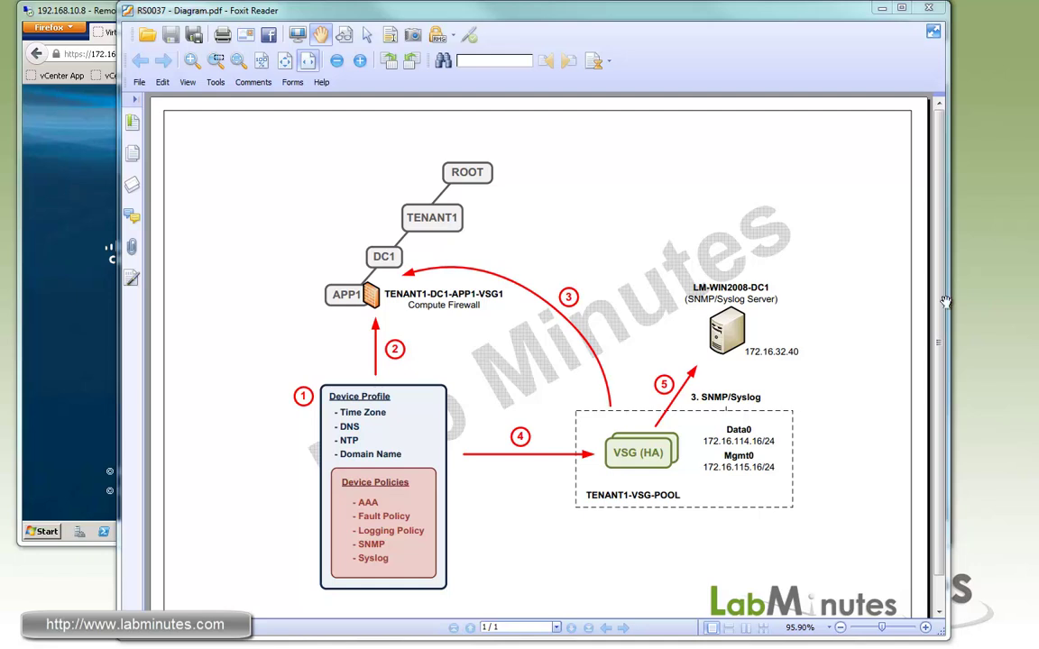
# Step: Sign in to VNMC with the admin account and its password
pyautogui.click(77, 137)
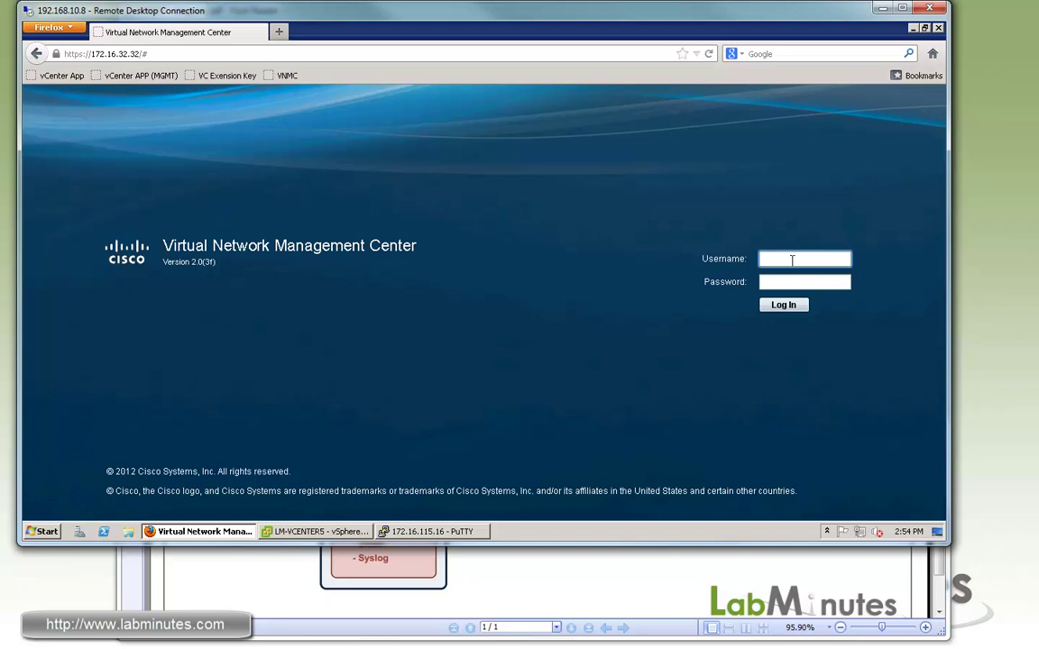
pyautogui.write('admin')
pyautogui.press('Tab')
pyautogui.write('********')
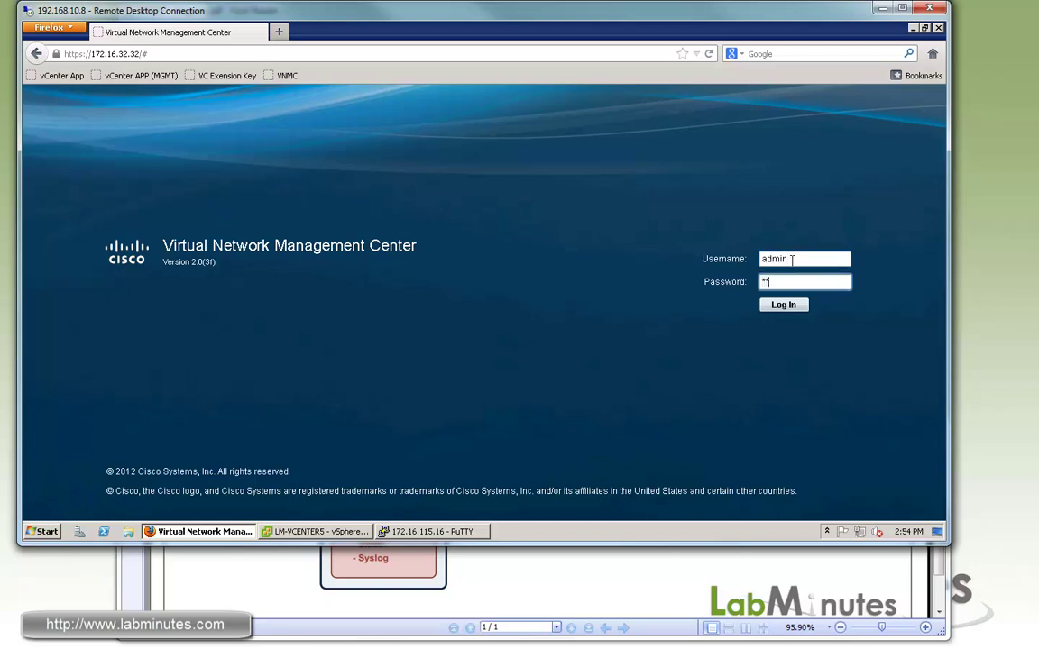
pyautogui.press('Return')
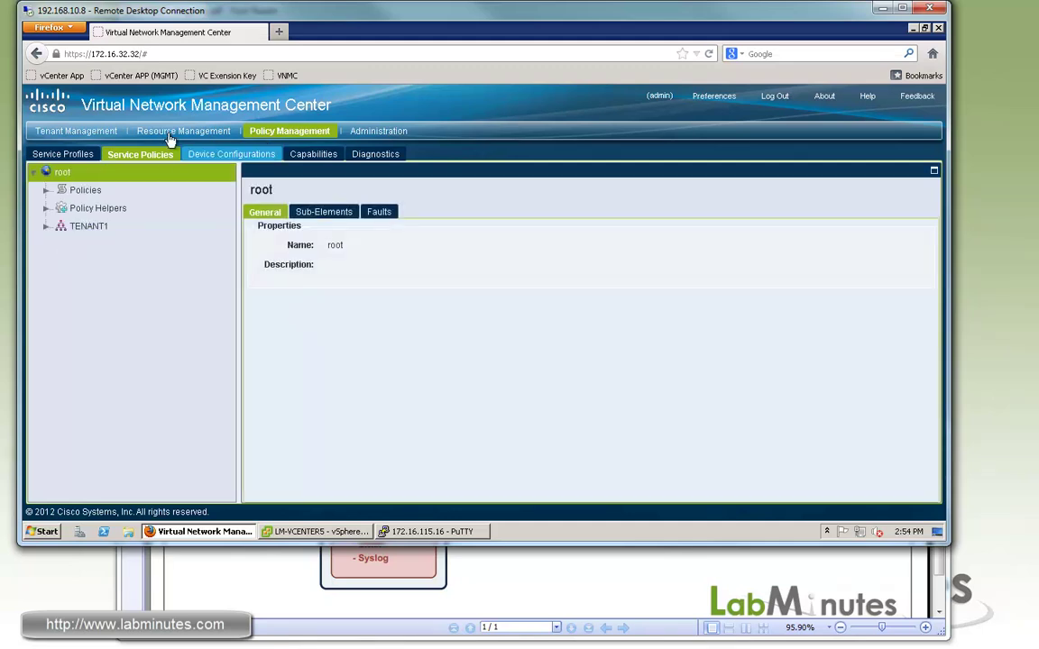
# Step: Show the details of VSG 172.16.115.16 under Resource Management > Firewalls > All VSGs
pyautogui.click(164, 132)
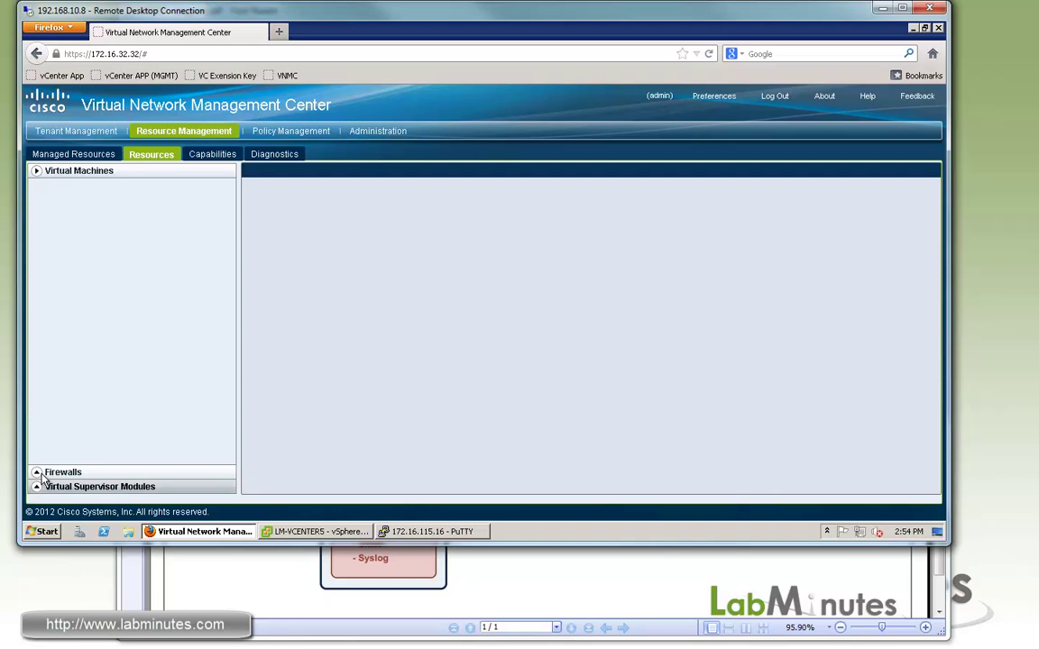
pyautogui.click(41, 477)
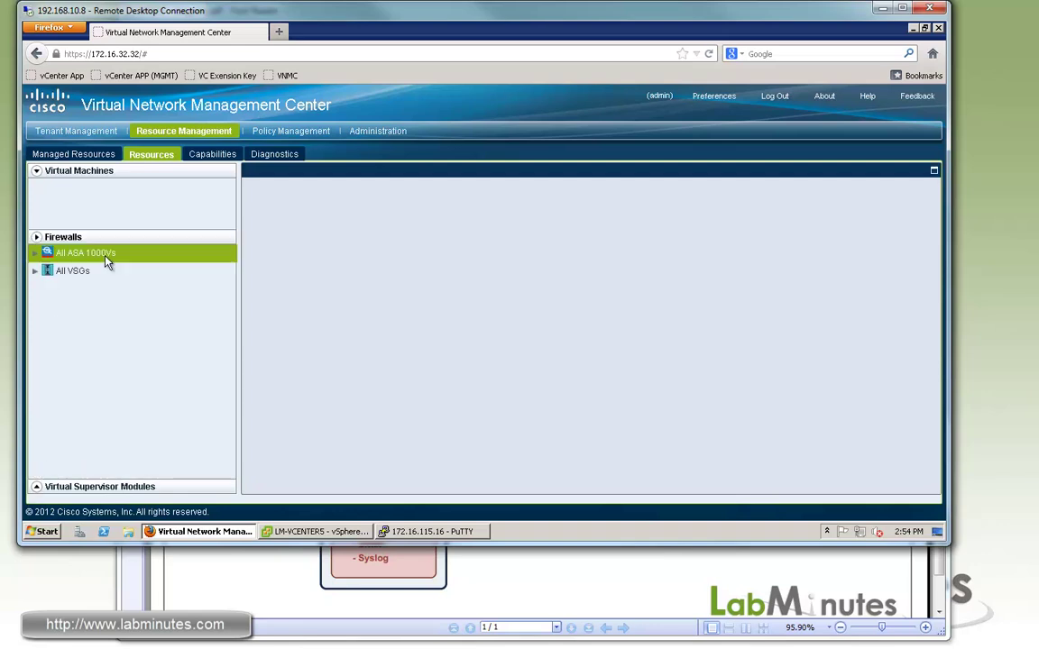
pyautogui.click(35, 219)
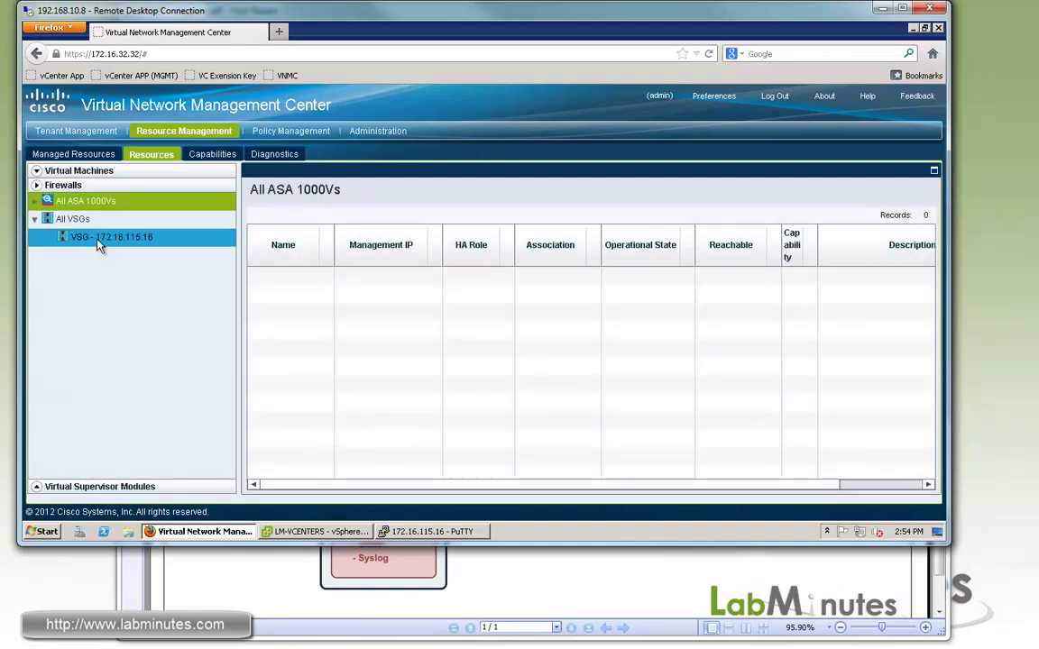
pyautogui.click(93, 239)
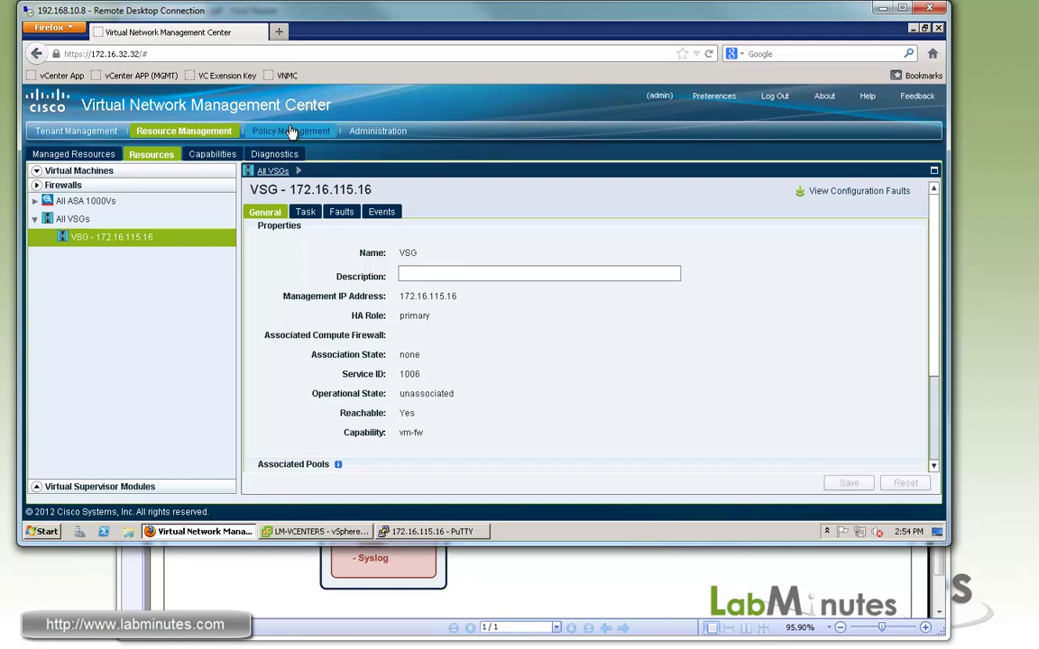
# Step: Go to Policy Management > Device Configurations and expand TENANT1 > DC1 > Policies
pyautogui.click(262, 131)
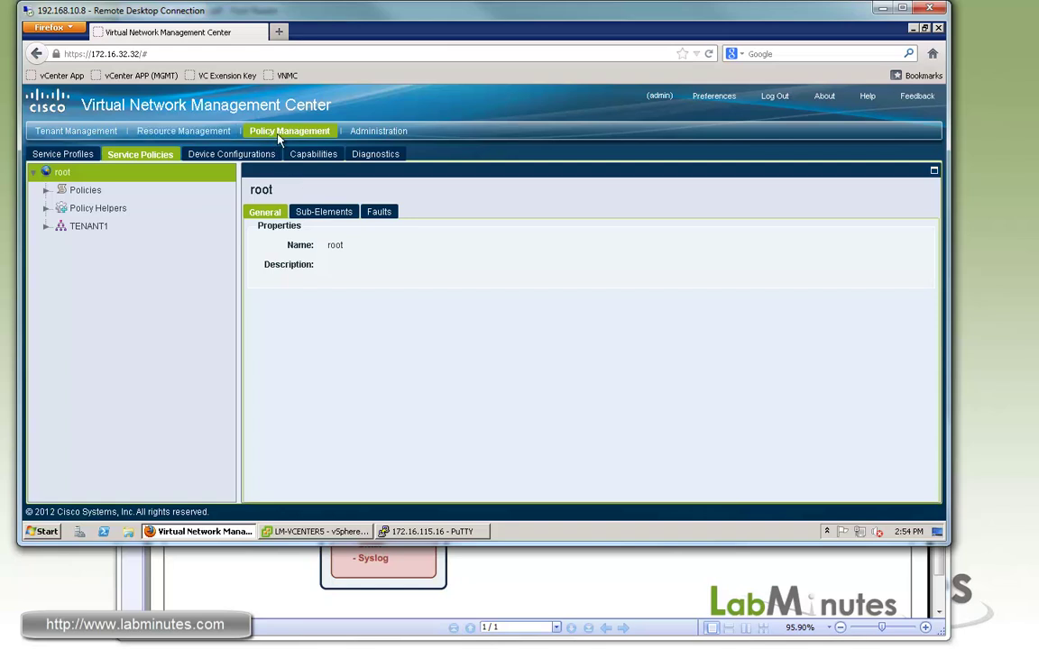
pyautogui.click(216, 158)
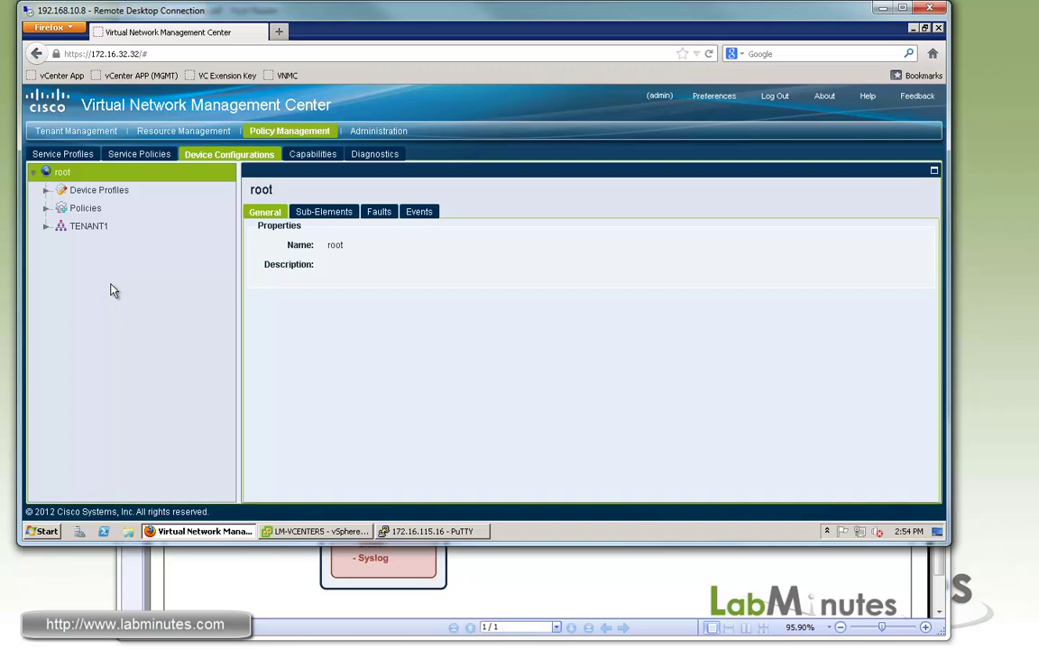
pyautogui.click(46, 227)
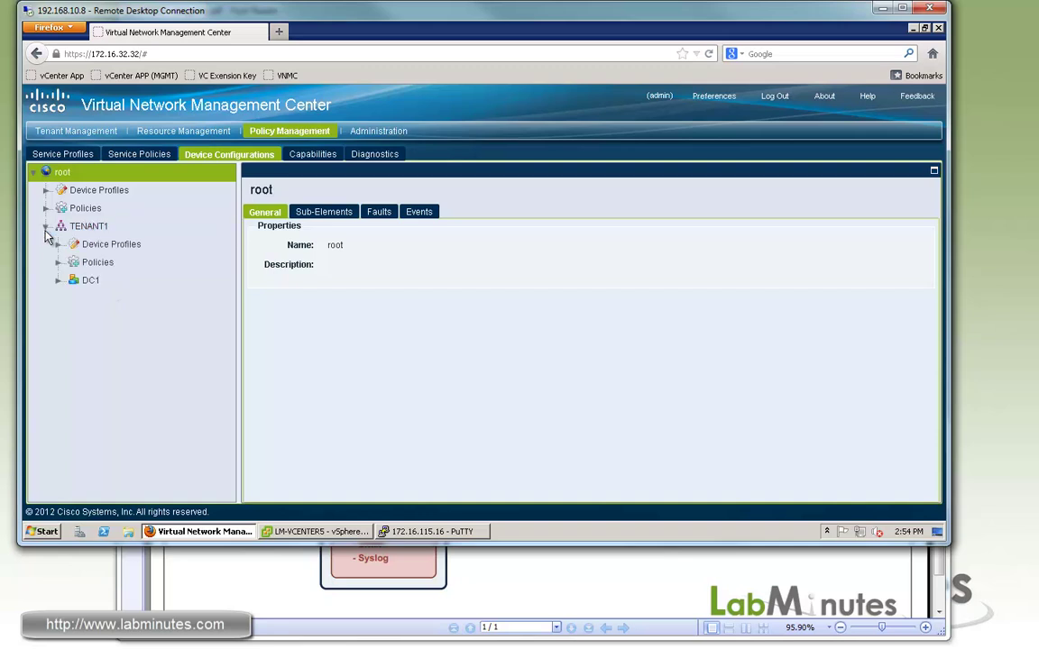
pyautogui.click(58, 281)
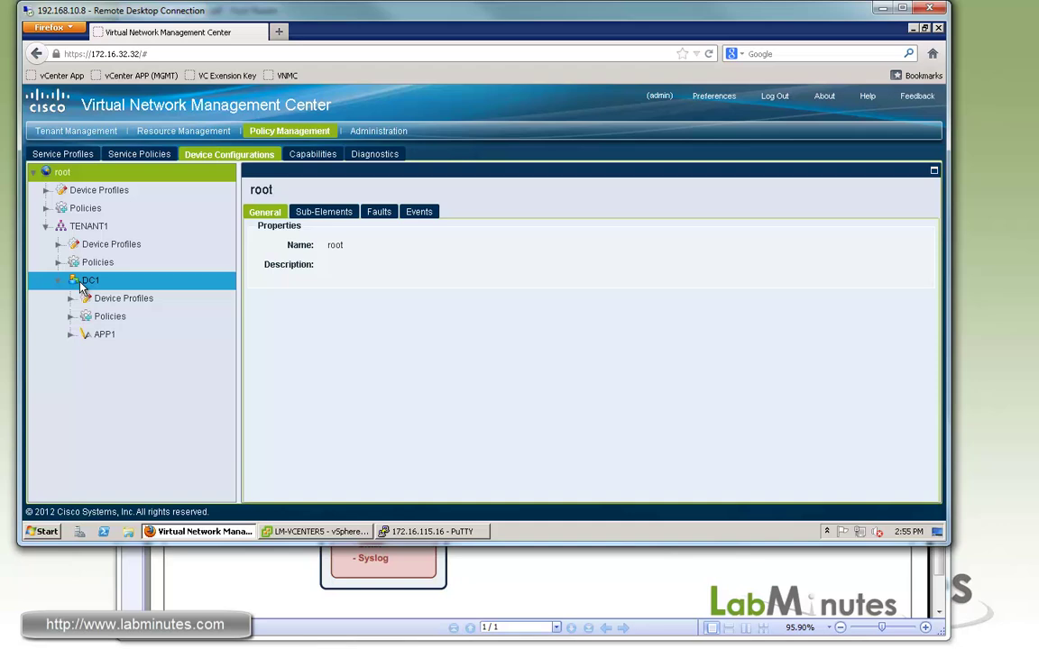
pyautogui.click(76, 316)
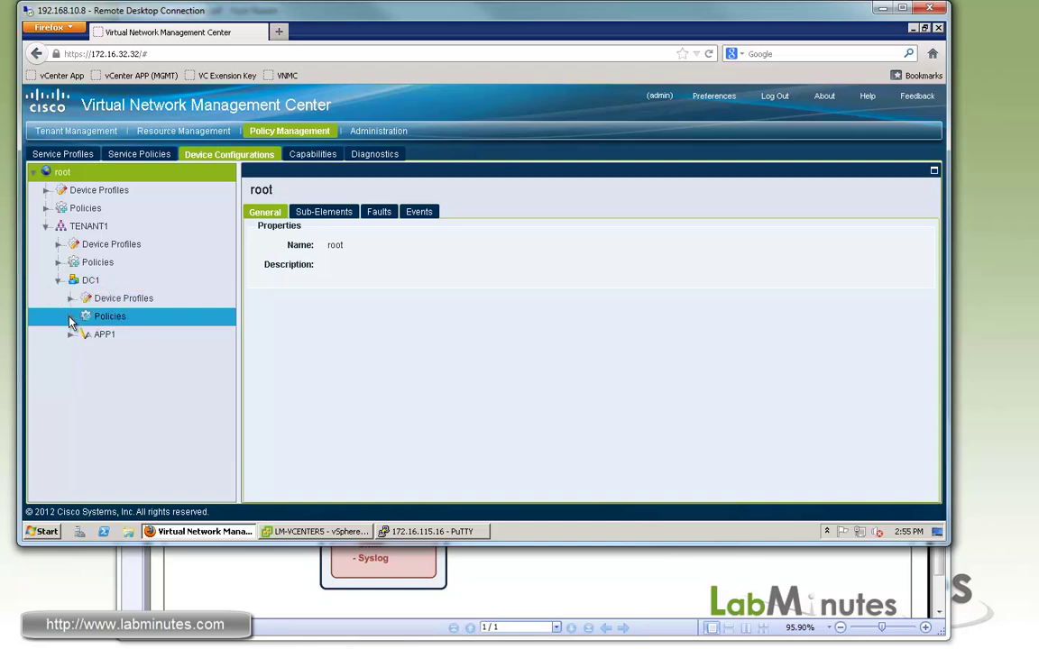
pyautogui.click(72, 316)
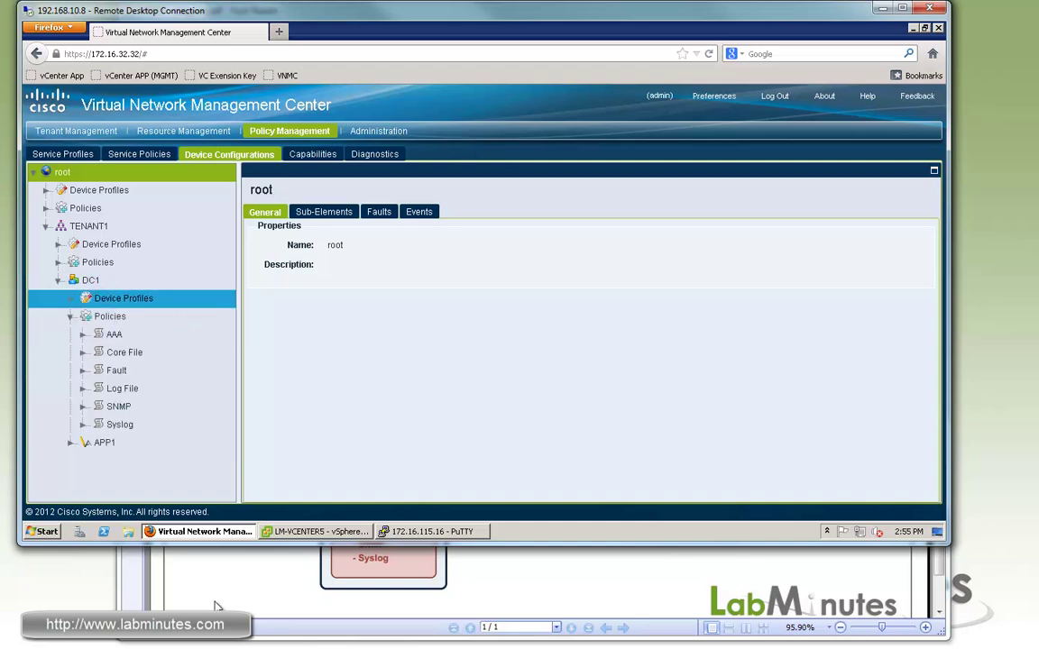
# Step: Check Diagram.pdf, then open DC1's AAA policies and expand Remote Server Groups
pyautogui.click(236, 554)
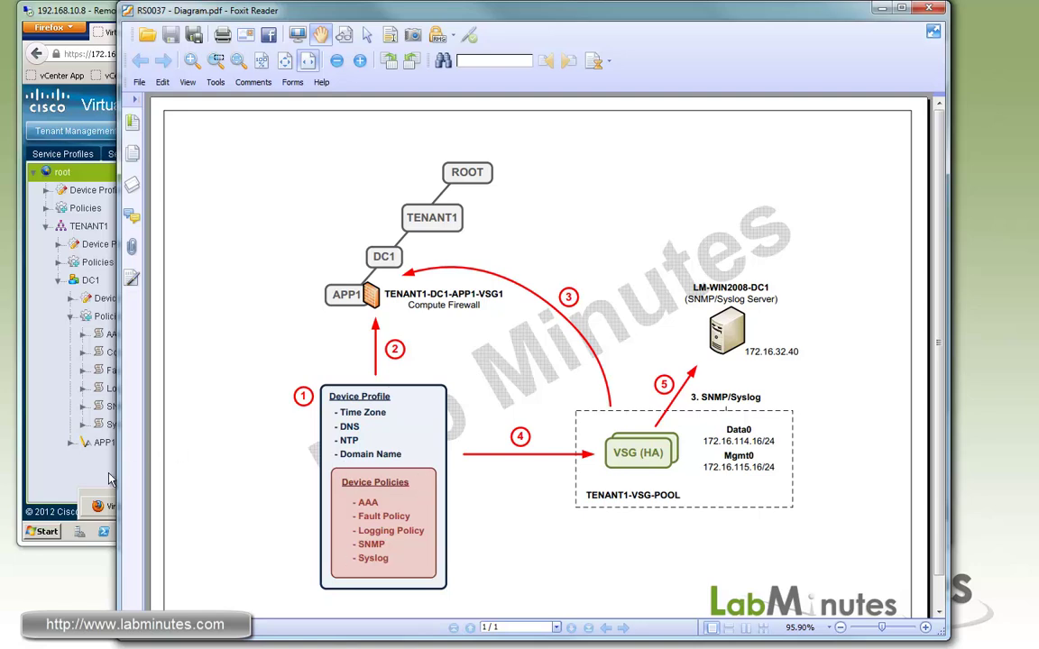
pyautogui.click(56, 389)
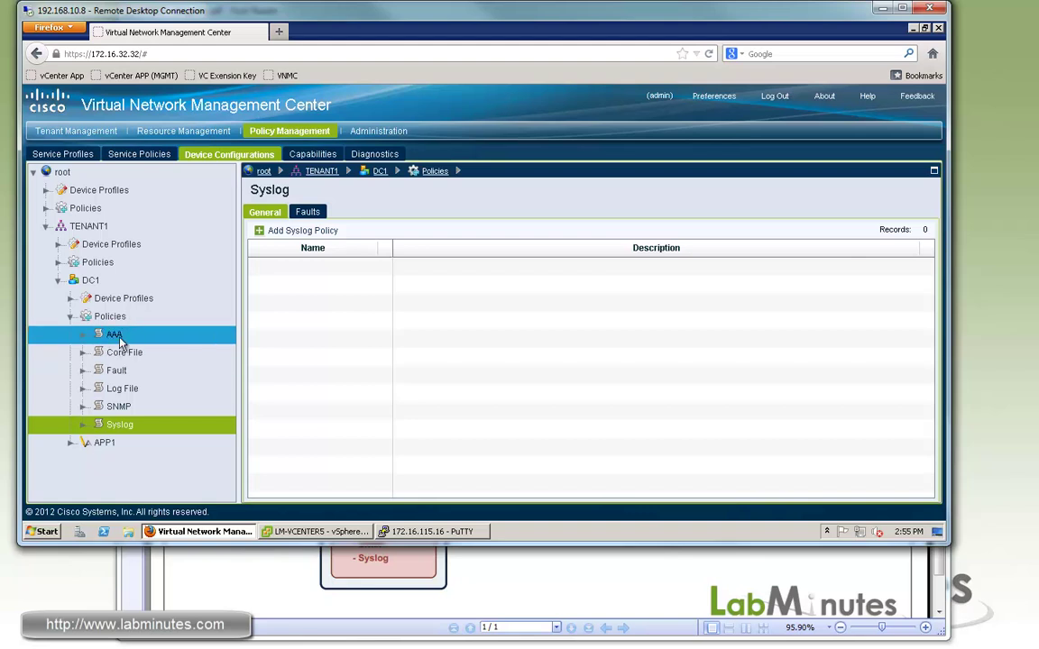
pyautogui.click(114, 336)
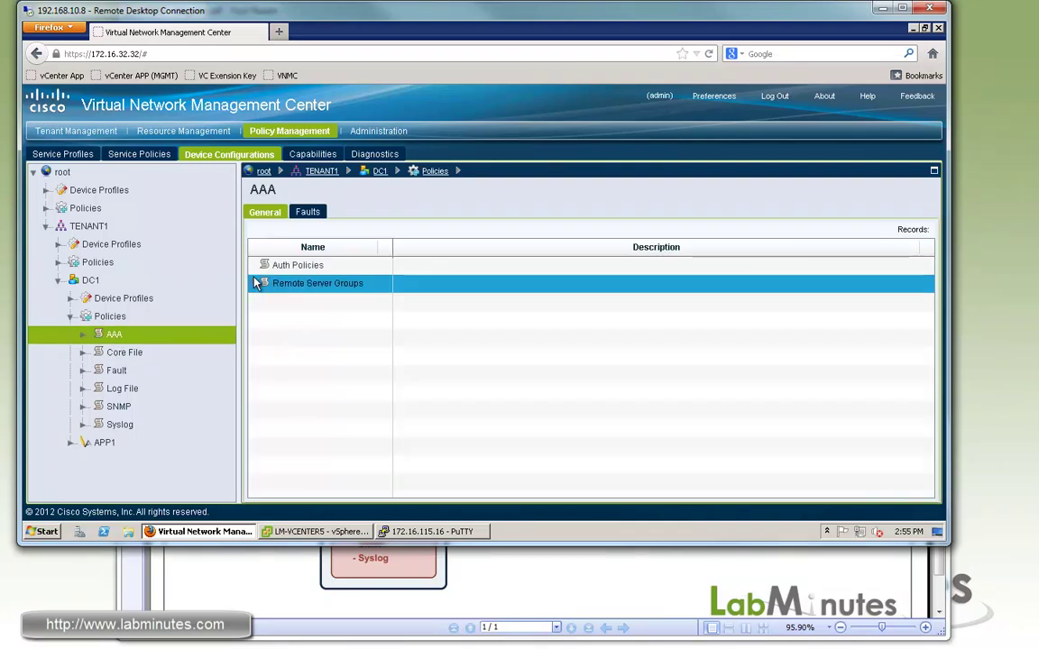
pyautogui.click(256, 283)
pyautogui.click(306, 266)
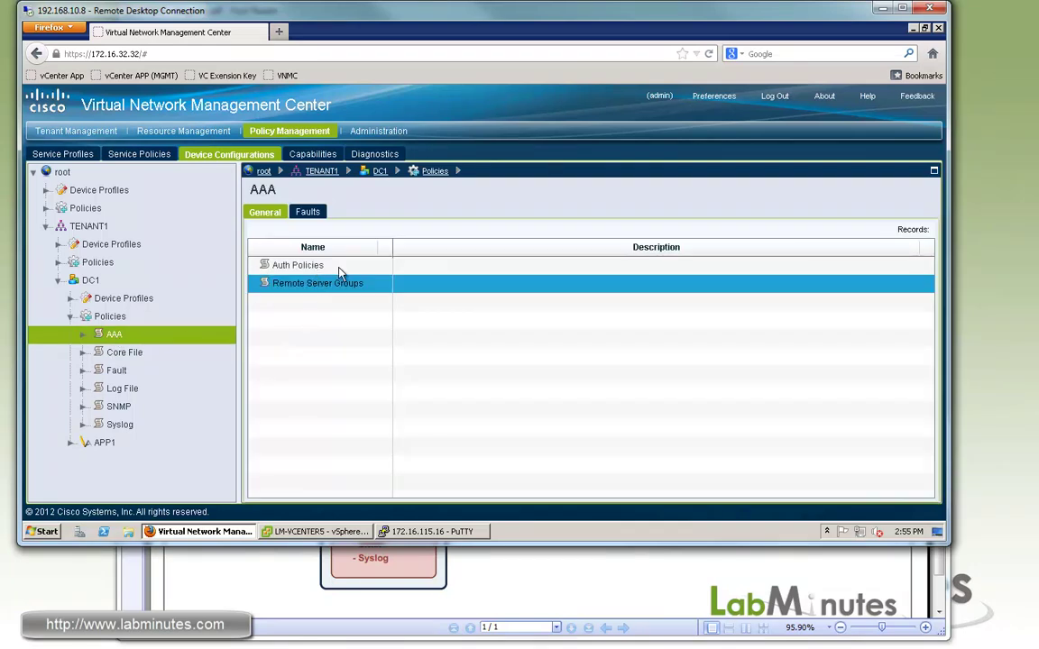
pyautogui.click(289, 285)
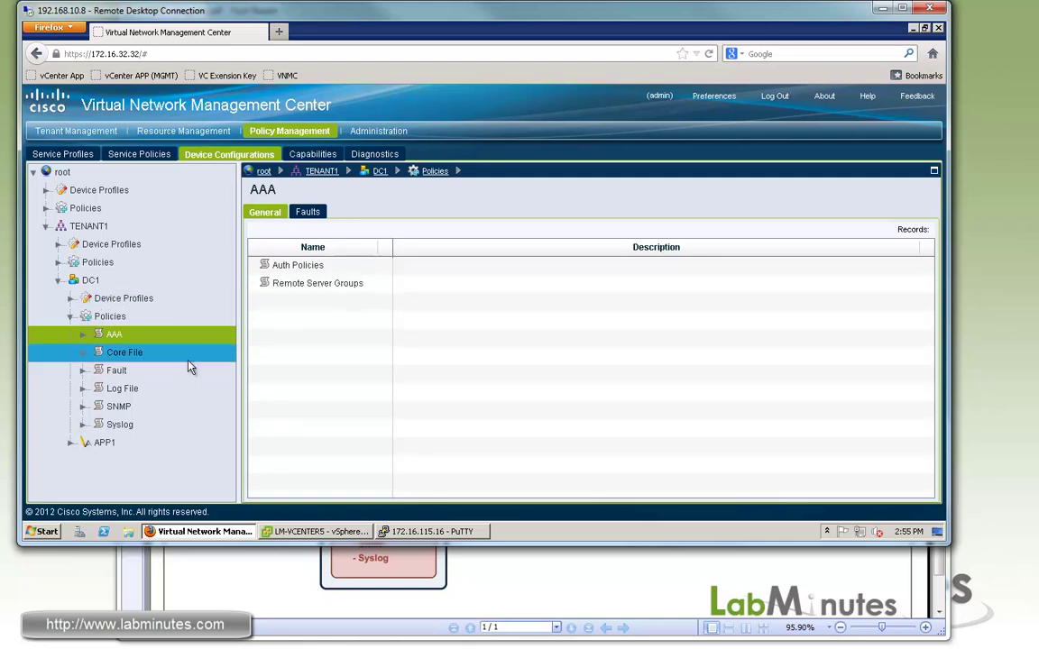
# Step: Preview the Add Core File Policy form, noting port 69, and cancel it
pyautogui.click(115, 352)
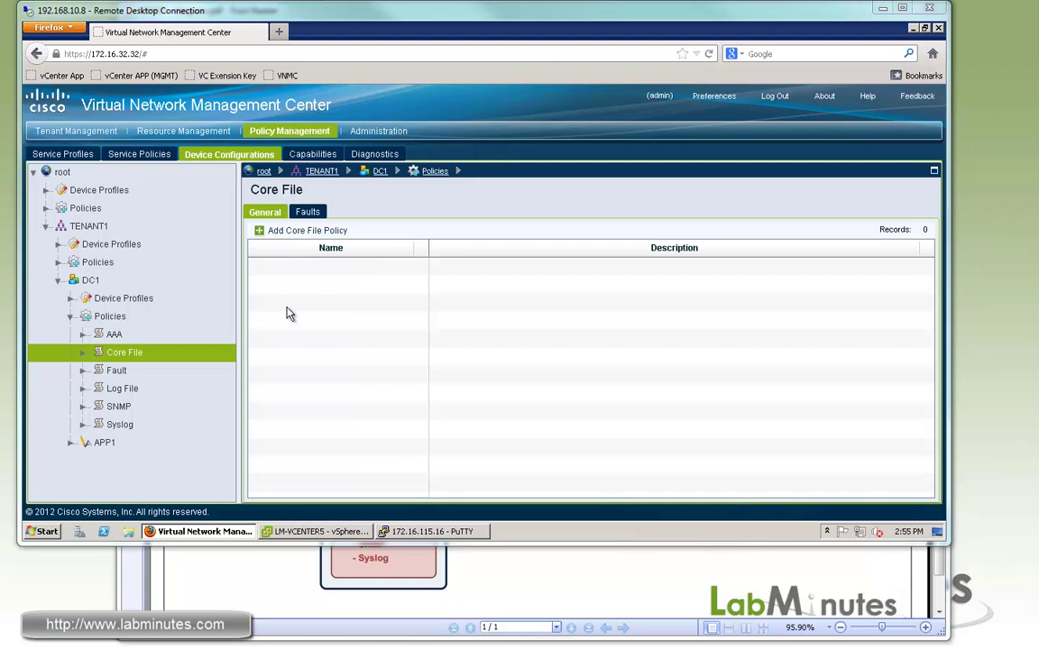
pyautogui.click(298, 232)
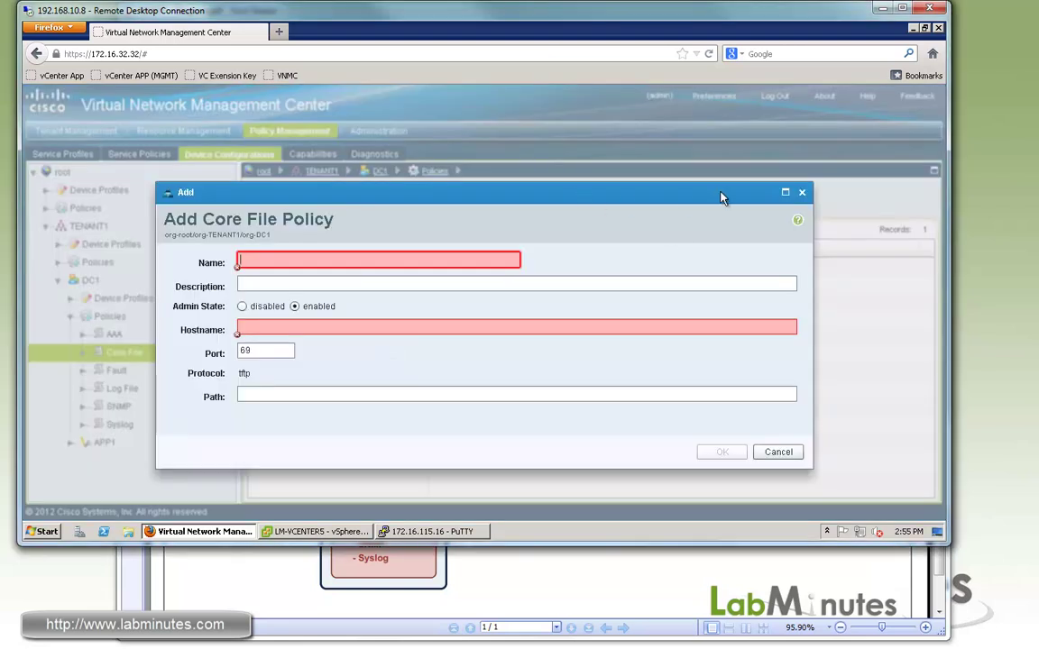
pyautogui.moveTo(622, 192); pyautogui.dragTo(733, 188)
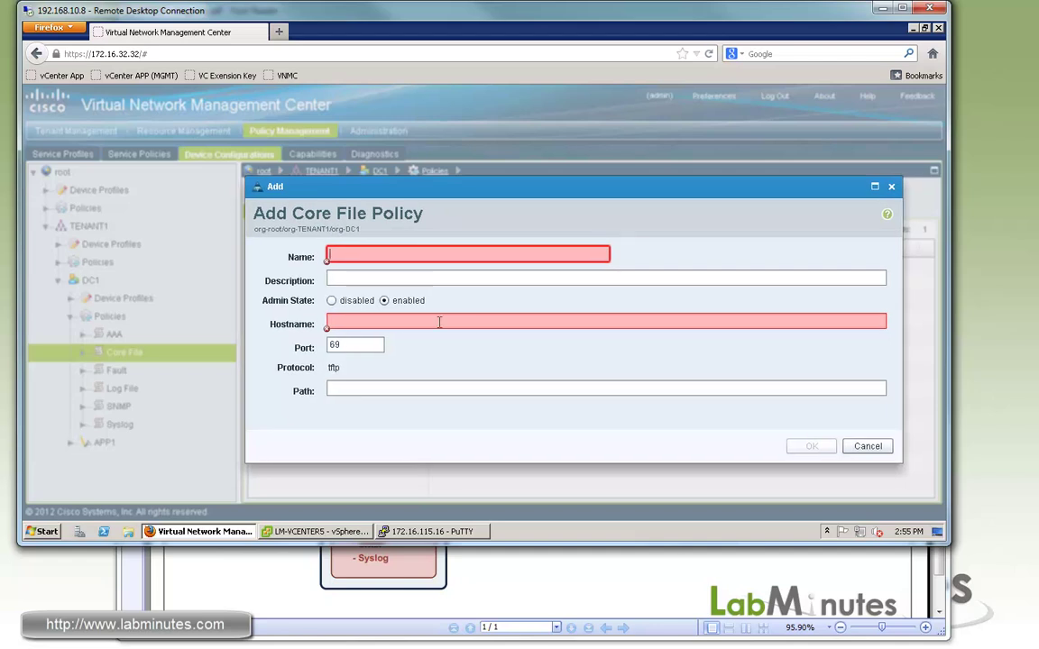
pyautogui.click(365, 345)
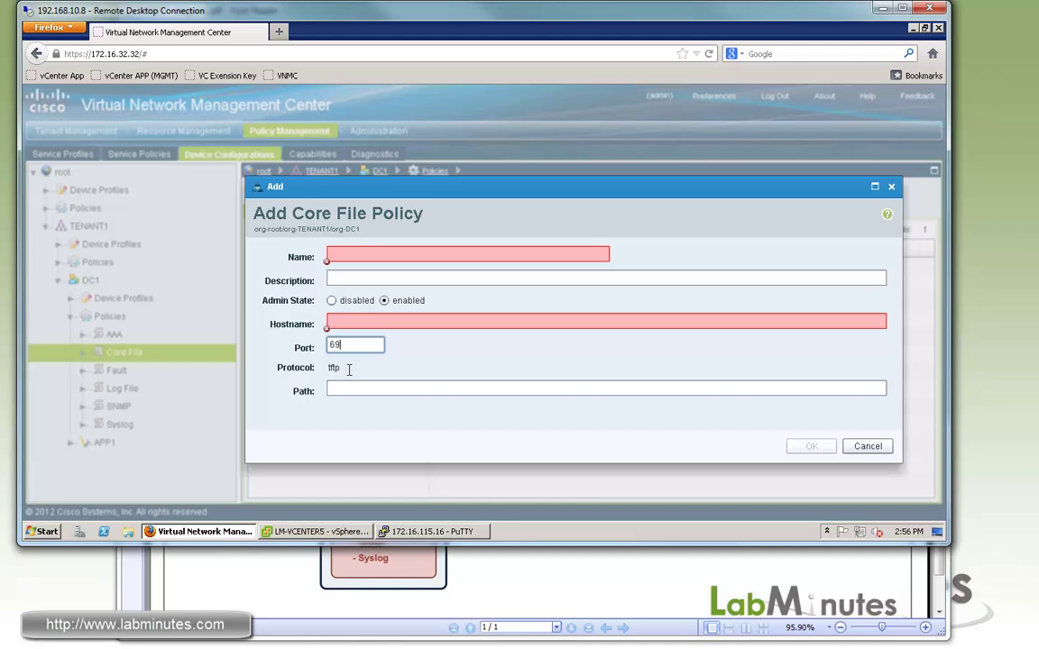
pyautogui.click(848, 445)
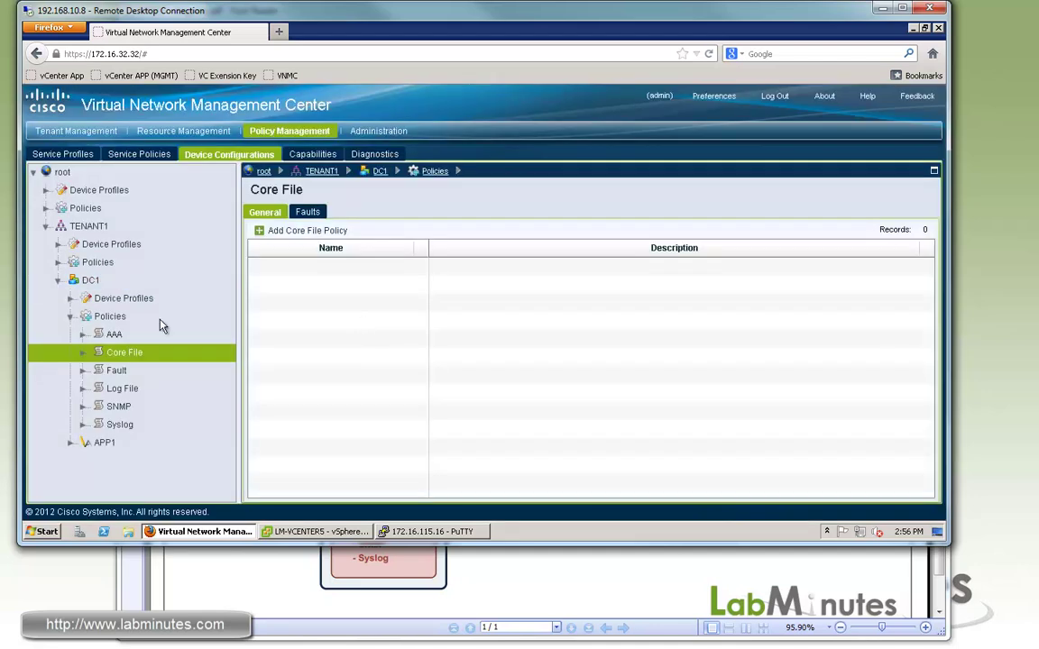
# Step: Preview the Fault and Log File policy forms, cancelling both without adding policies
pyautogui.click(123, 371)
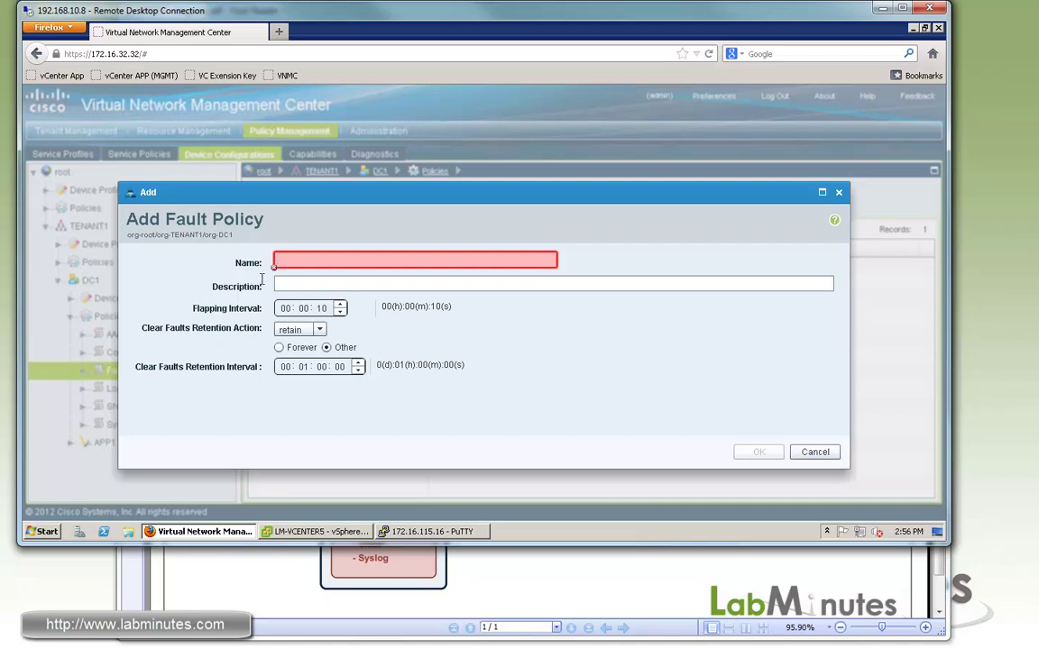
pyautogui.click(814, 452)
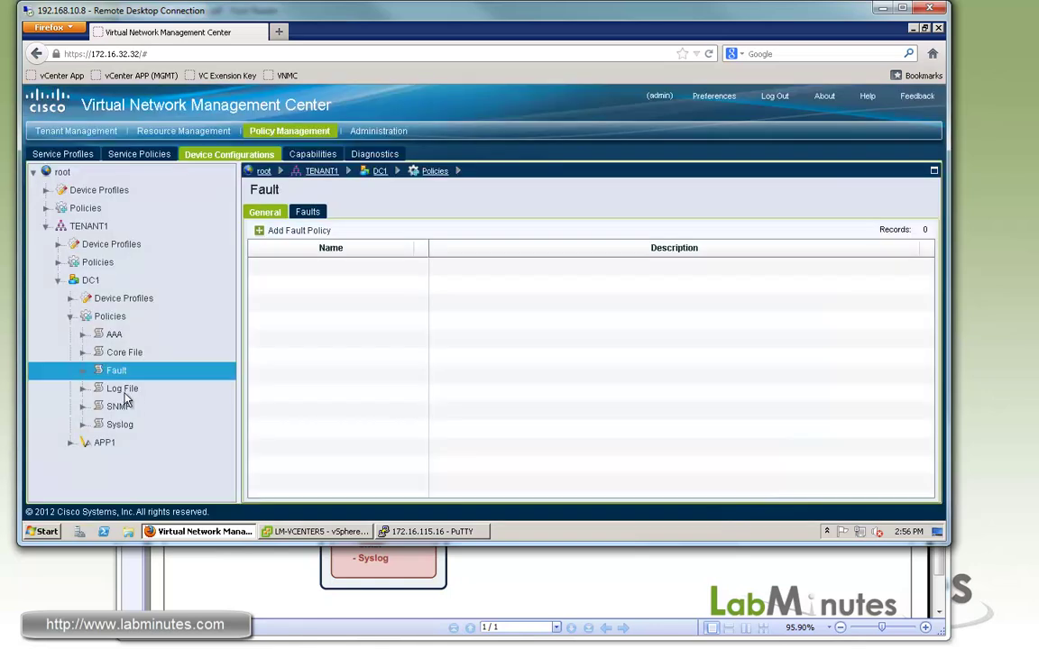
pyautogui.click(122, 388)
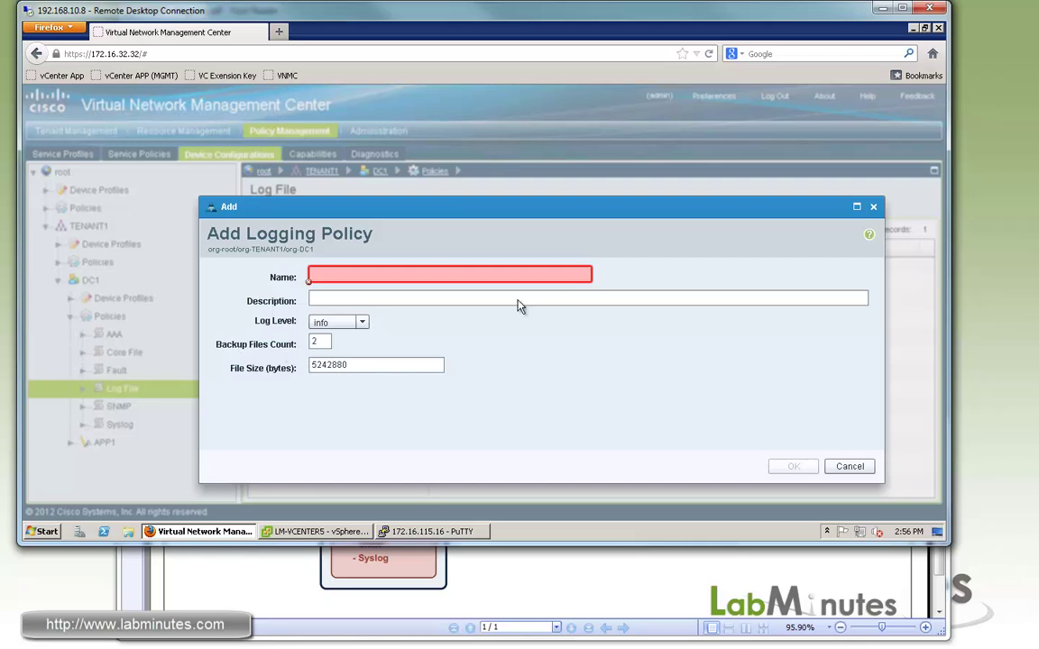
pyautogui.click(852, 468)
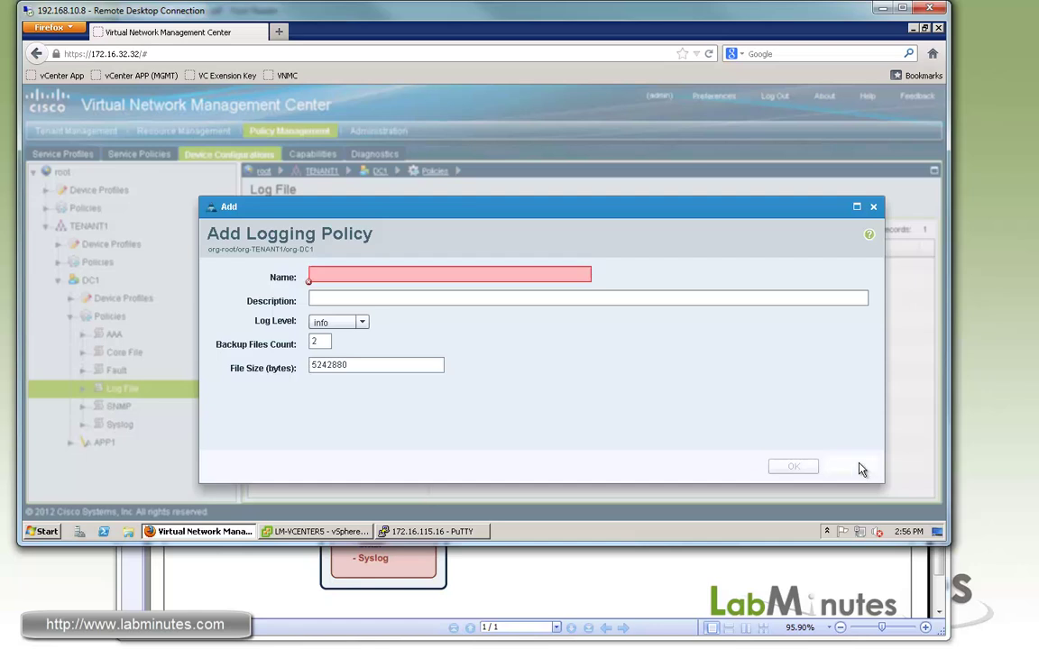
# Step: Start DC1 SNMP policy LM-SNMP-DEFAULT with location Datacenter and a contact entry
pyautogui.click(107, 411)
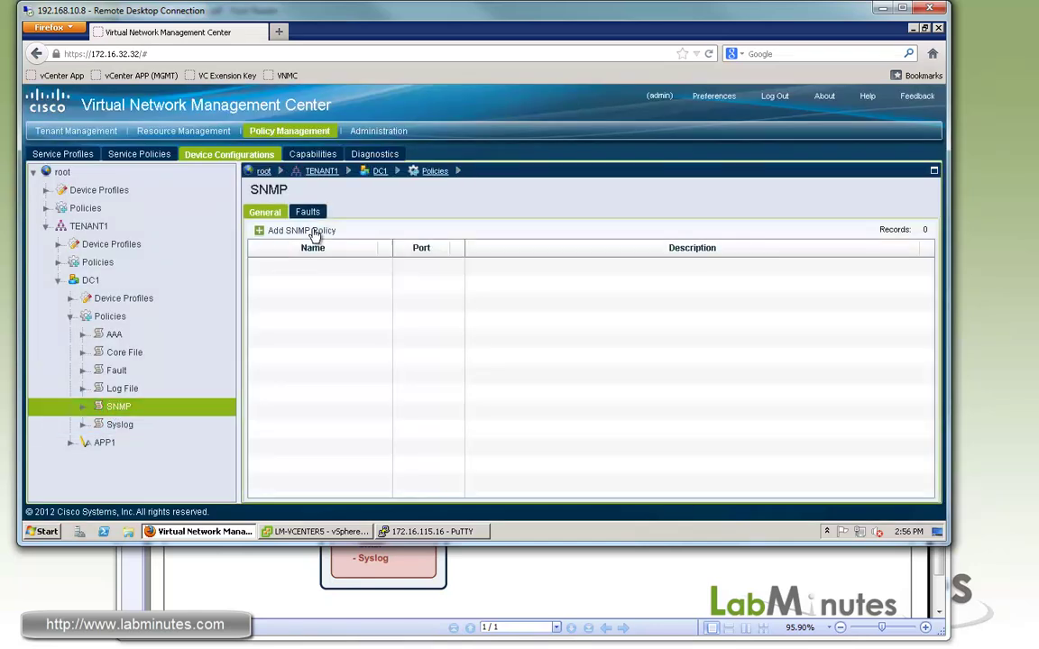
pyautogui.click(295, 230)
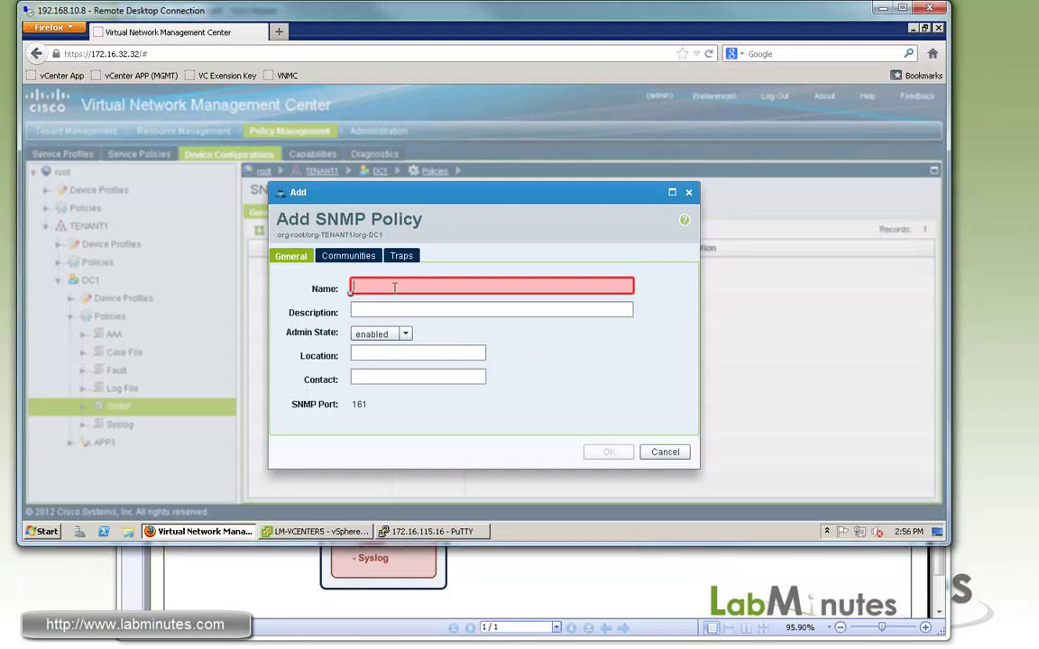
pyautogui.write('LM')
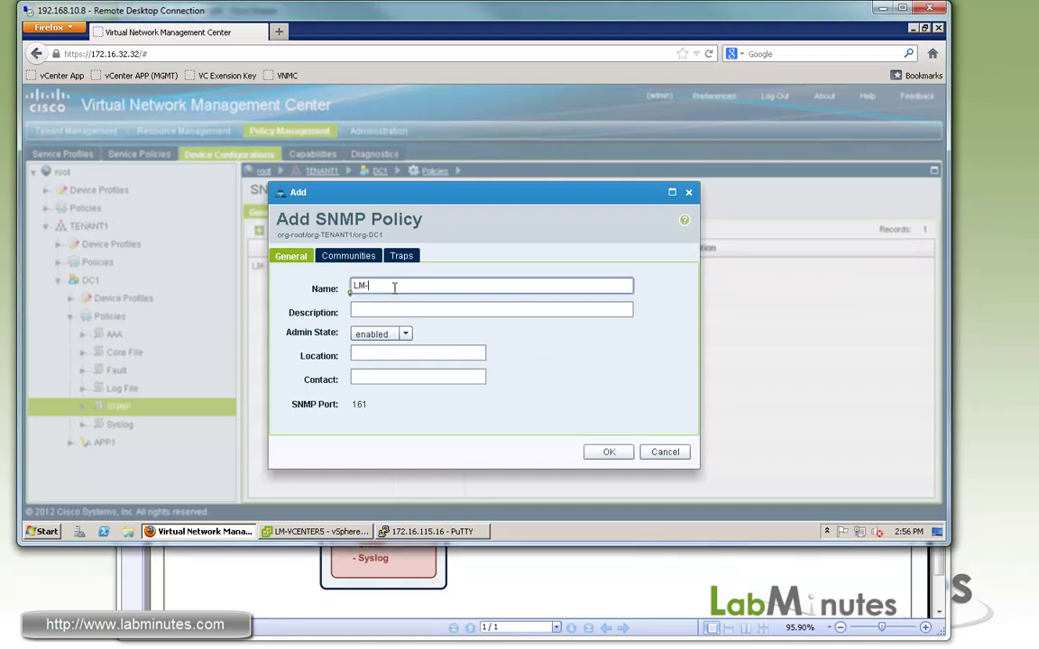
pyautogui.write('-SNMP-DEFAULT')
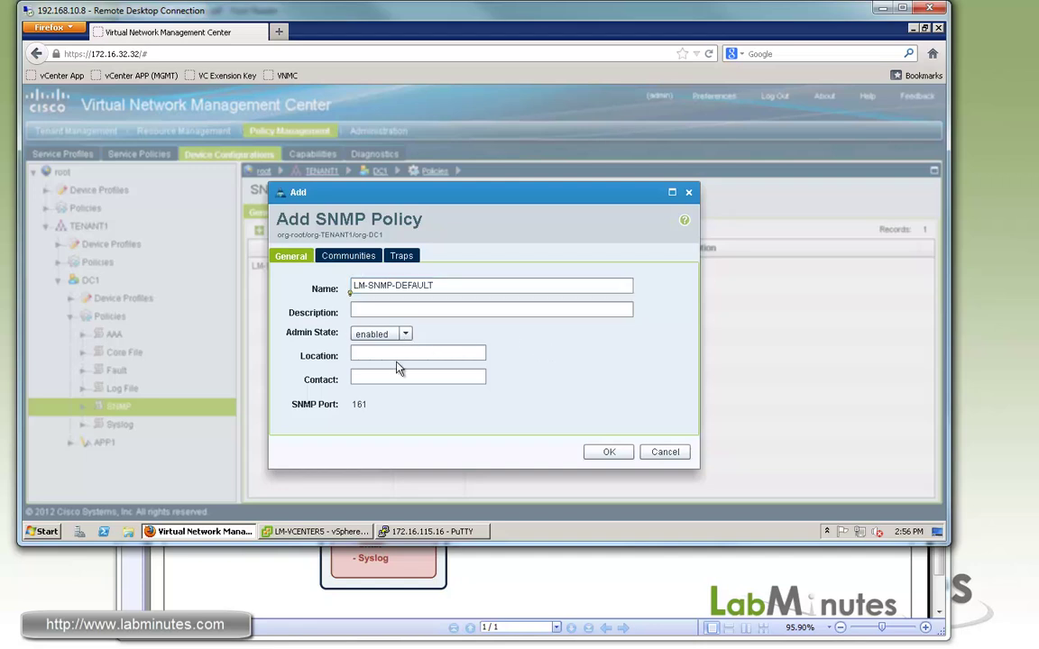
pyautogui.click(388, 353)
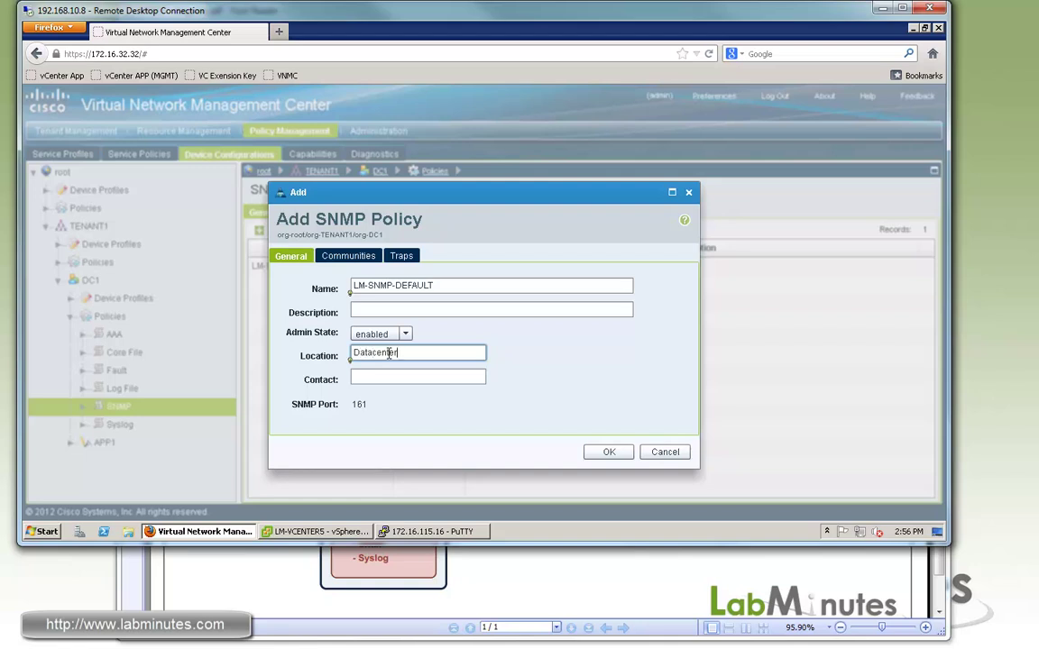
pyautogui.press('Tab')
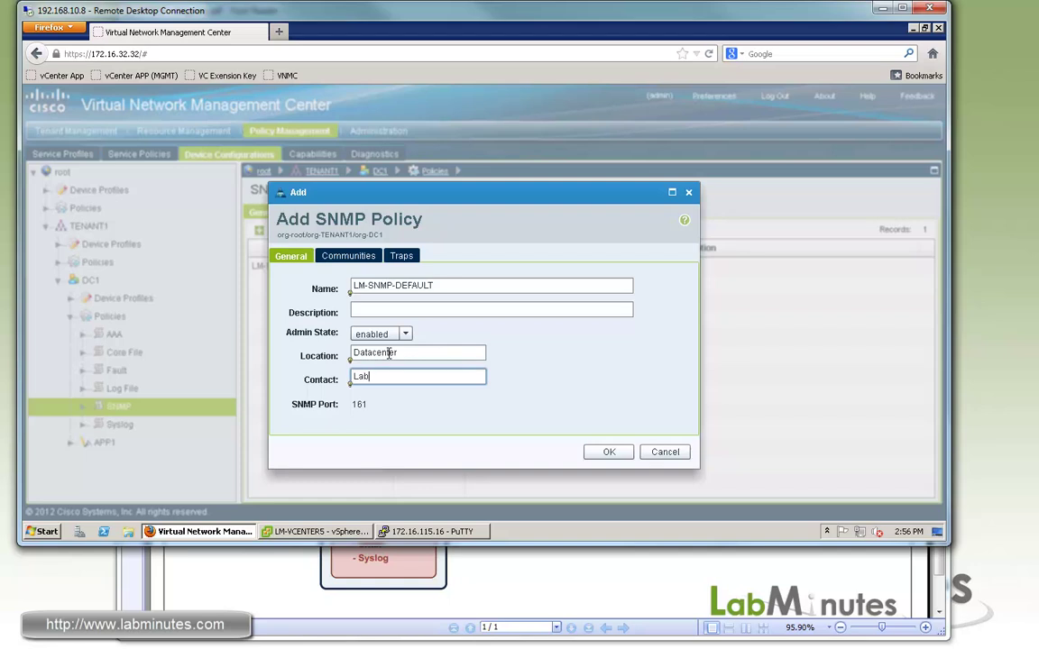
pyautogui.write('Lab Minutes')
# Step: Add a read-only SNMP community named 'cisco' to the policy
pyautogui.click(348, 255)
pyautogui.click(353, 264)
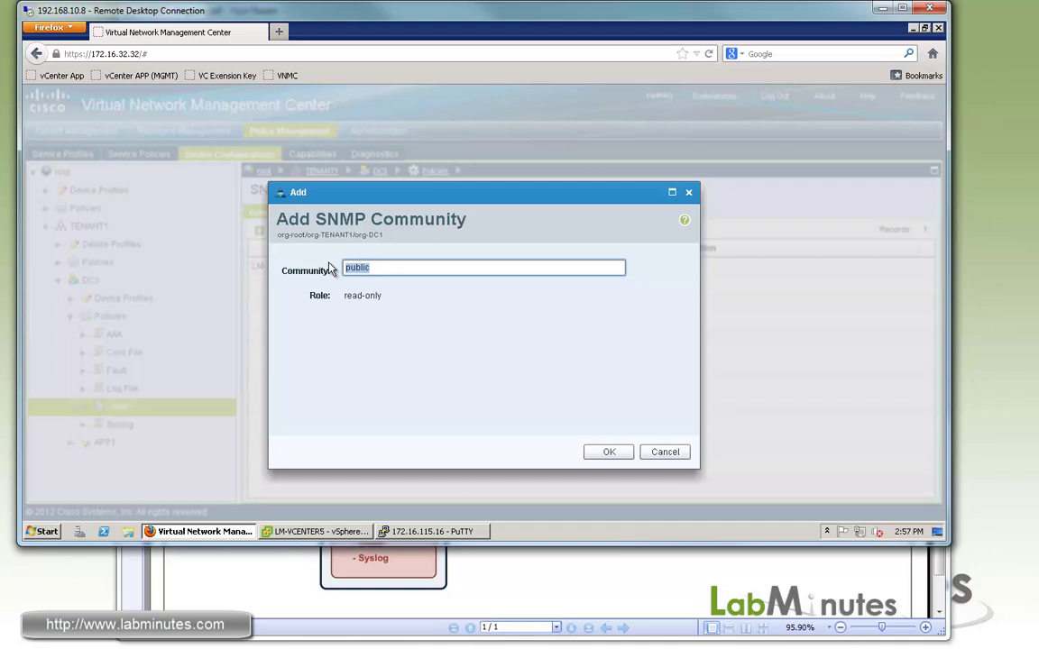
pyautogui.write('cisco')
pyautogui.click(596, 456)
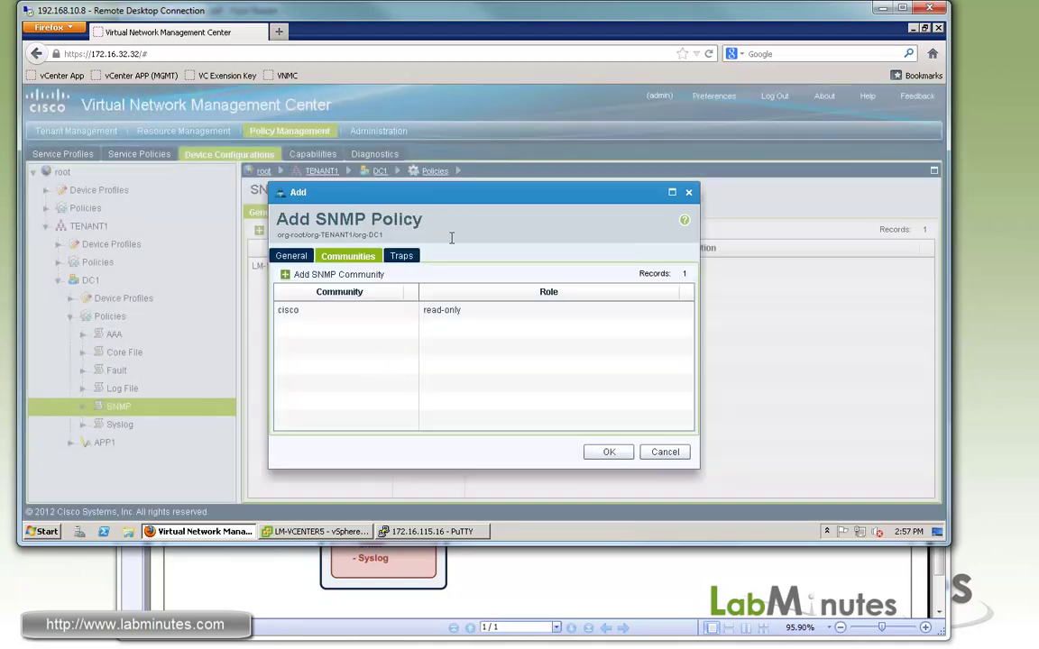
# Step: Add an SNMP trap to 172.16.32.40 port 162 with community cisco, and save the policy
pyautogui.click(406, 261)
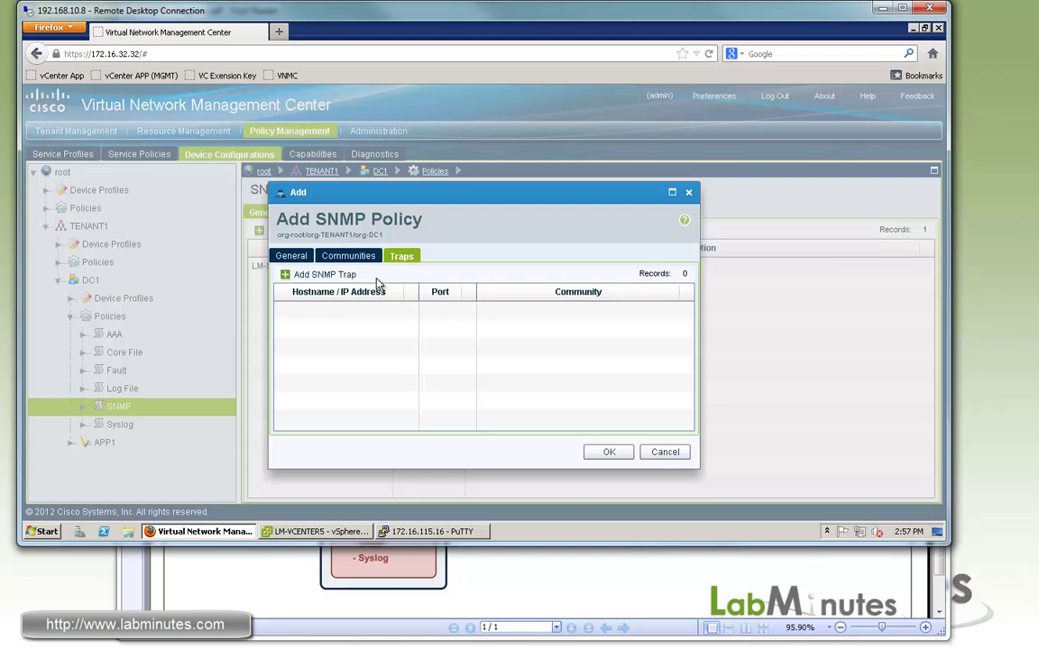
pyautogui.click(298, 274)
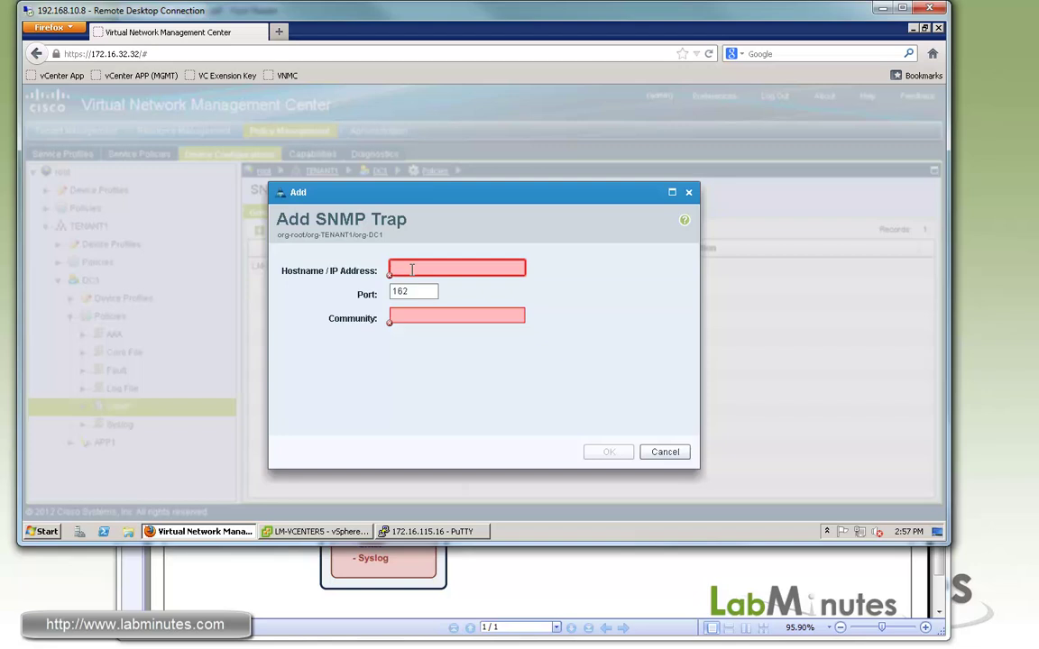
pyautogui.hotkey('alt', 'Tab')
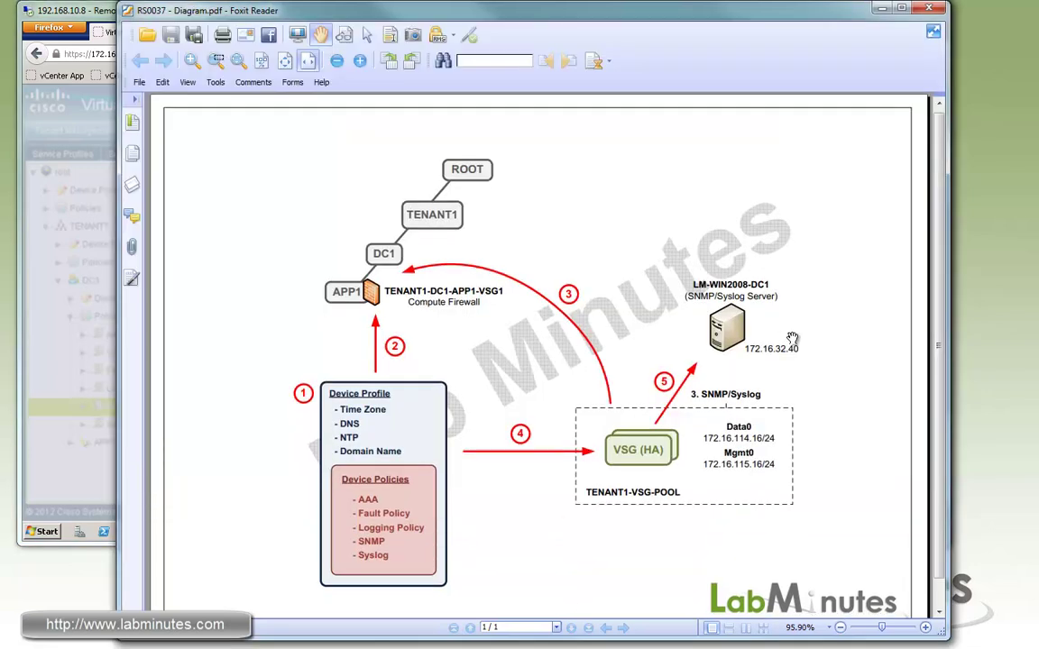
pyautogui.click(47, 8)
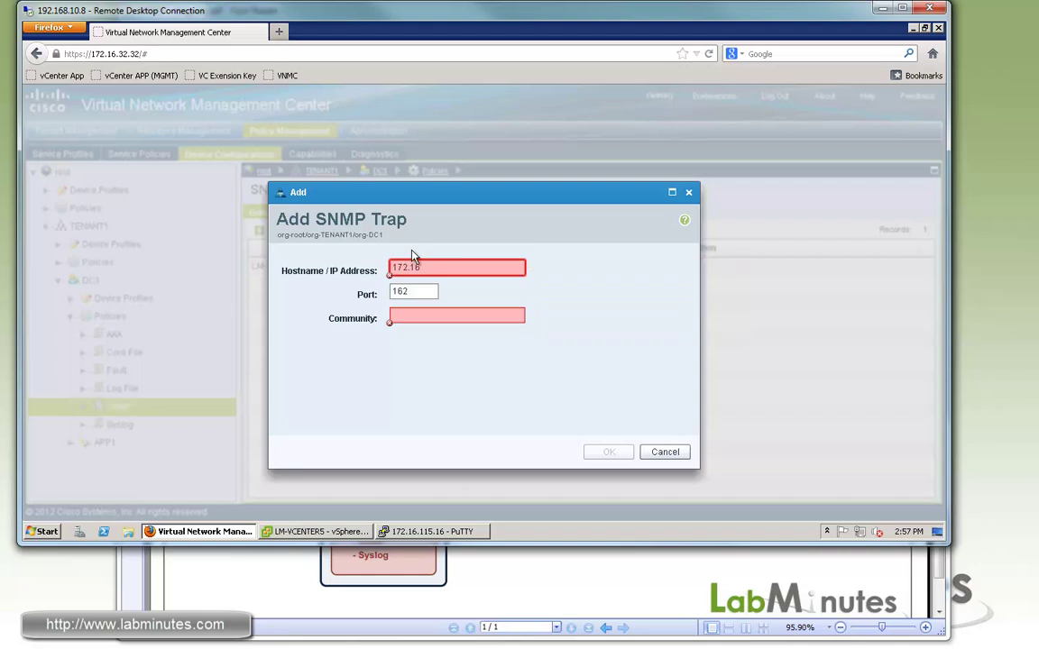
pyautogui.write('2.40')
pyautogui.press('Tab')
pyautogui.press('Tab')
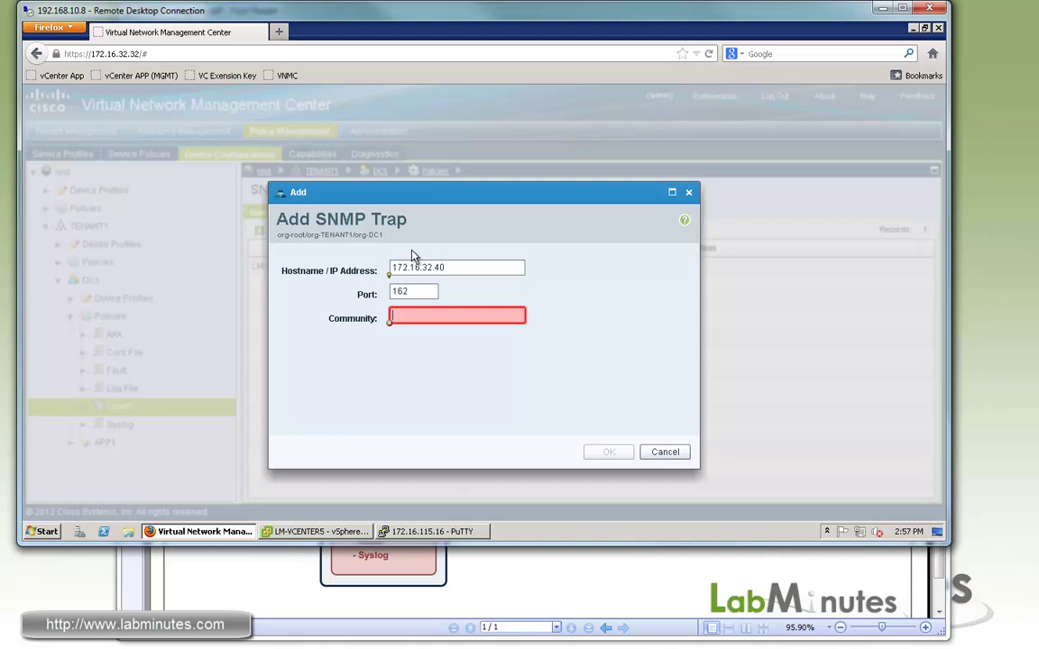
pyautogui.write('cisco')
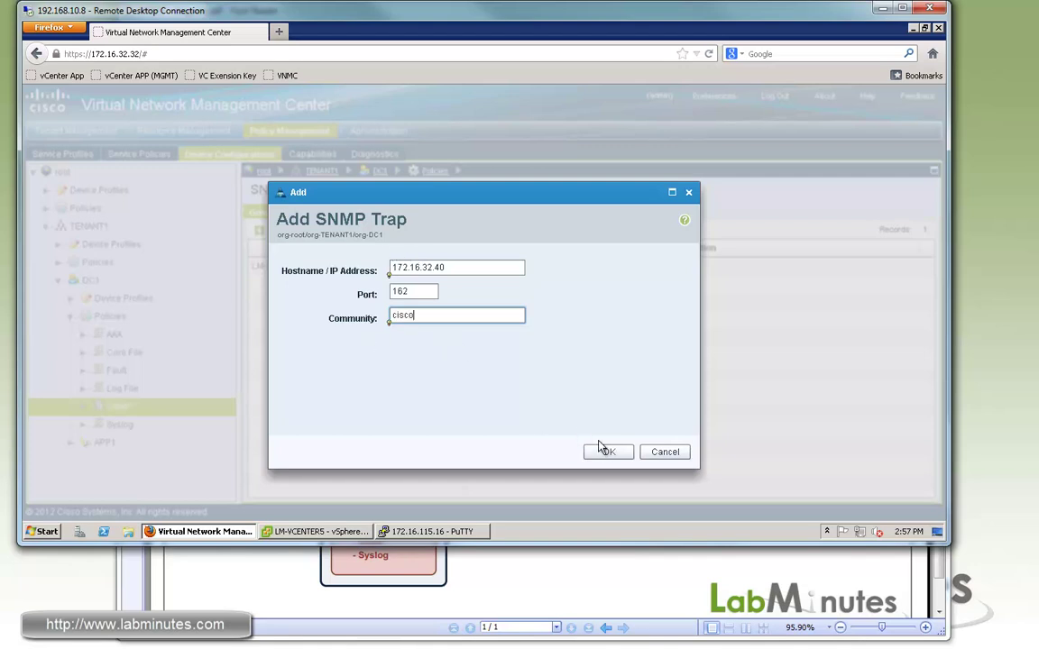
pyautogui.click(600, 452)
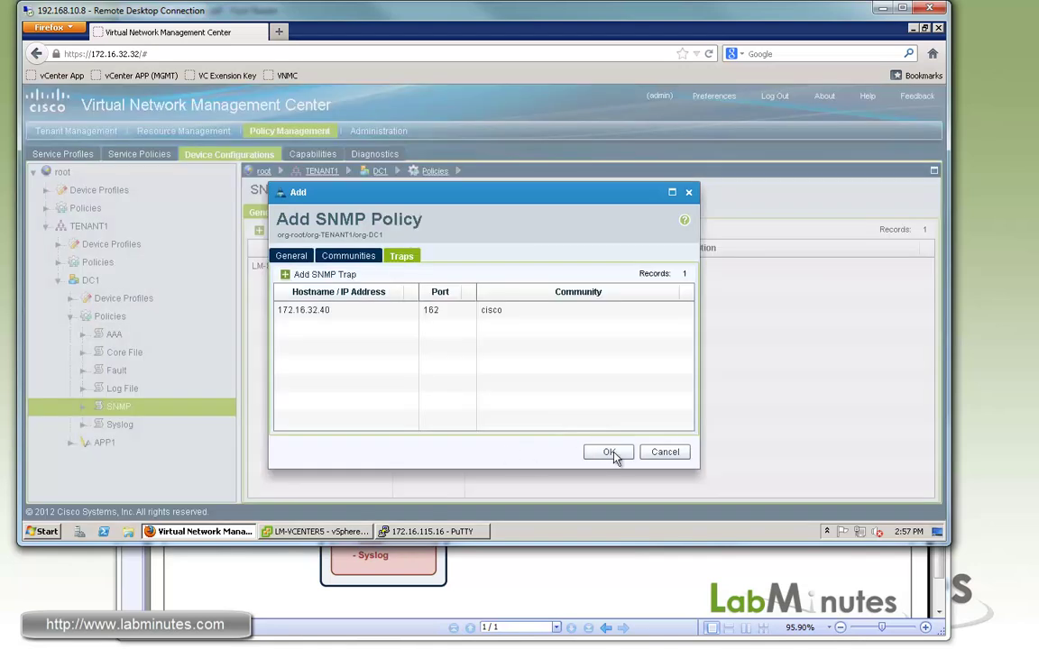
pyautogui.click(608, 455)
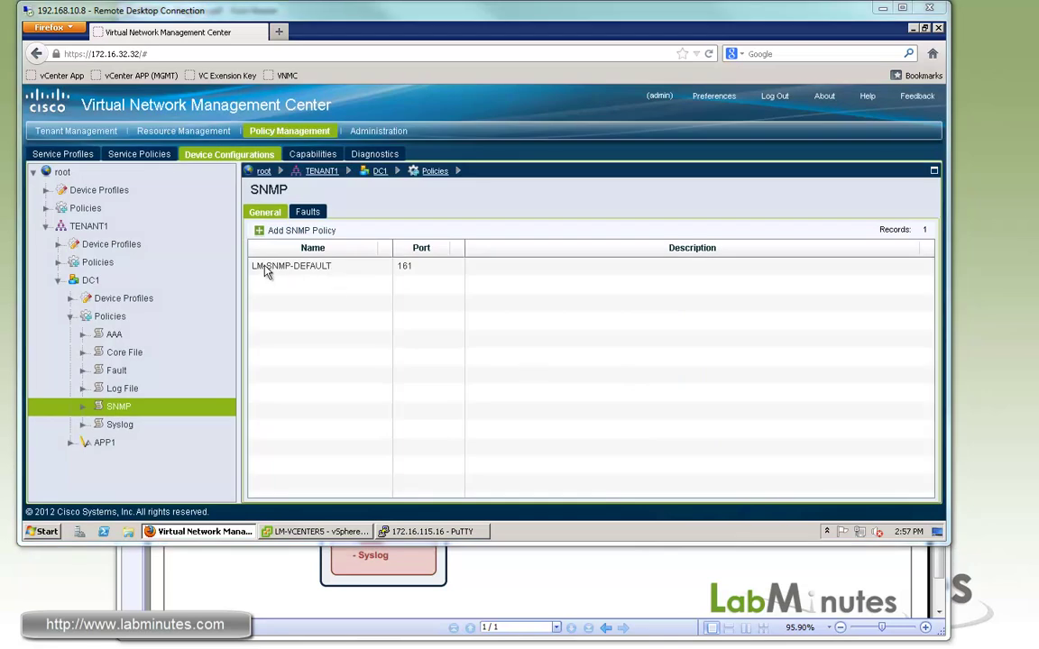
pyautogui.click(125, 425)
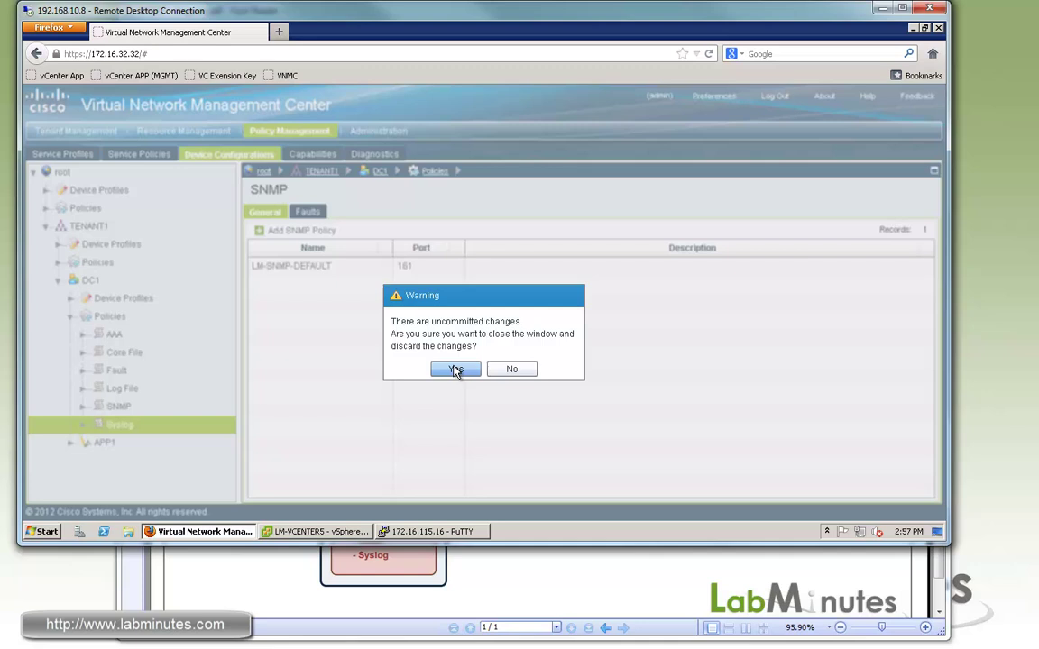
# Step: Discard pending changes and start syslog policy LM-SYSLOG-DEFAULT, showing its empty Servers list
pyautogui.click(447, 371)
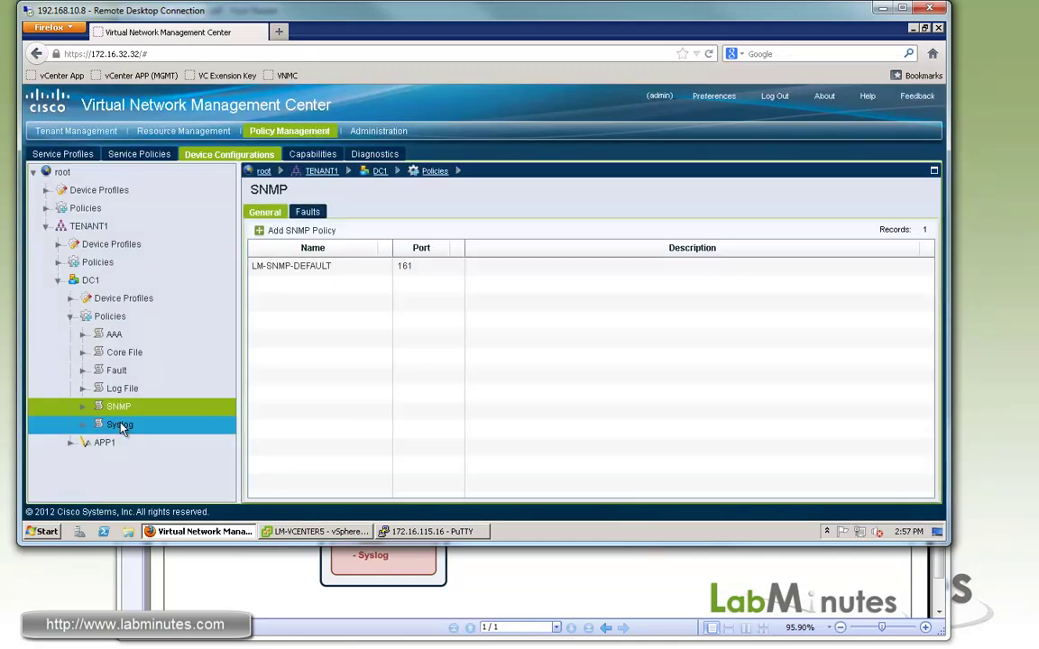
pyautogui.click(120, 424)
pyautogui.click(297, 233)
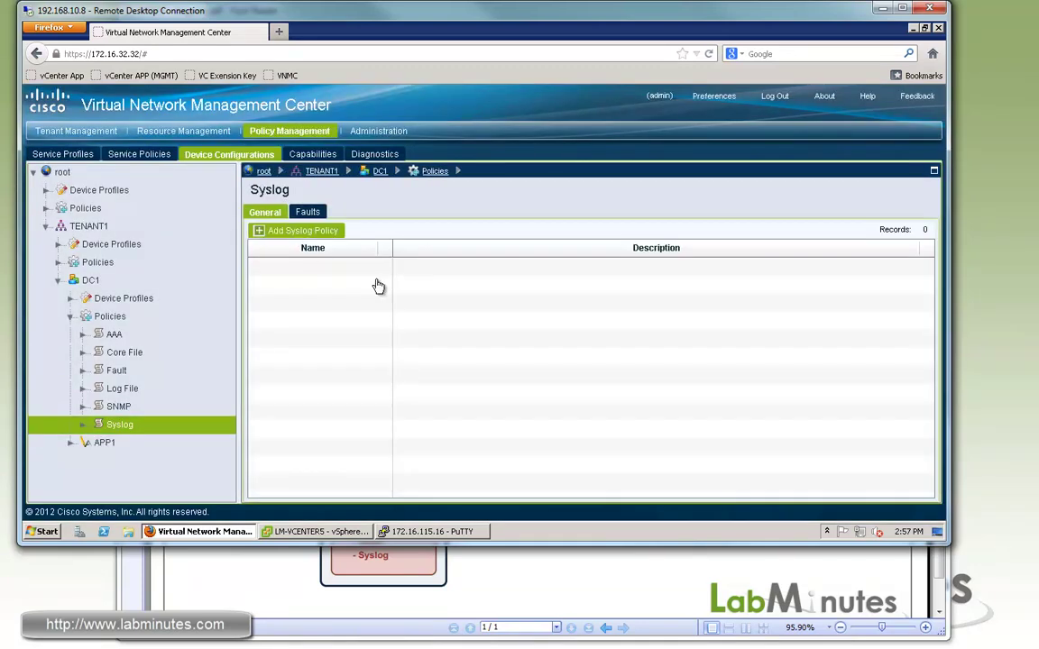
pyautogui.click(435, 287)
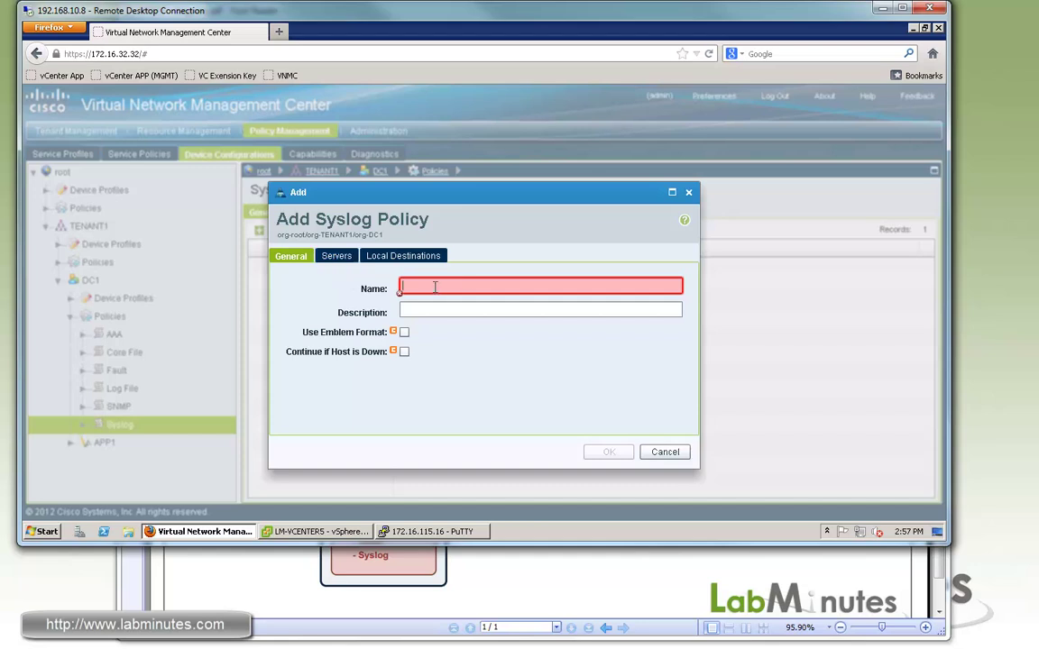
pyautogui.write('LM')
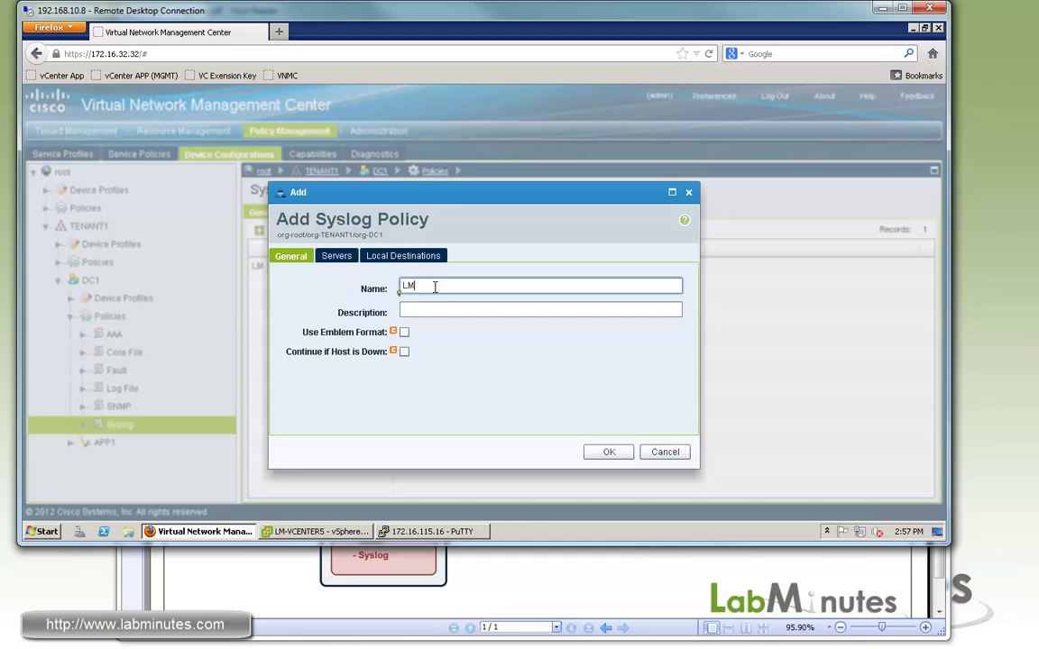
pyautogui.write('-SYSLOG-DEFAULT')
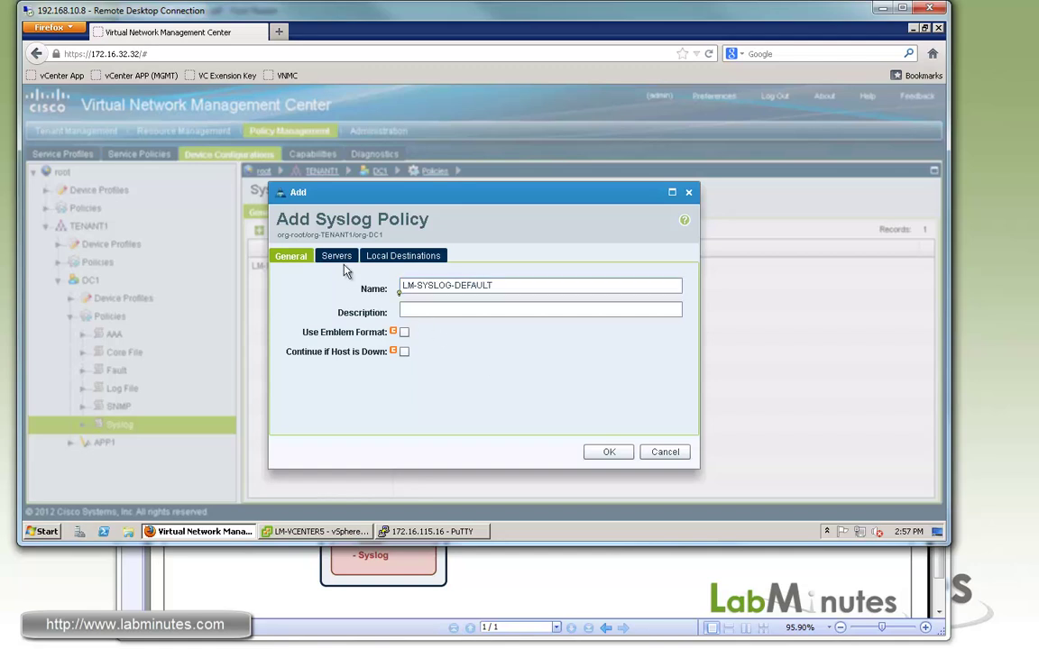
pyautogui.click(336, 256)
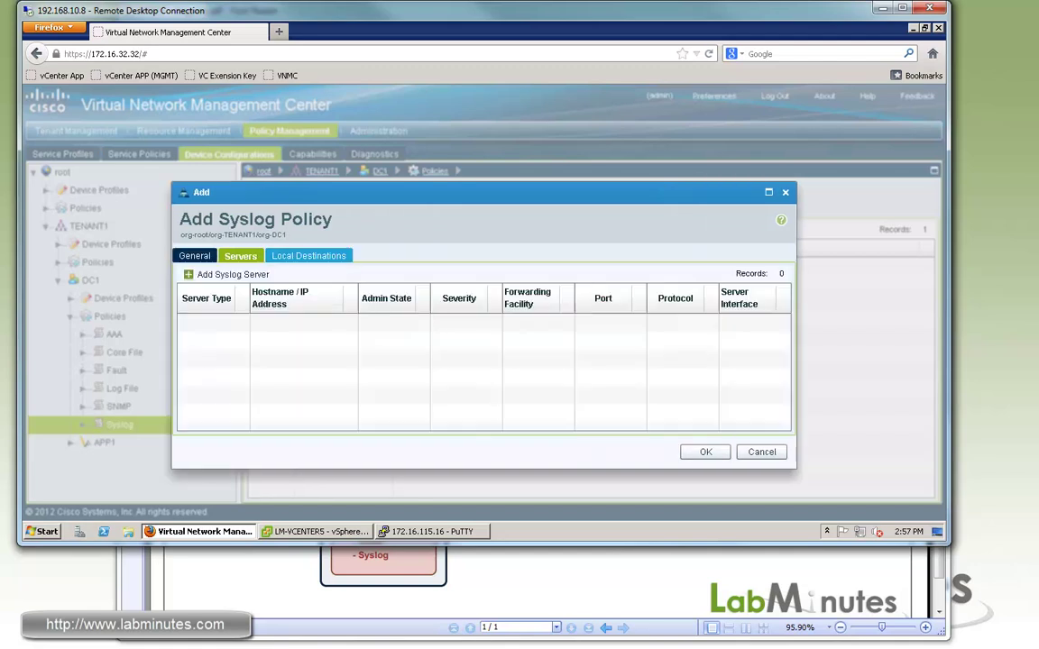
# Step: Add primary syslog server 172.16.32.40 on udp 514 with severity debugging (7)
pyautogui.click(221, 274)
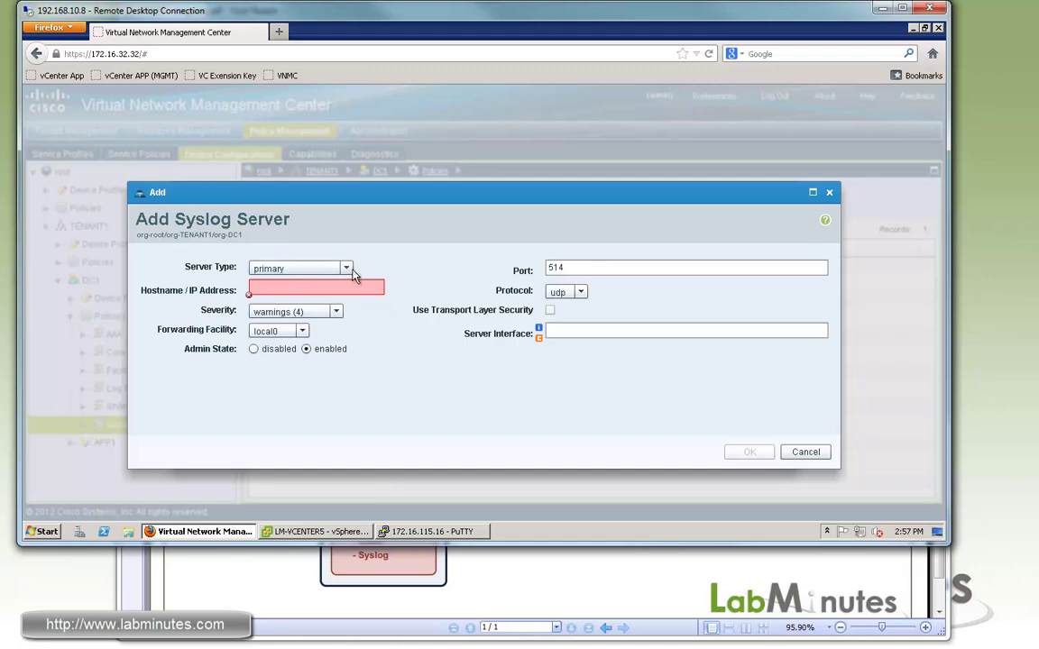
pyautogui.click(347, 271)
pyautogui.click(346, 270)
pyautogui.click(347, 271)
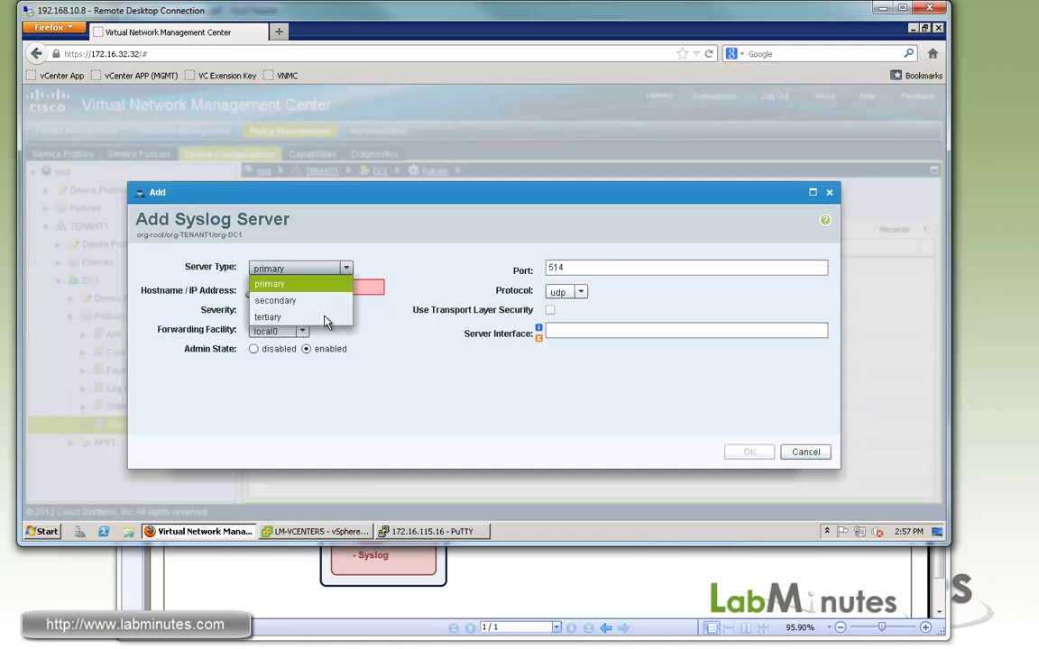
pyautogui.click(321, 286)
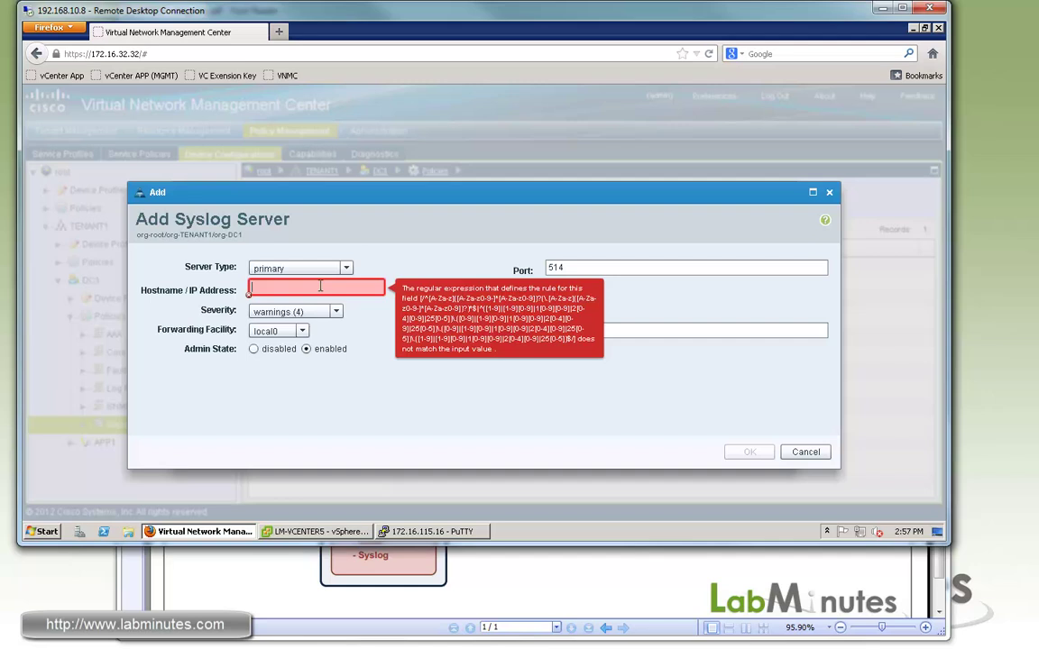
pyautogui.write('172.16')
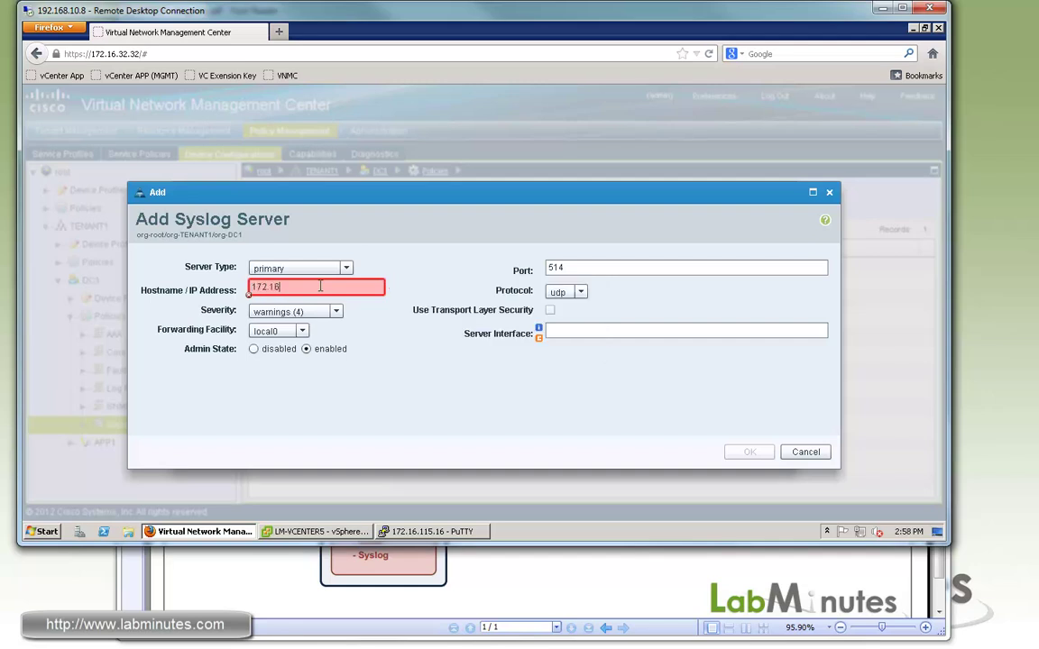
pyautogui.write('.32.40')
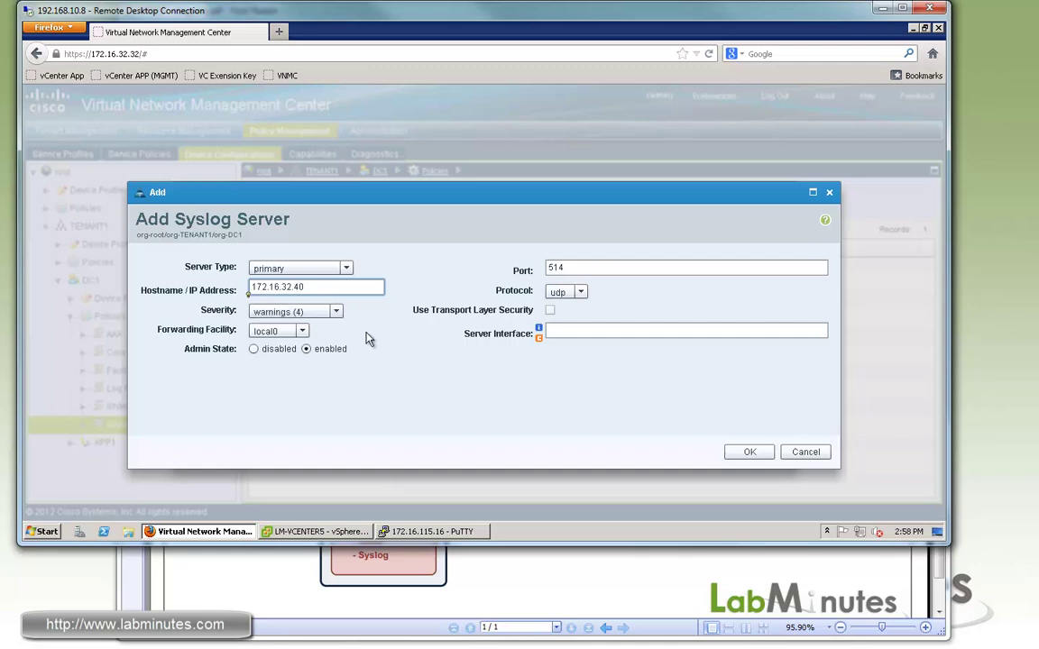
pyautogui.click(336, 312)
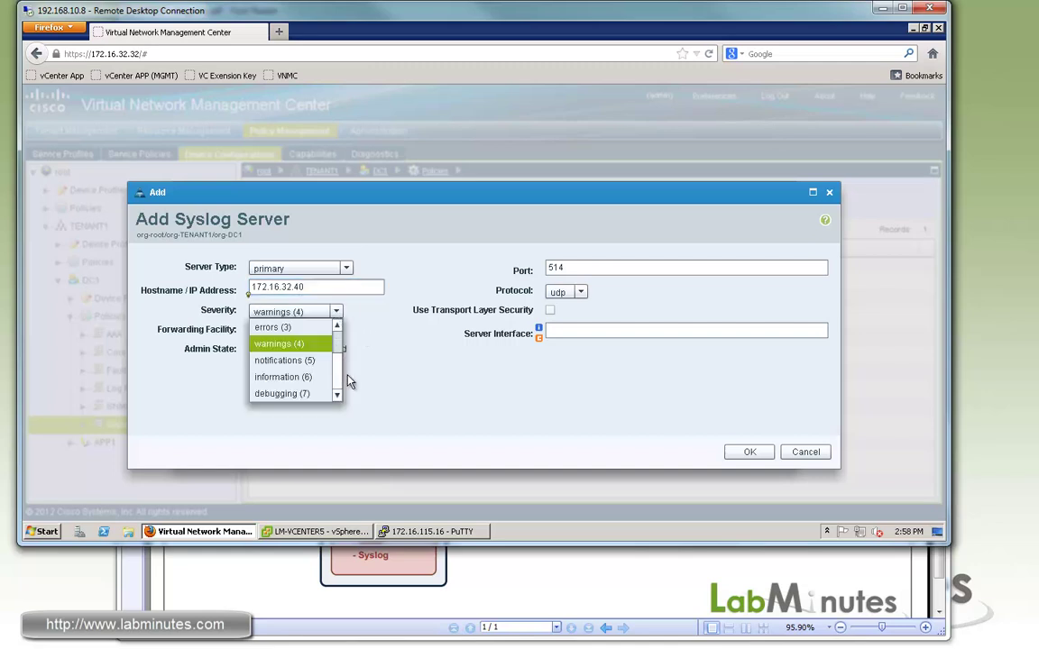
pyautogui.click(302, 394)
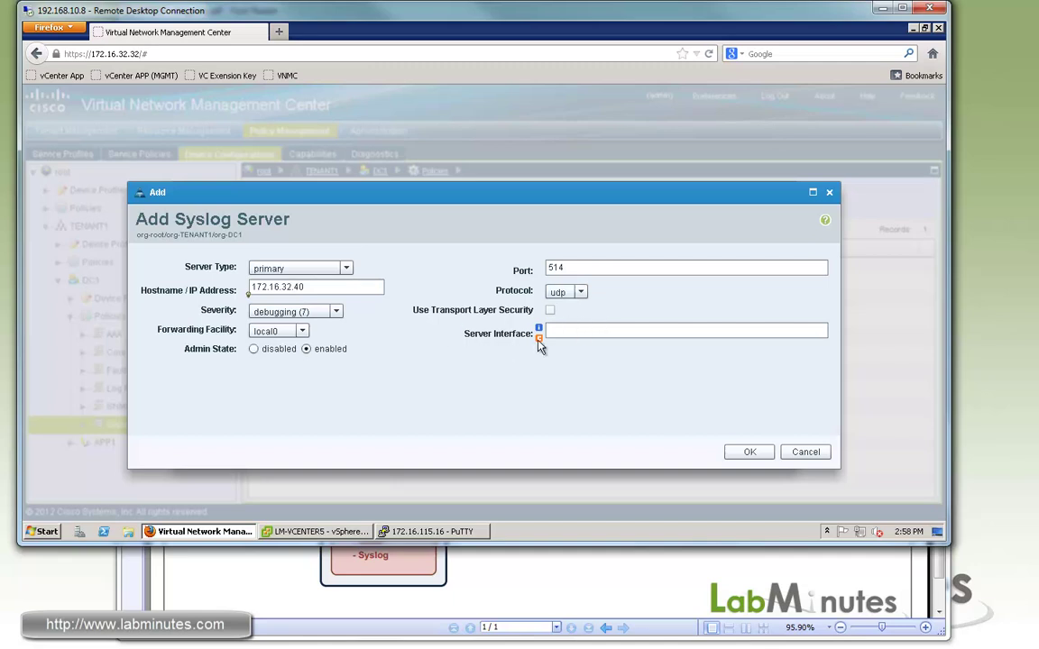
pyautogui.moveTo(539, 346)
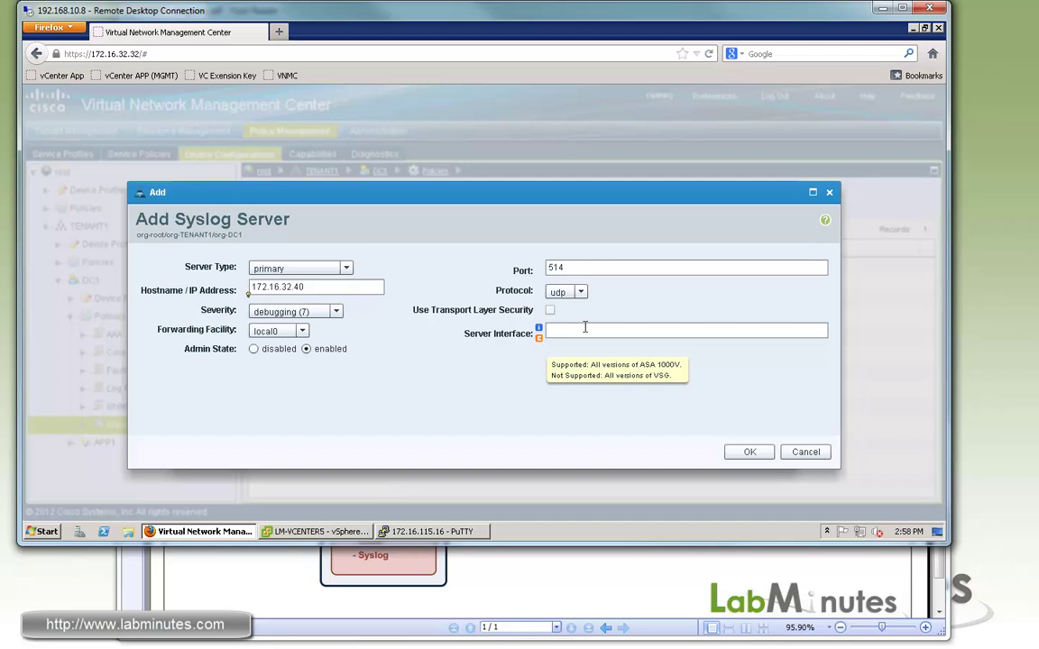
pyautogui.click(752, 455)
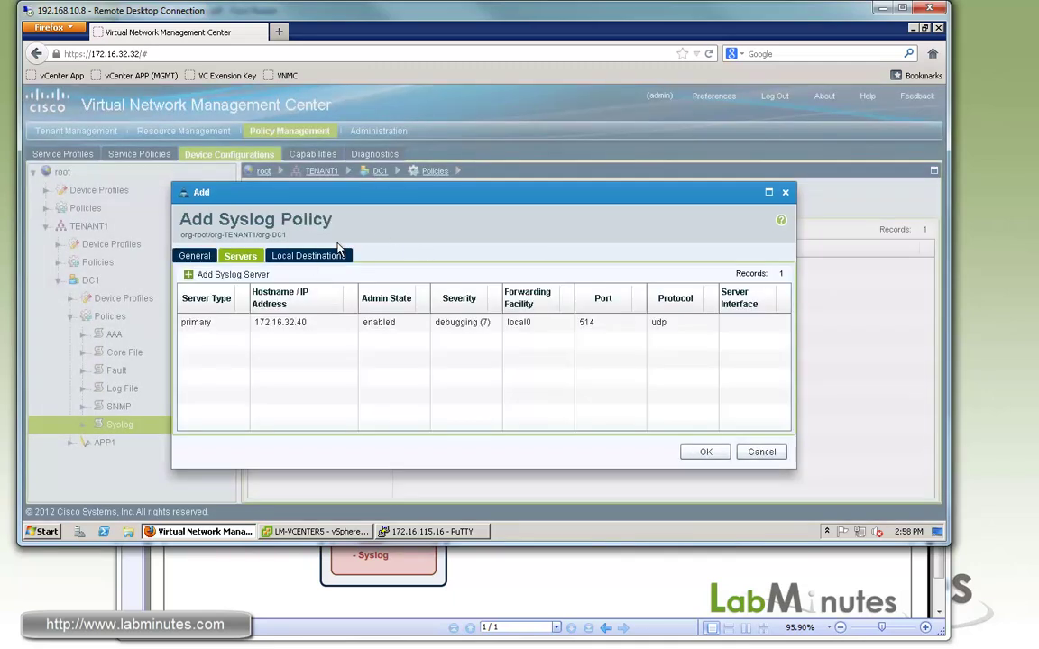
# Step: Enable console, monitor and buffer logging at debugging (7), buffer size 8192, and save the policy
pyautogui.click(339, 253)
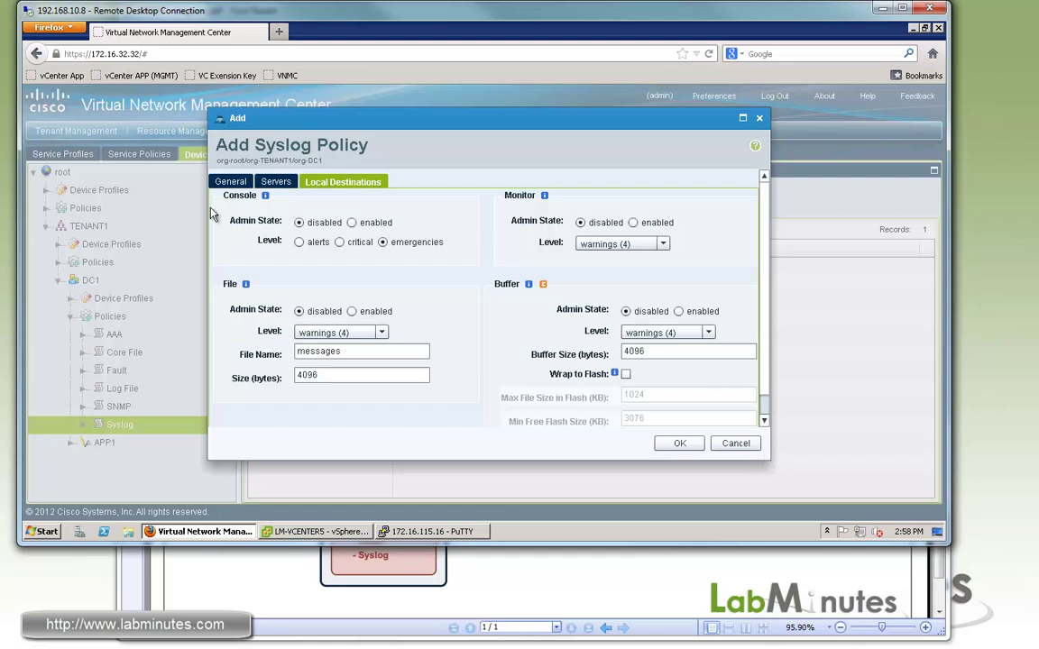
pyautogui.click(351, 222)
pyautogui.click(664, 244)
pyautogui.click(624, 329)
pyautogui.click(678, 311)
pyautogui.click(710, 334)
pyautogui.click(635, 411)
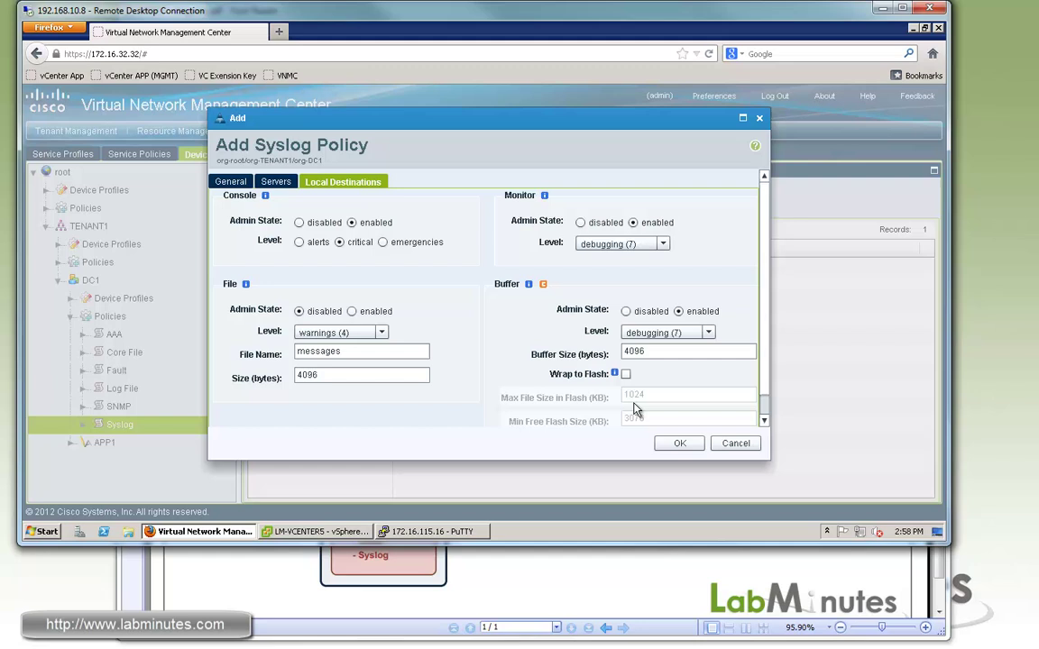
pyautogui.moveTo(622, 350); pyautogui.dragTo(704, 348)
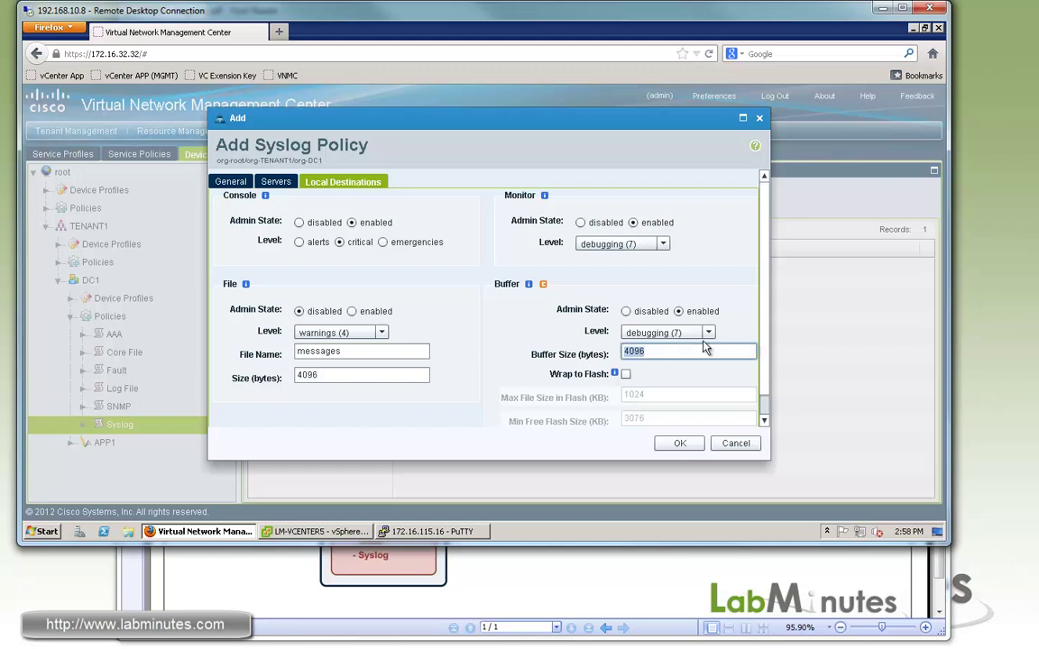
pyautogui.write('81')
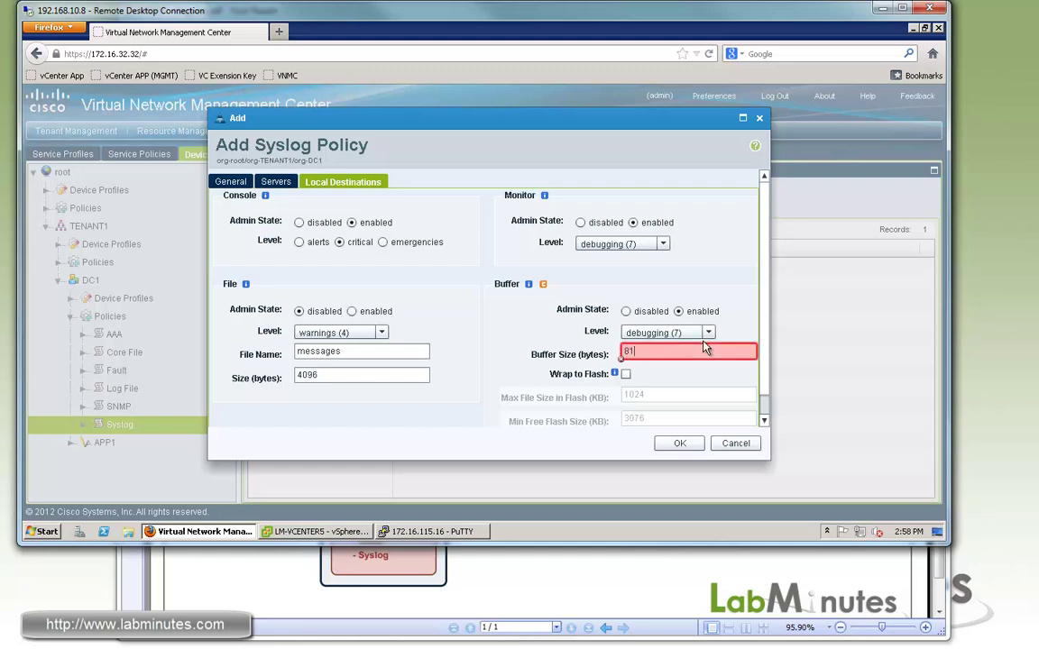
pyautogui.write('92')
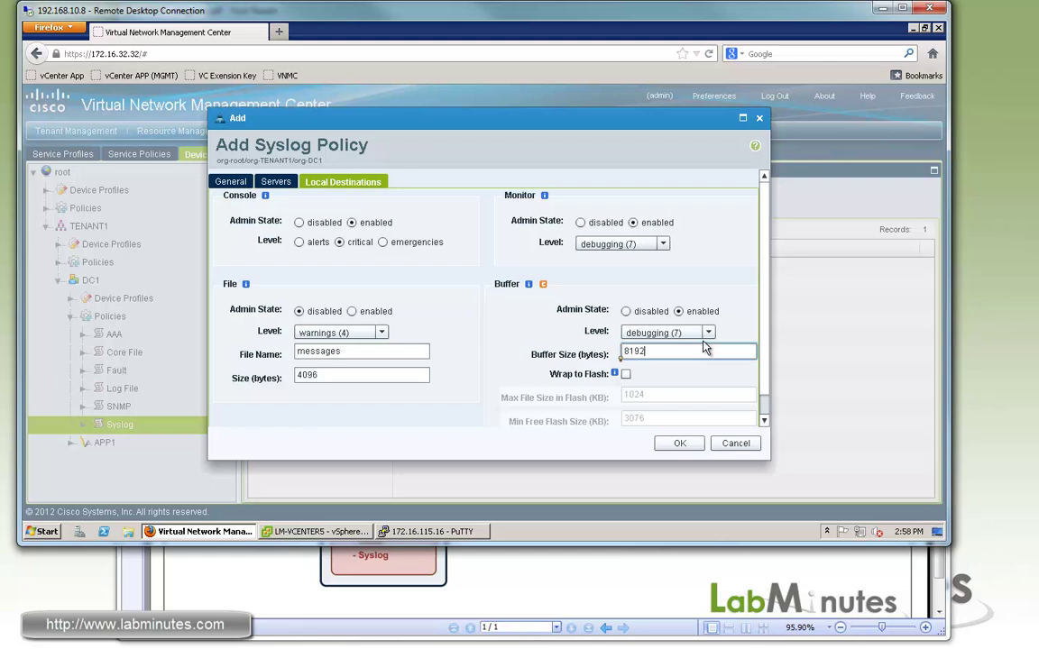
pyautogui.click(678, 443)
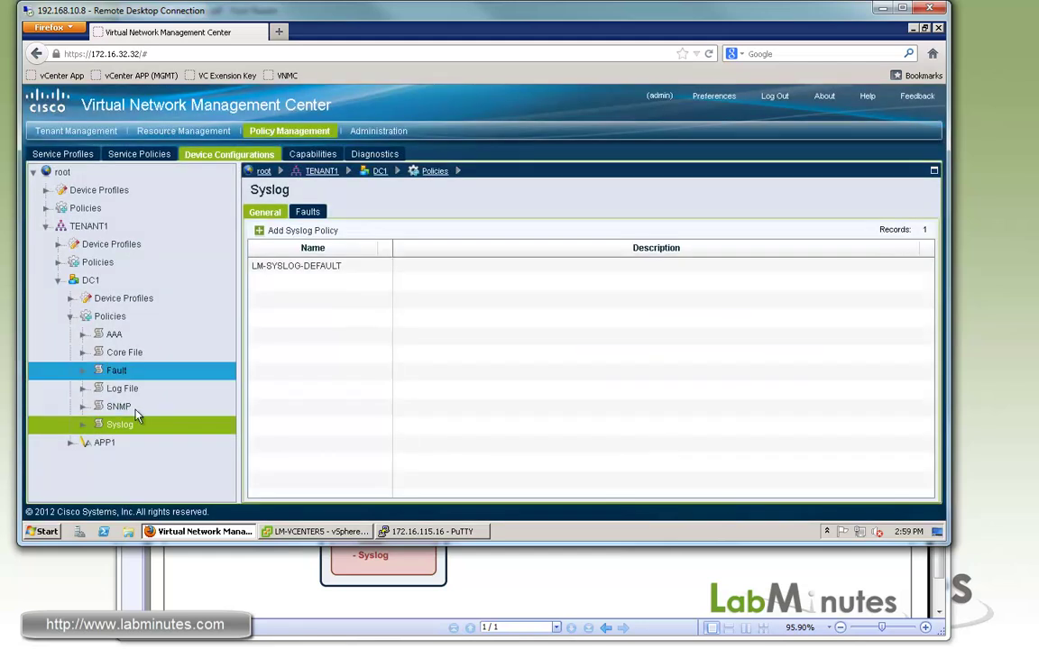
# Step: Discard pending changes and begin DC1 device profile LM-DEVICE-DEFAULT with time zone America/Los_Angeles
pyautogui.click(107, 301)
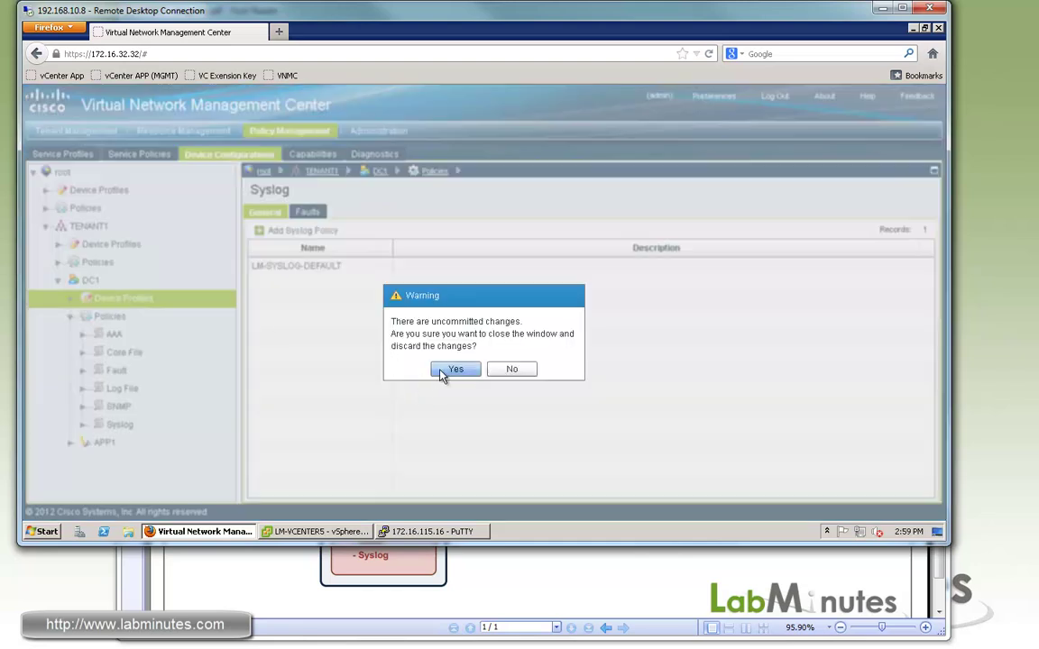
pyautogui.click(453, 370)
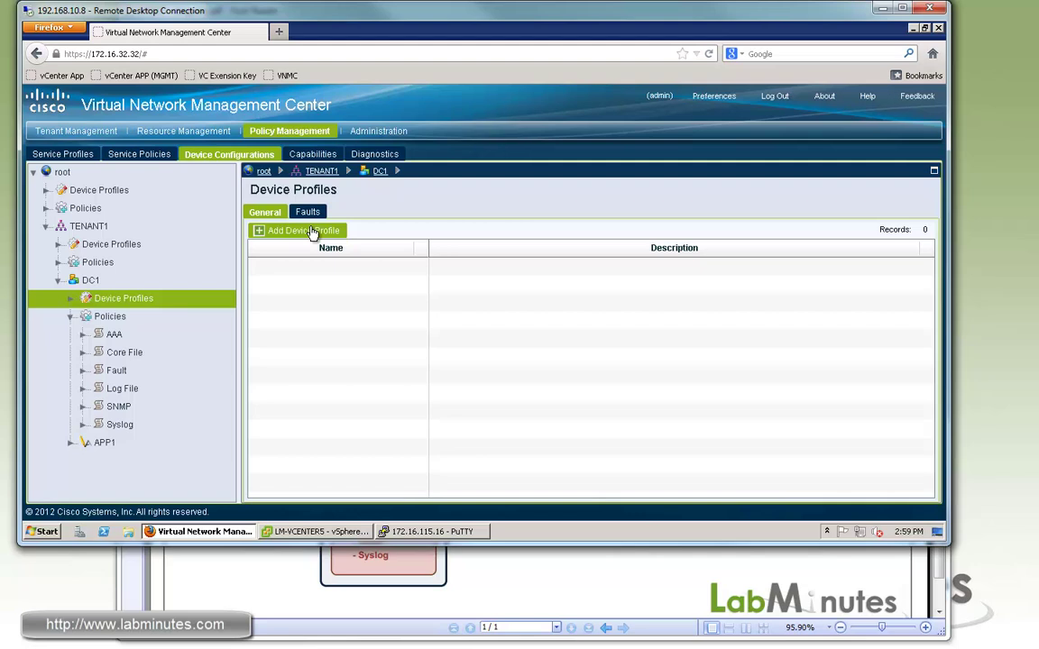
pyautogui.click(290, 232)
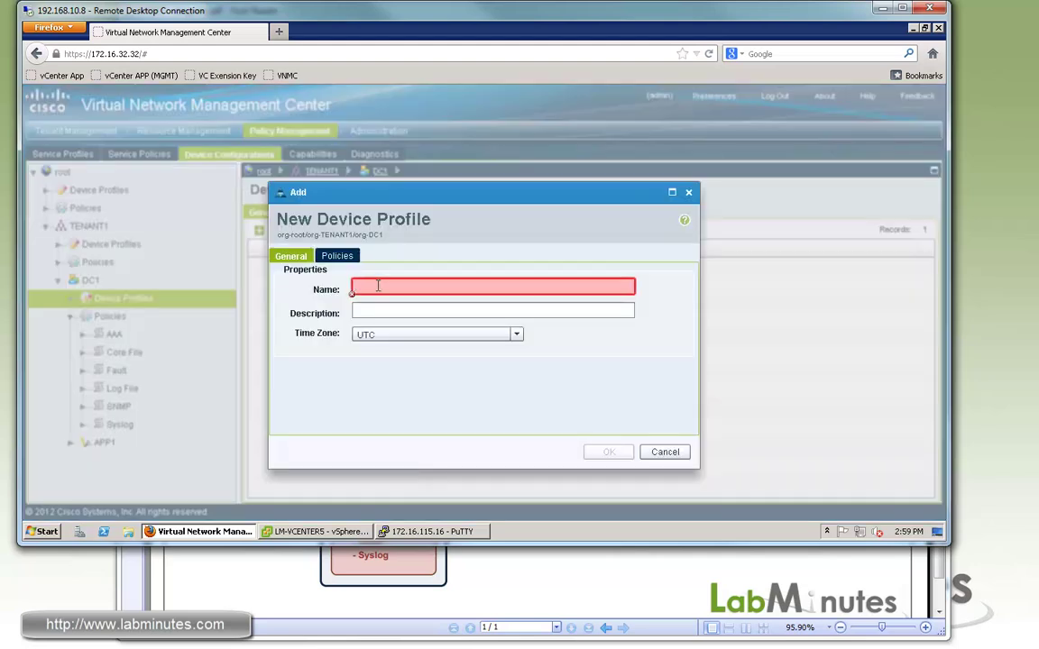
pyautogui.write('LM')
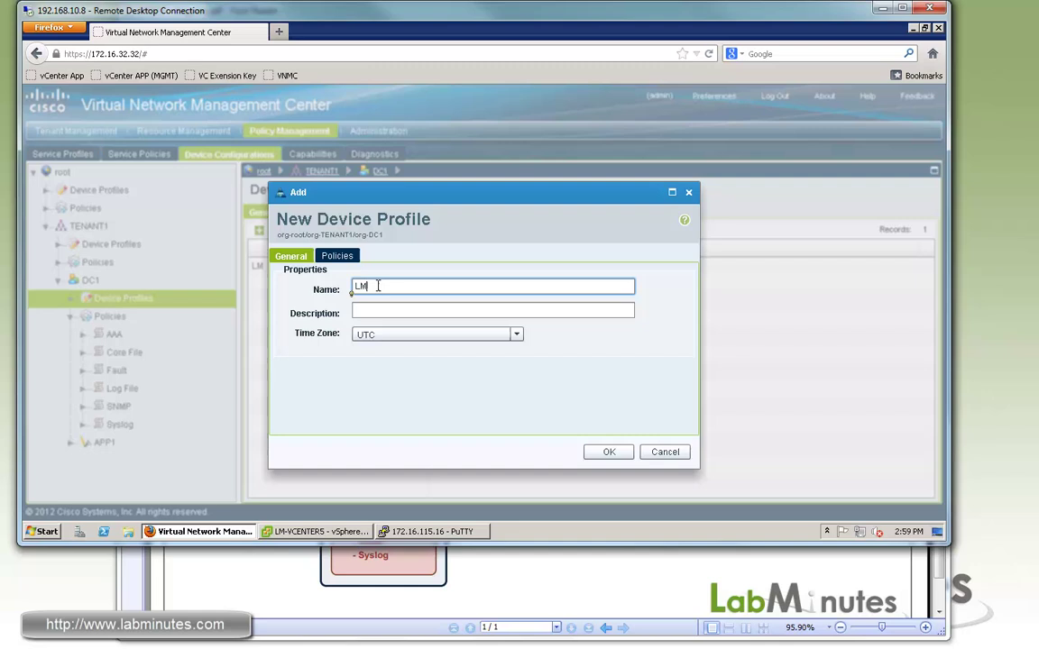
pyautogui.write('-DEVICE-DEFAULT')
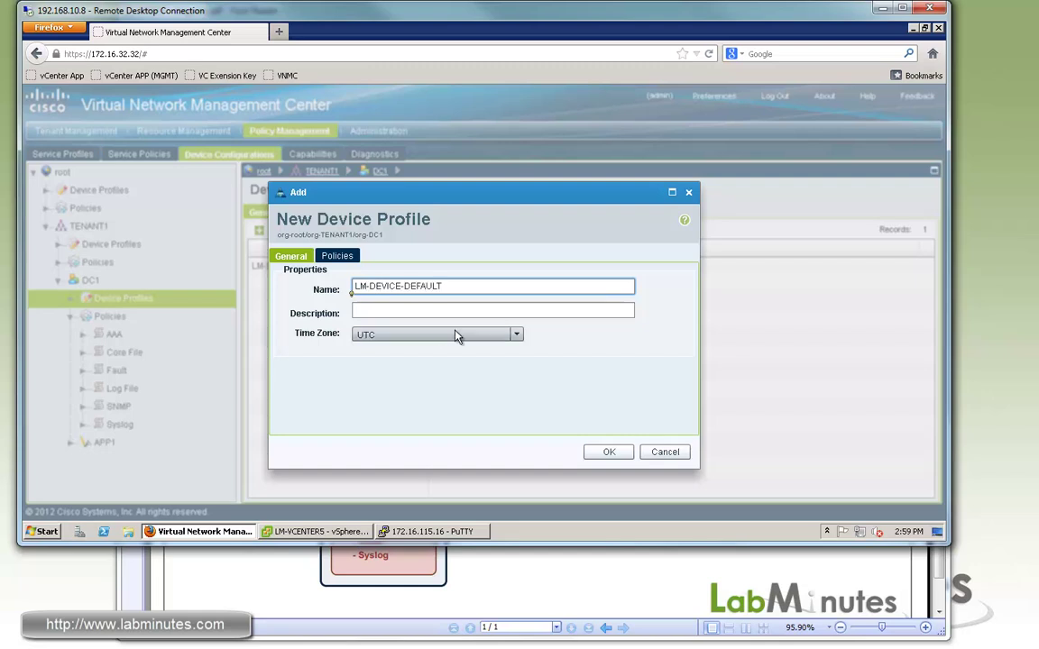
pyautogui.click(516, 335)
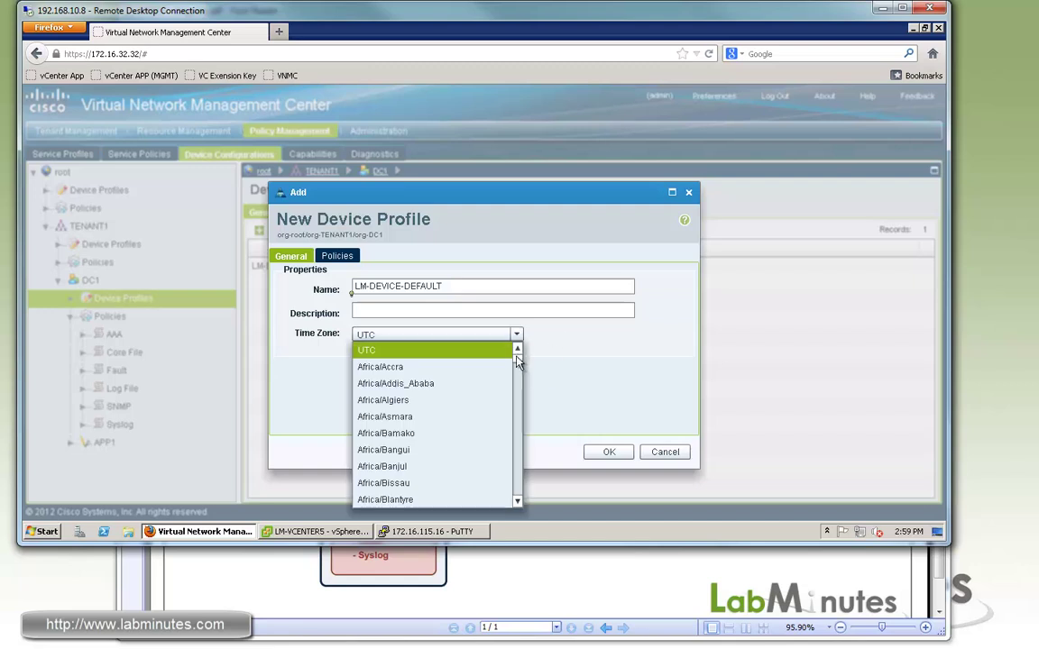
pyautogui.scroll(-20, 519, 372)
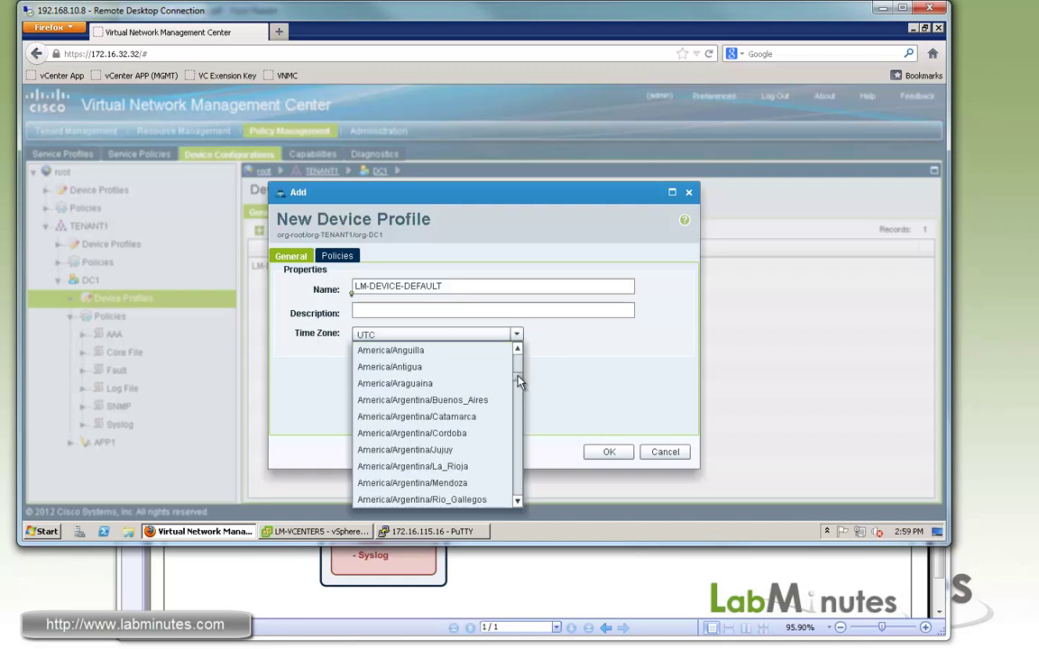
pyautogui.scroll(-10, 518, 374)
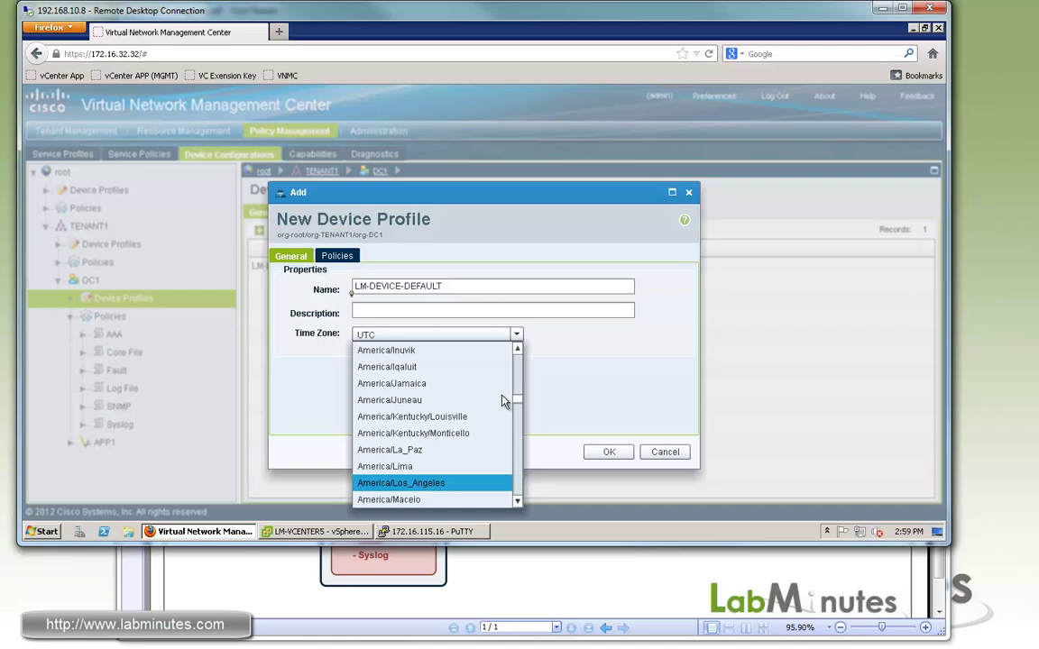
pyautogui.click(503, 399)
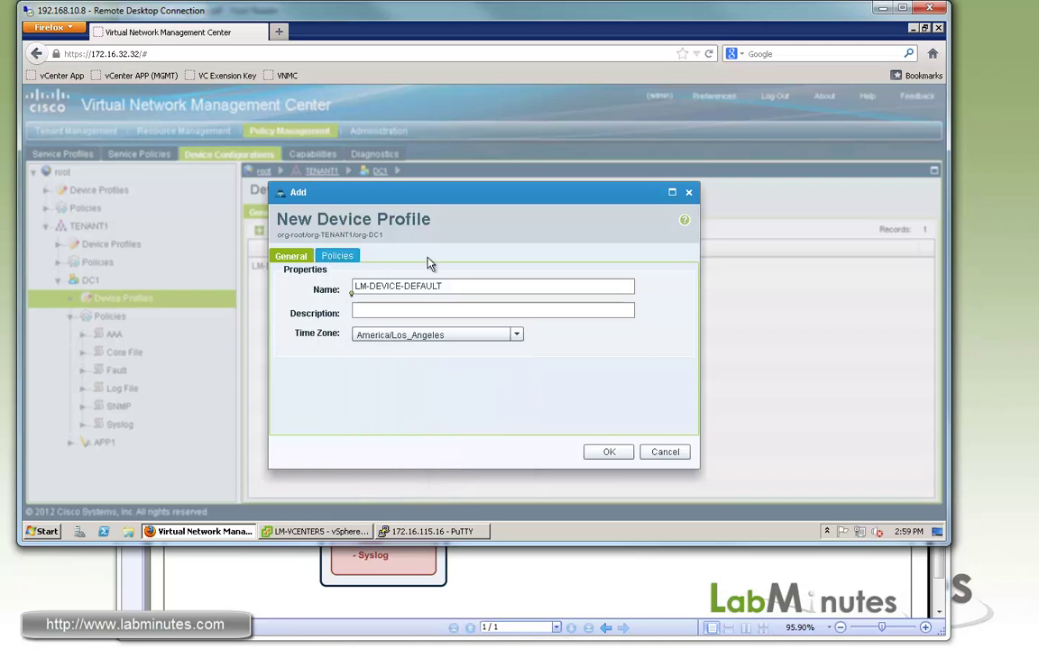
# Step: Add DNS server 172.16.32.40 and NTP server 172.16.0.1 to the device profile
pyautogui.click(337, 255)
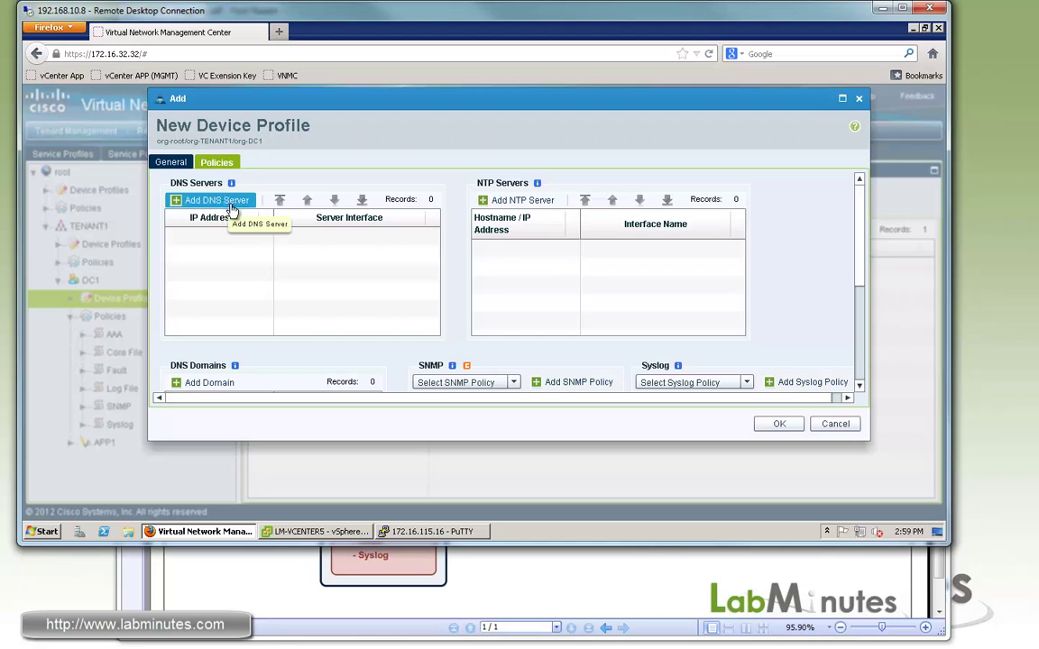
pyautogui.click(231, 203)
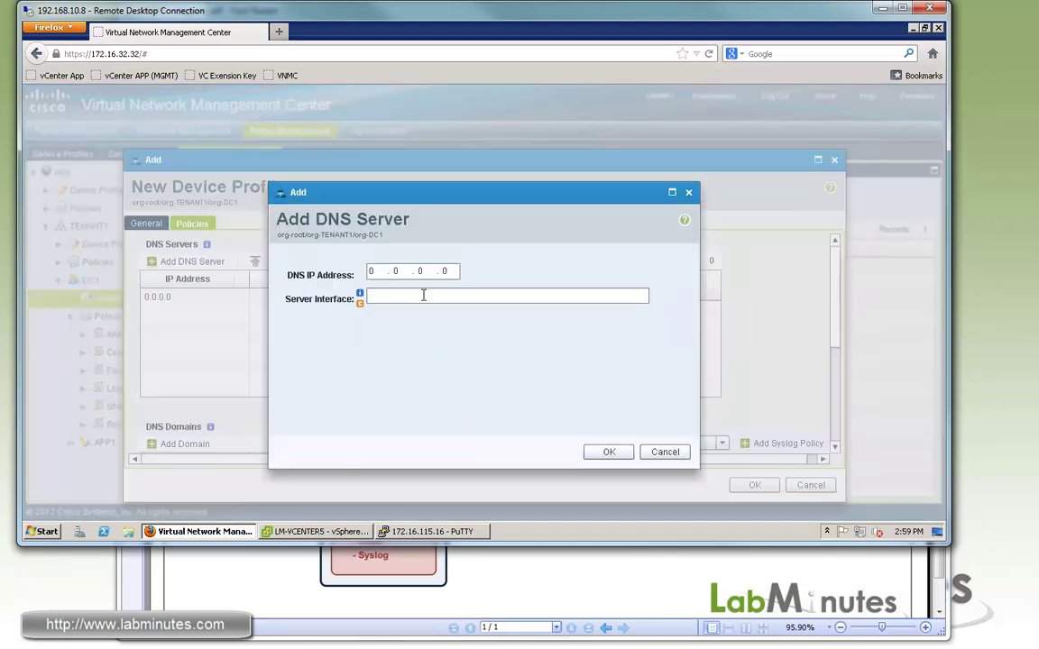
pyautogui.click(369, 273)
pyautogui.write('172.16.32.')
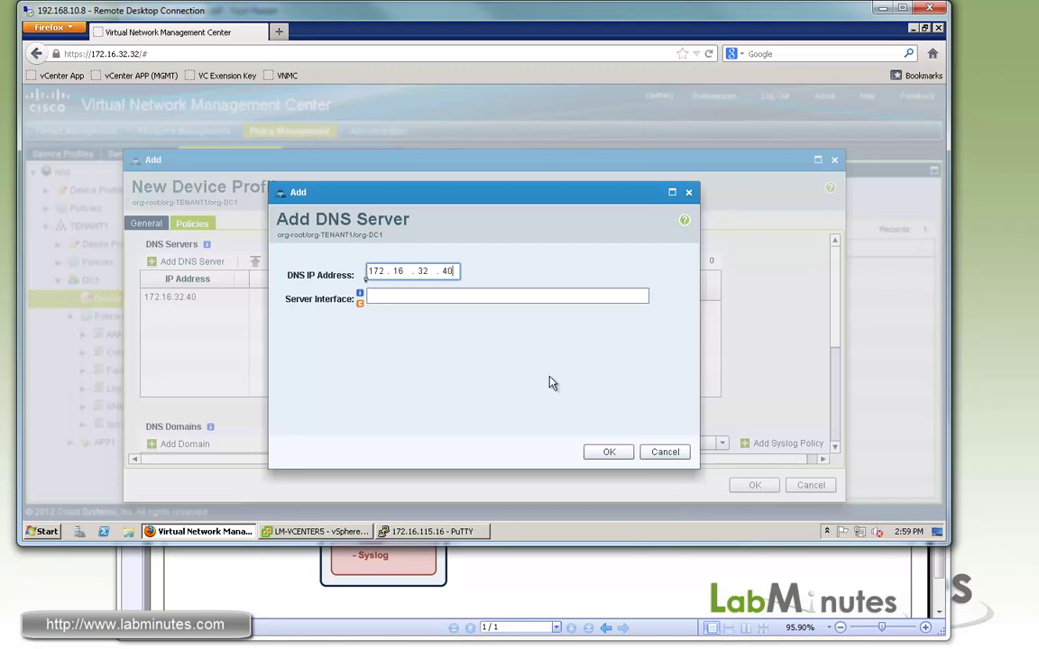
pyautogui.click(590, 453)
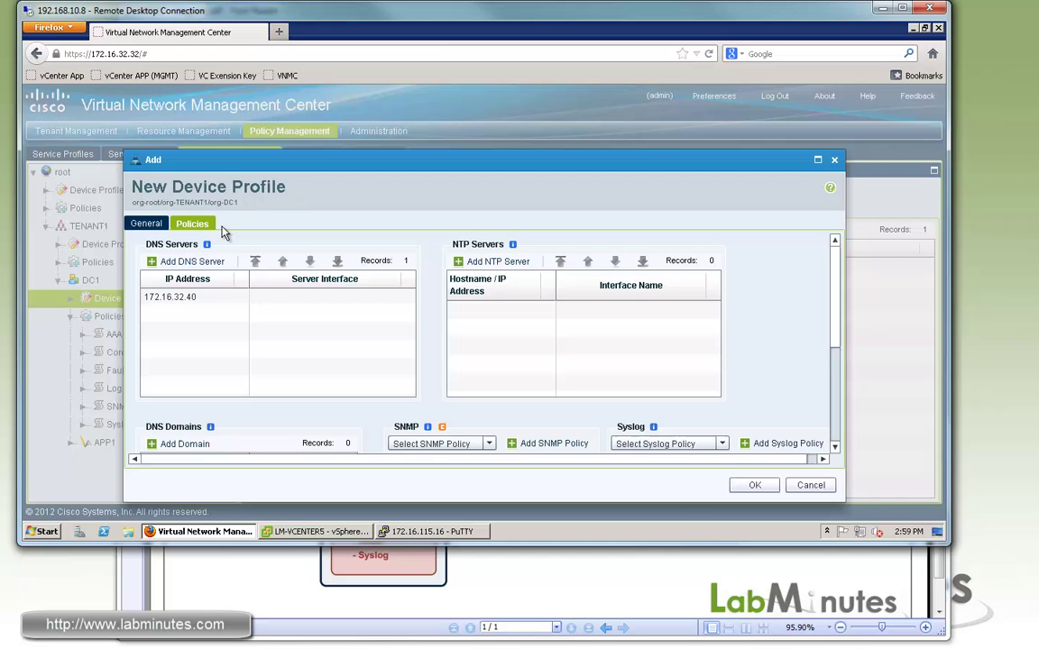
pyautogui.click(492, 262)
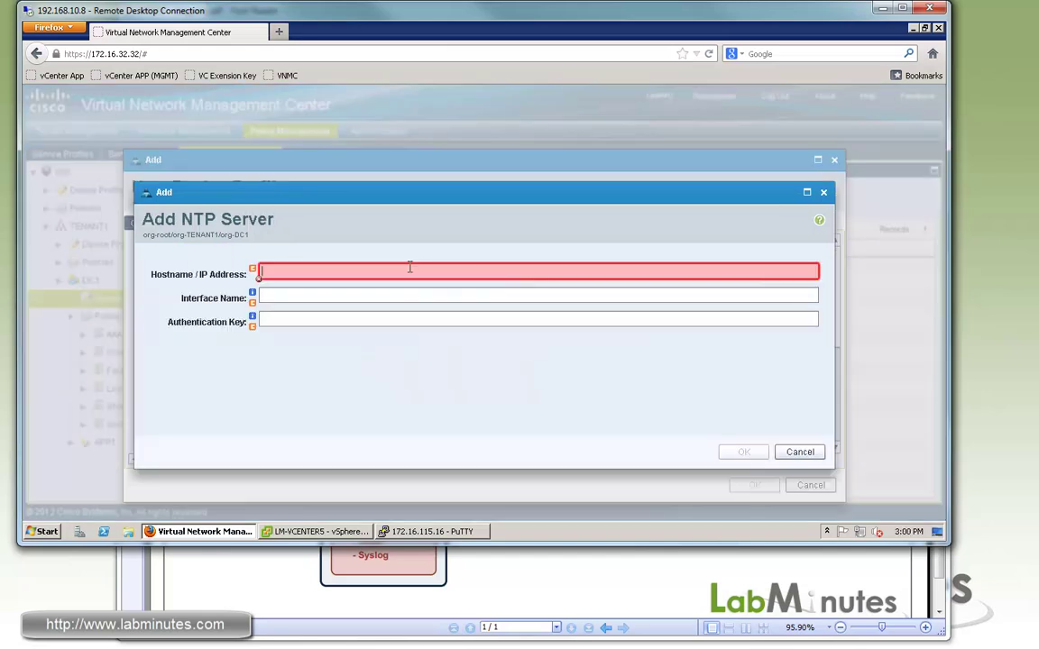
pyautogui.write('172.16.0.1')
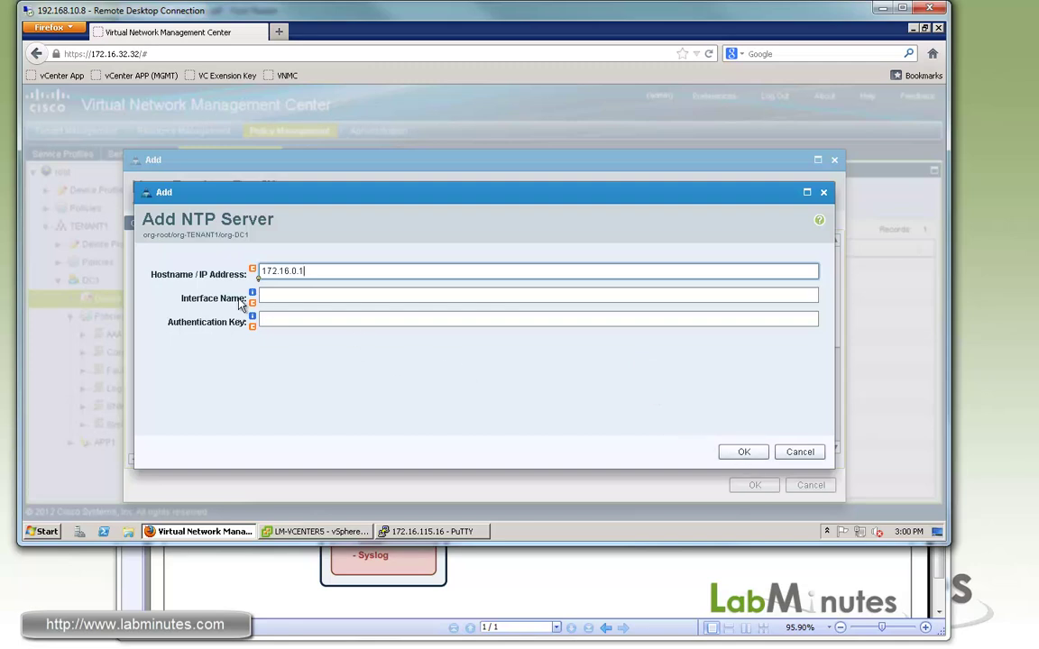
pyautogui.click(749, 452)
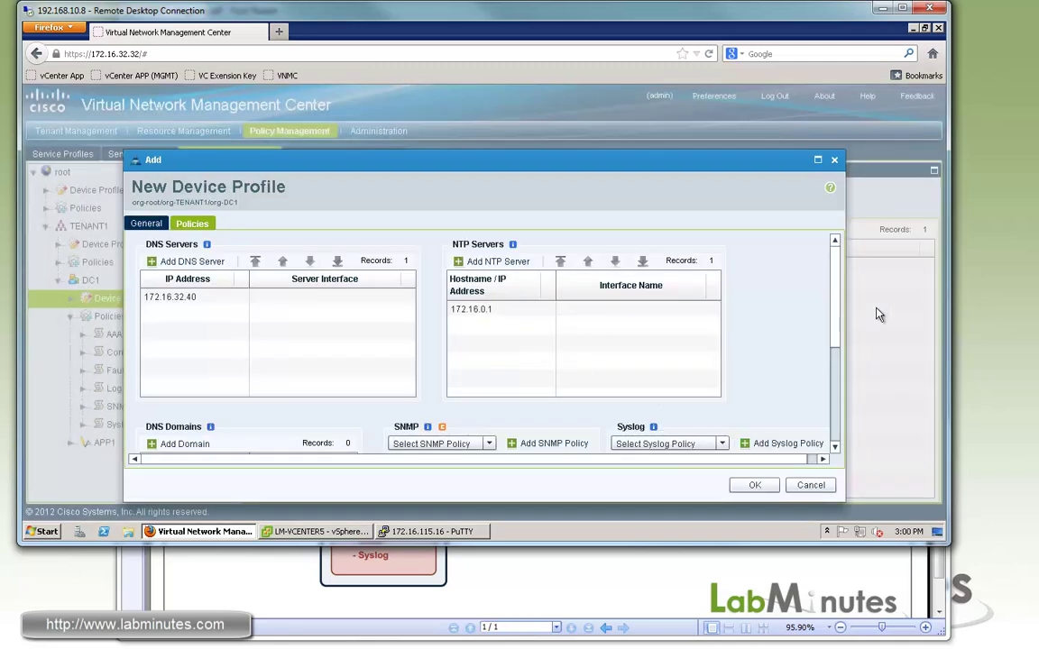
# Step: Add DNS domain Lab Minutes with domain name labminutes.com
pyautogui.scroll(-2, 833, 305)
pyautogui.click(185, 345)
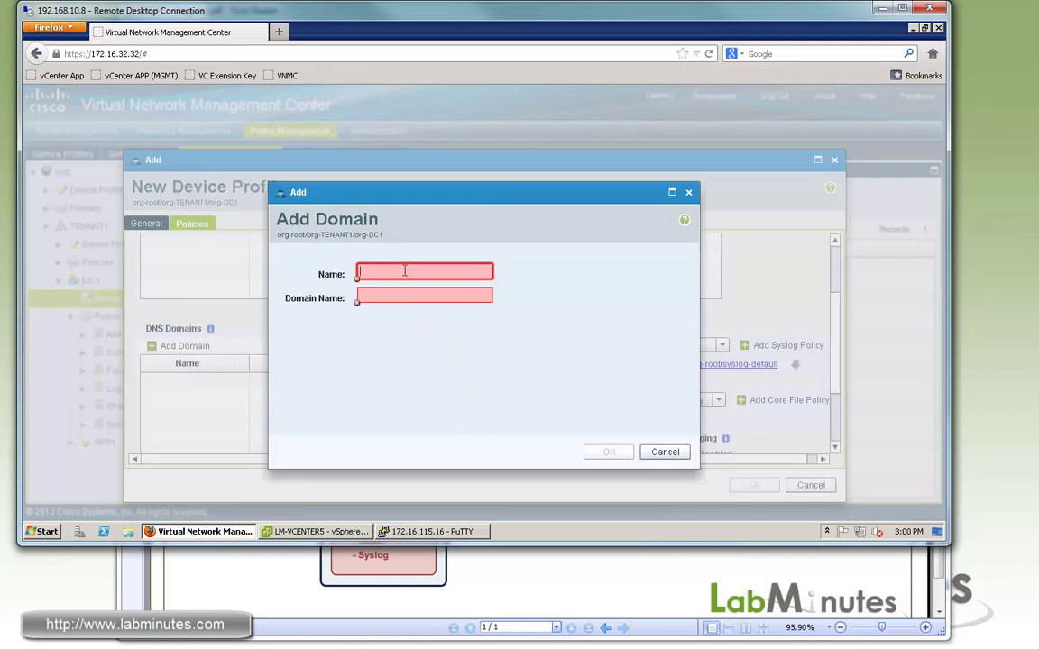
pyautogui.write('Lab M')
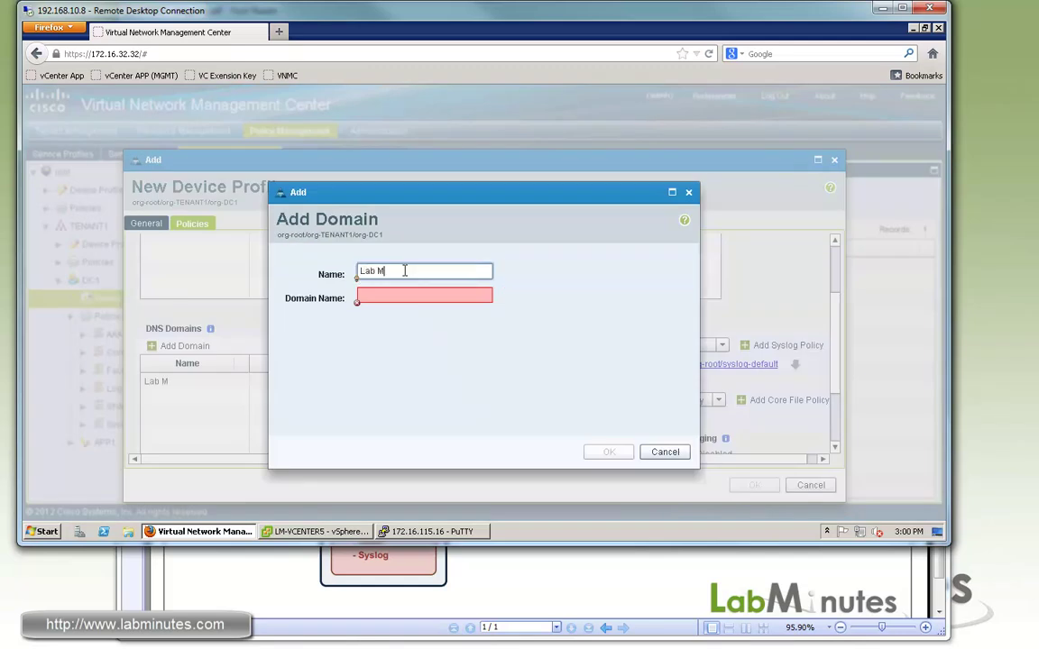
pyautogui.write('inutesq')
pyautogui.press('Tab')
pyautogui.write('labminutes.com')
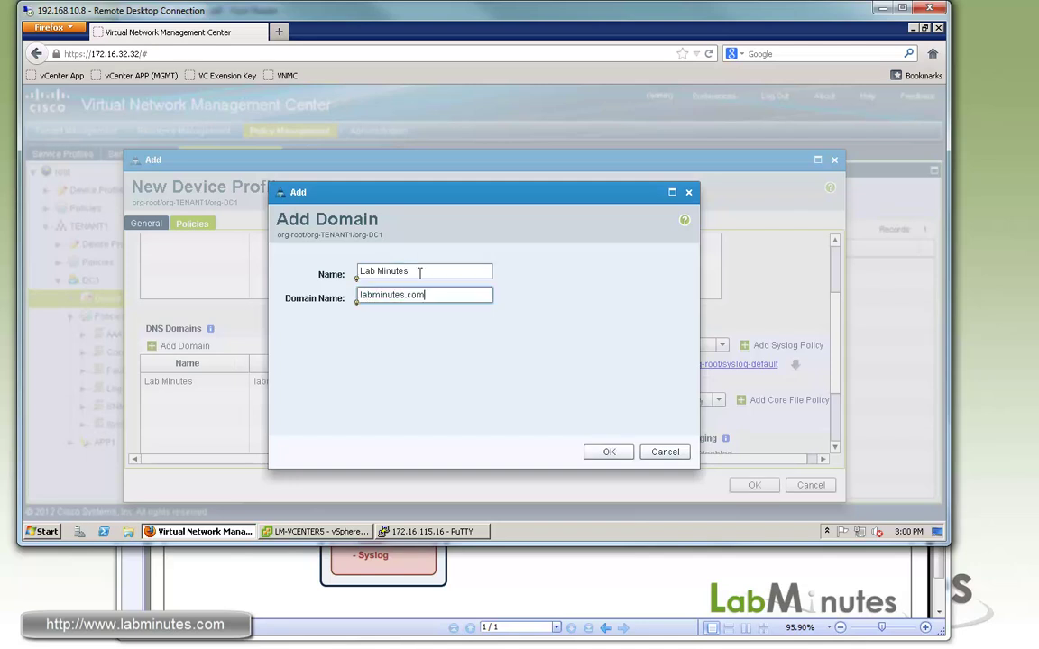
pyautogui.press('Return')
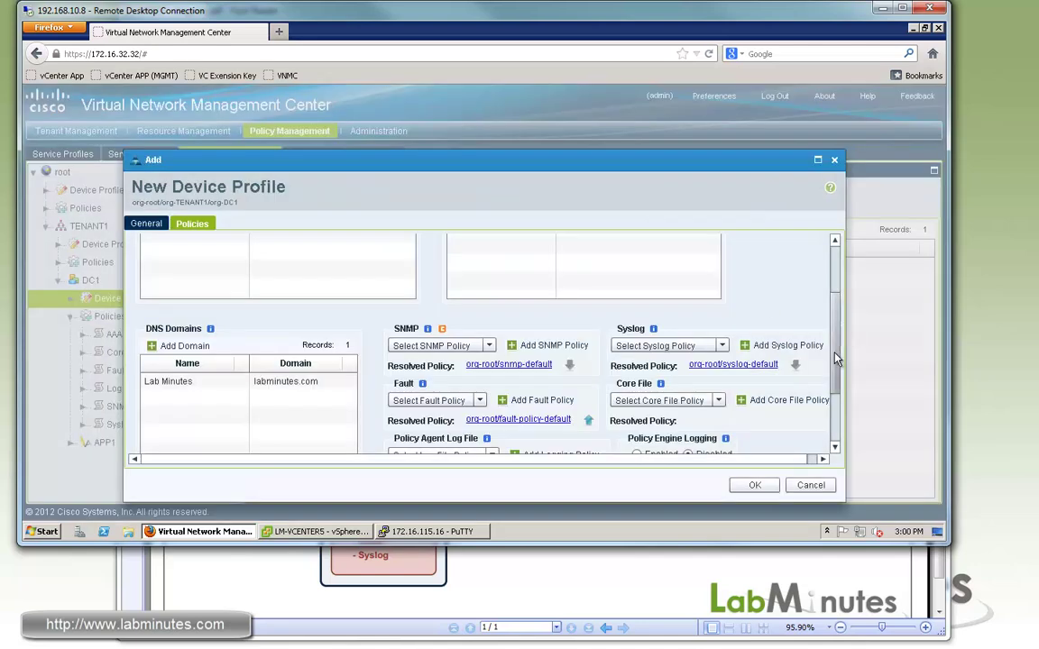
# Step: Set the device profile's SNMP policy to LM-SNMP-DEFAULT and Syslog policy to LM-SYSLOG-DEFAULT
pyautogui.scroll(-3, 837, 325)
pyautogui.click(836, 244)
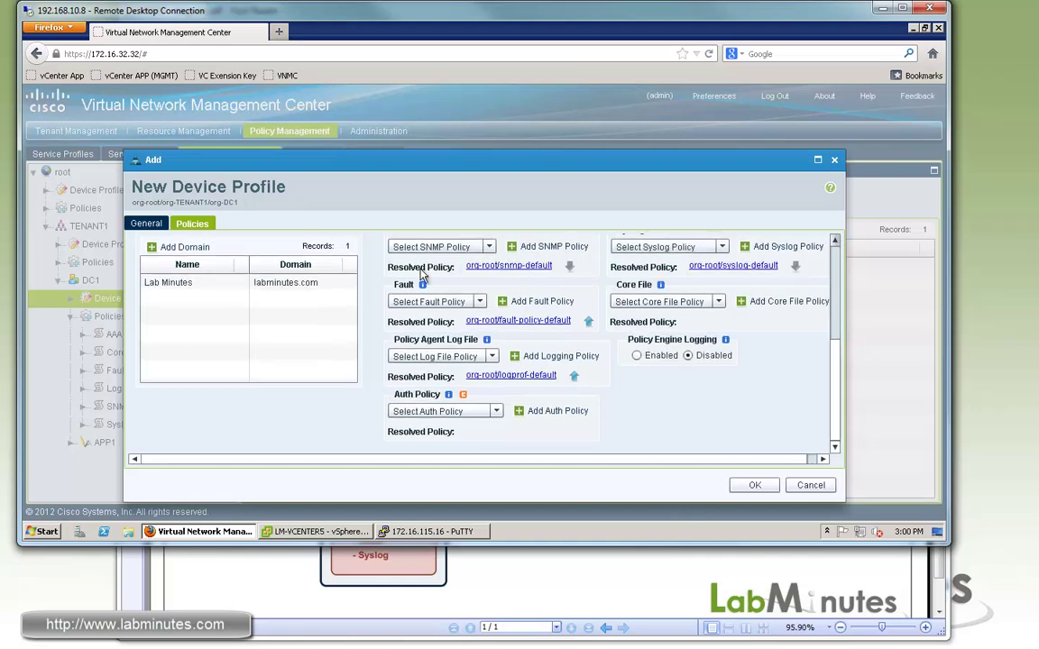
pyautogui.click(836, 245)
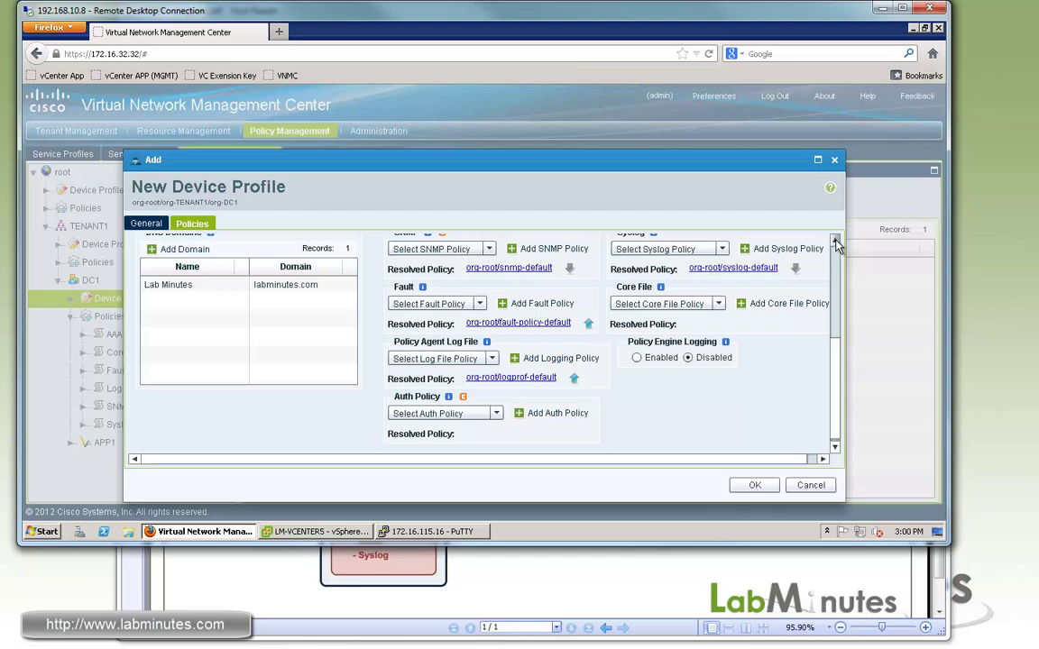
pyautogui.scroll(1, 505, 252)
pyautogui.click(491, 253)
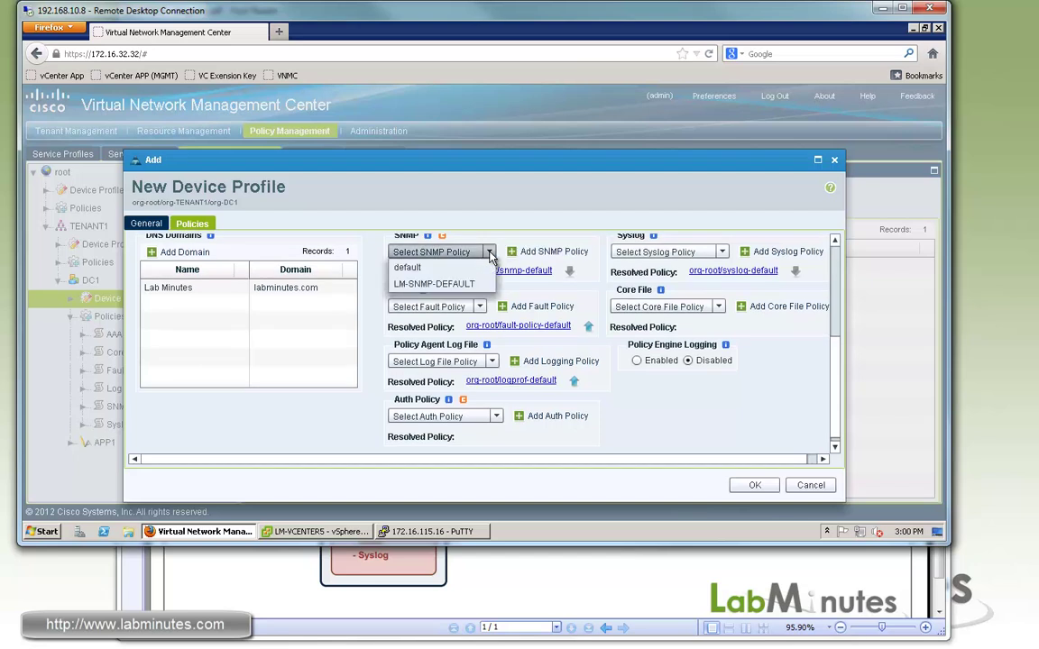
pyautogui.click(433, 287)
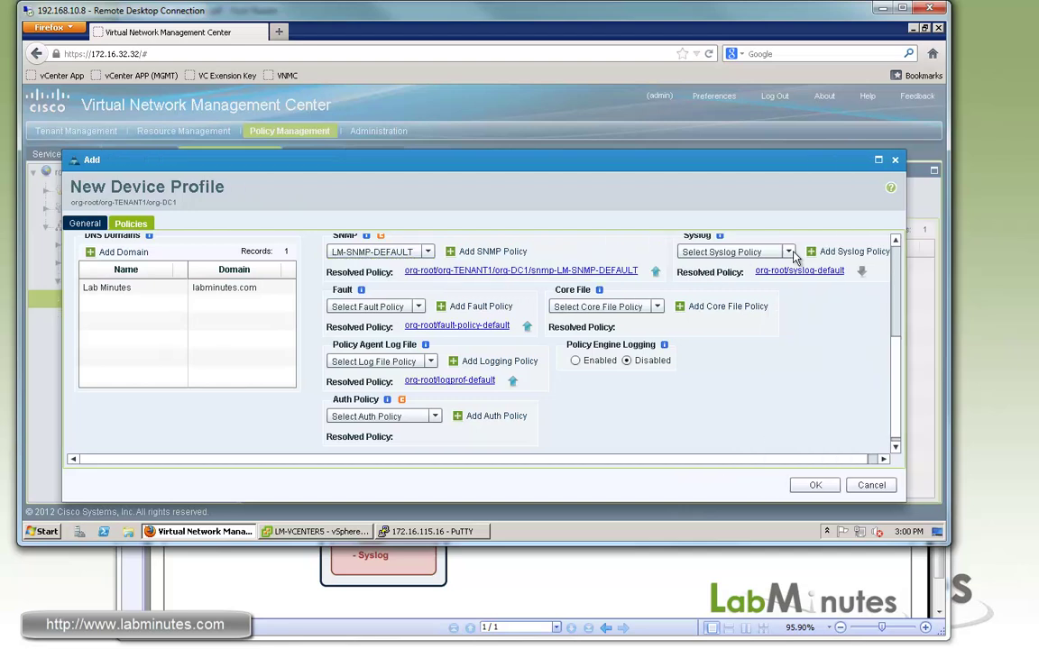
pyautogui.click(787, 252)
pyautogui.click(758, 284)
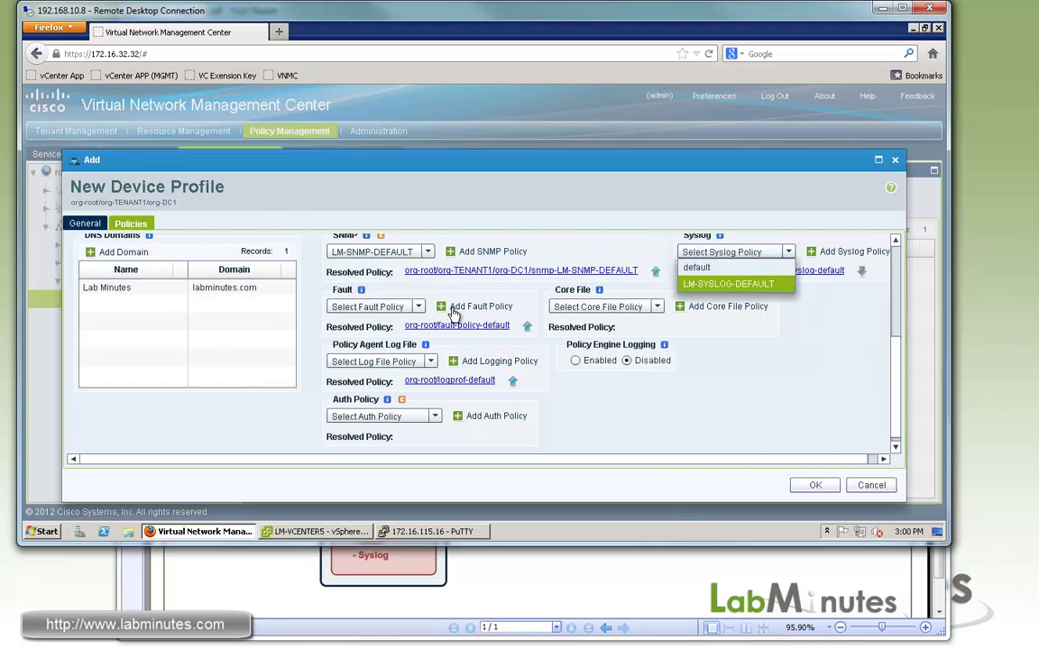
# Step: Choose default Fault and log file policies, leave Core File and Auth unset, and save LM-DEVICE-DEFAULT
pyautogui.click(387, 307)
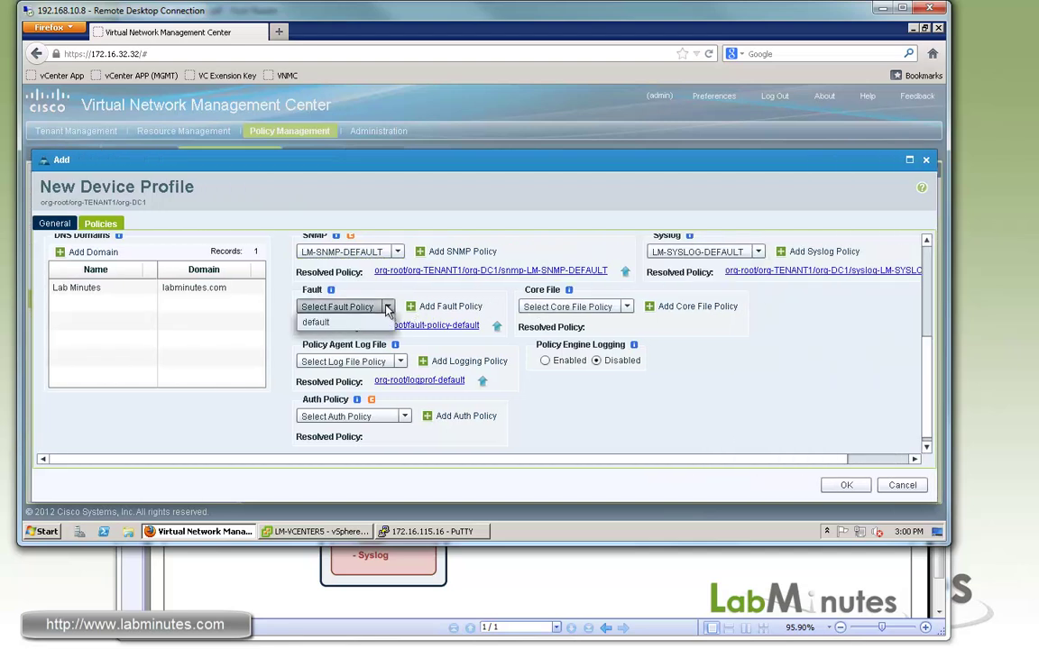
pyautogui.click(326, 325)
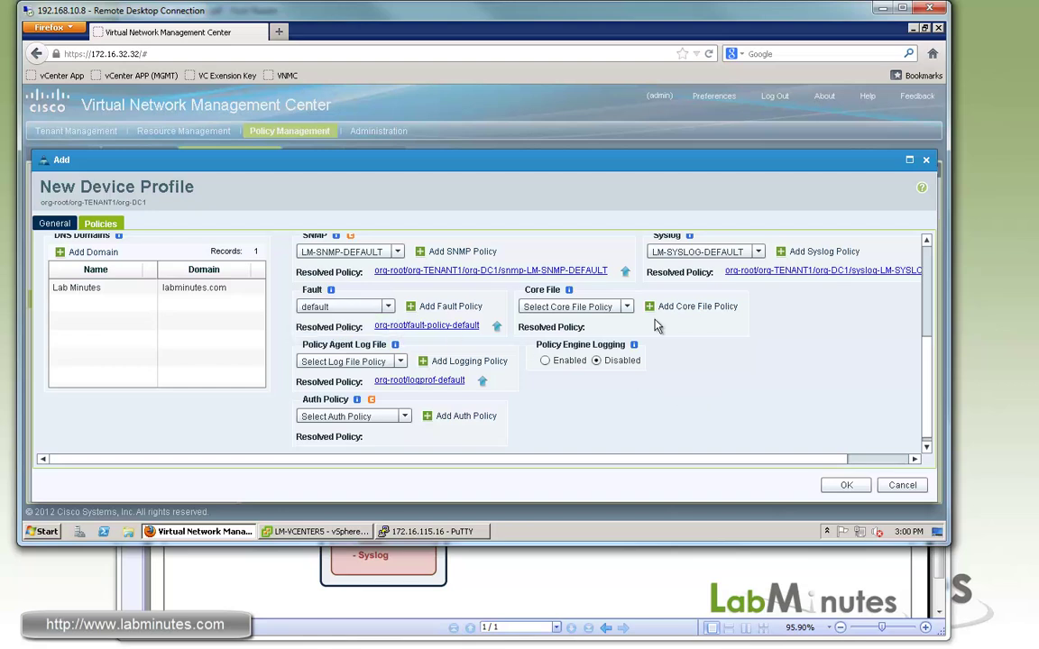
pyautogui.click(627, 308)
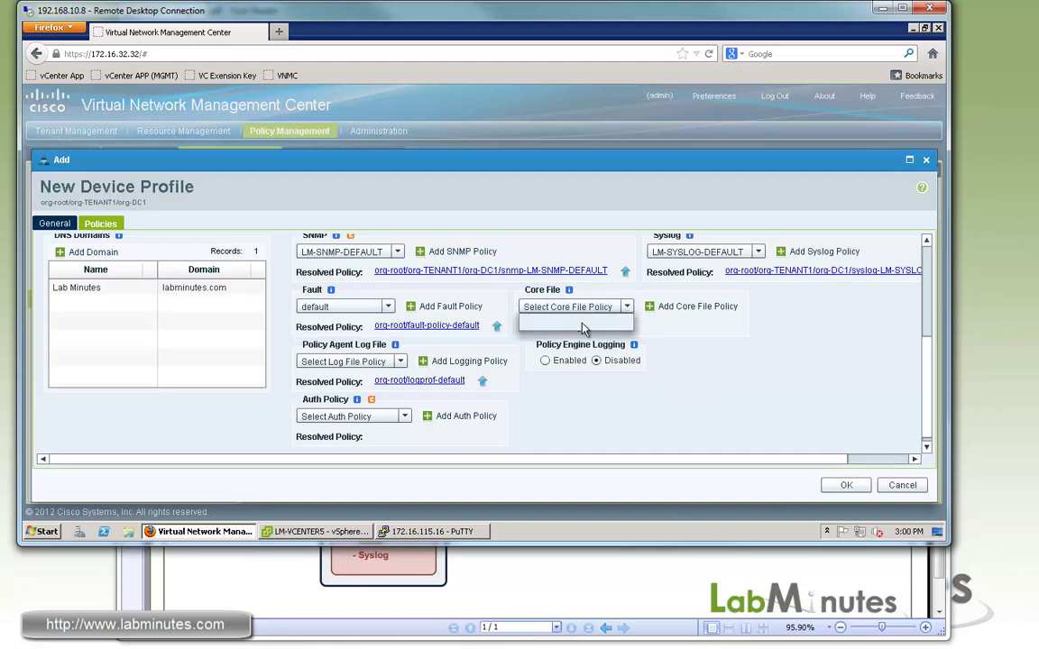
pyautogui.click(539, 377)
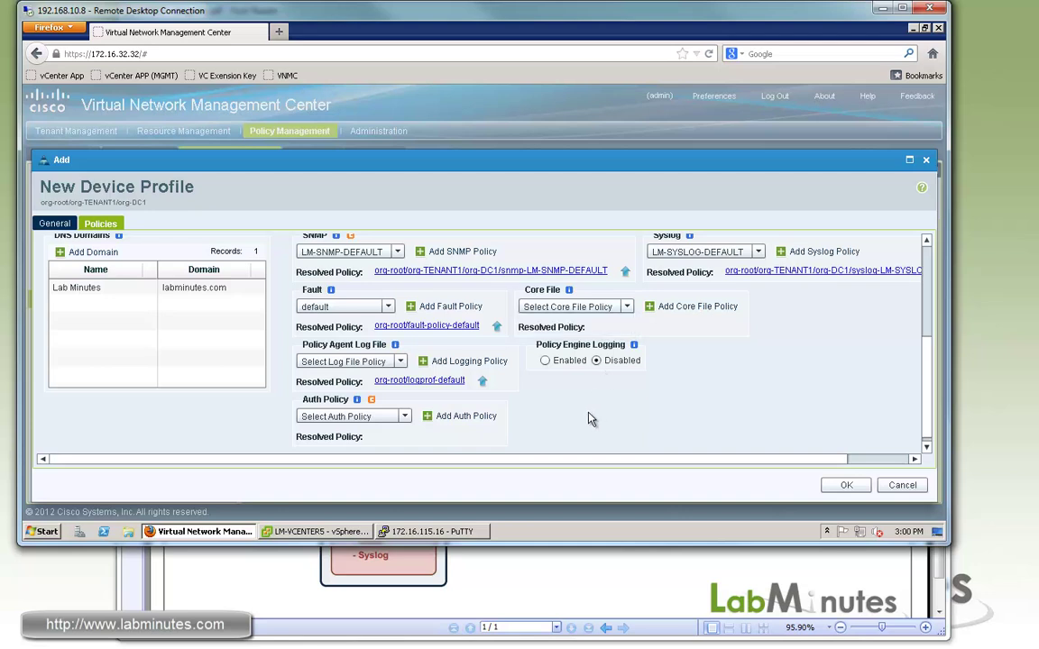
pyautogui.click(403, 362)
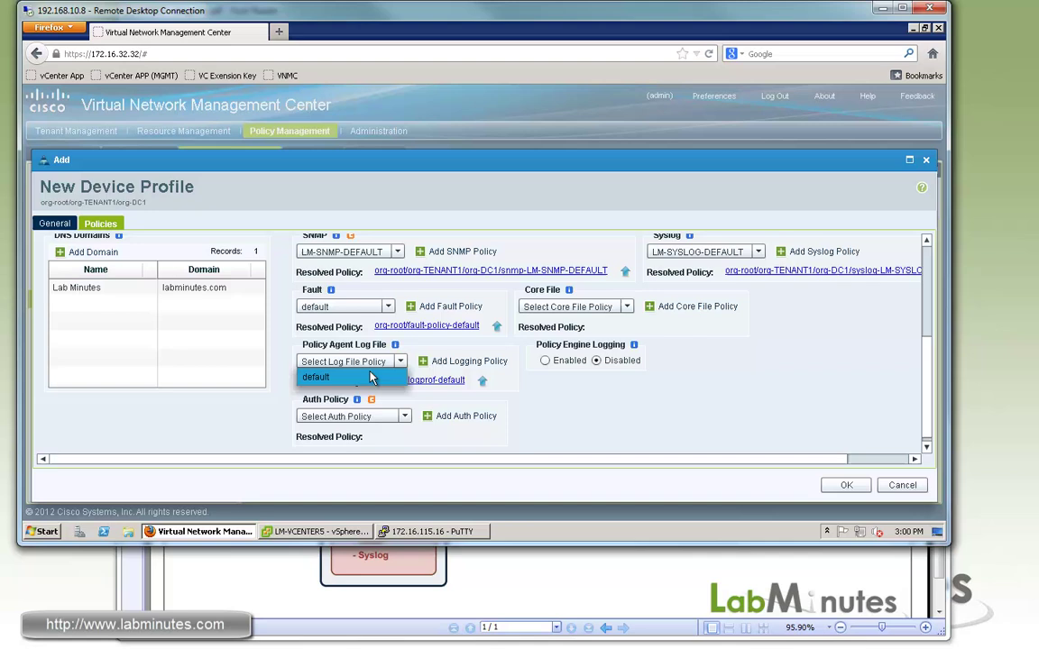
pyautogui.click(339, 379)
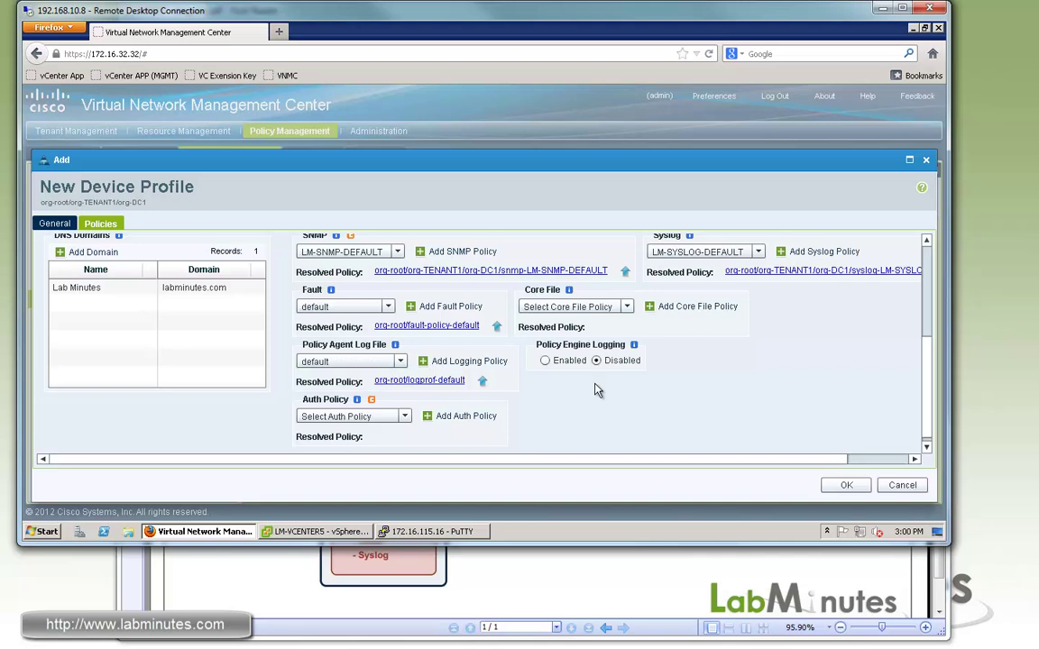
pyautogui.click(404, 416)
pyautogui.click(408, 415)
pyautogui.click(846, 485)
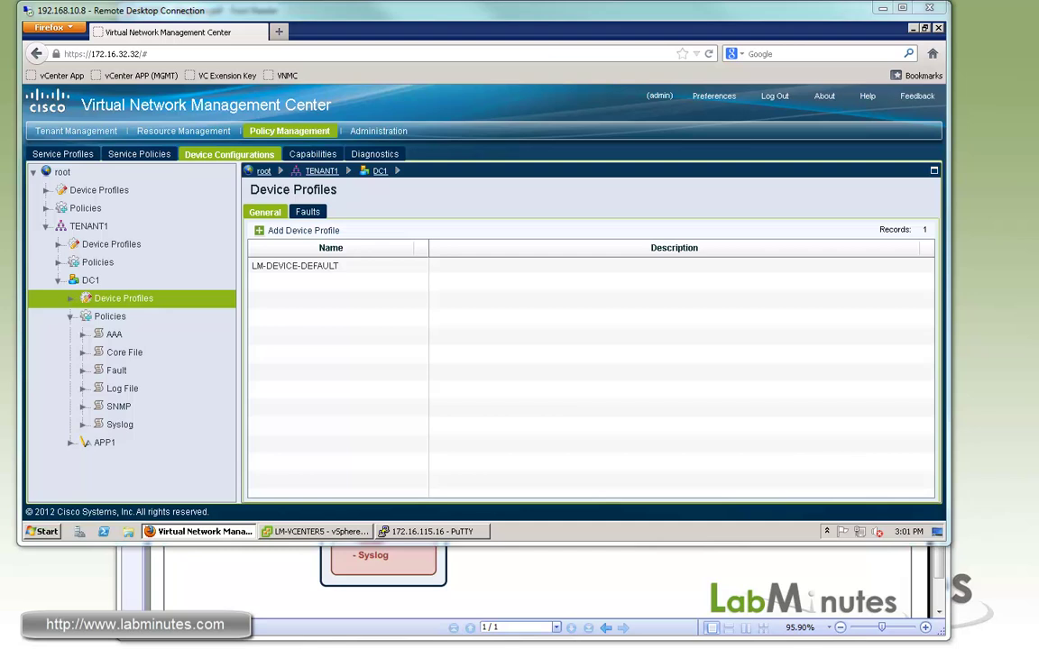
pyautogui.click(577, 577)
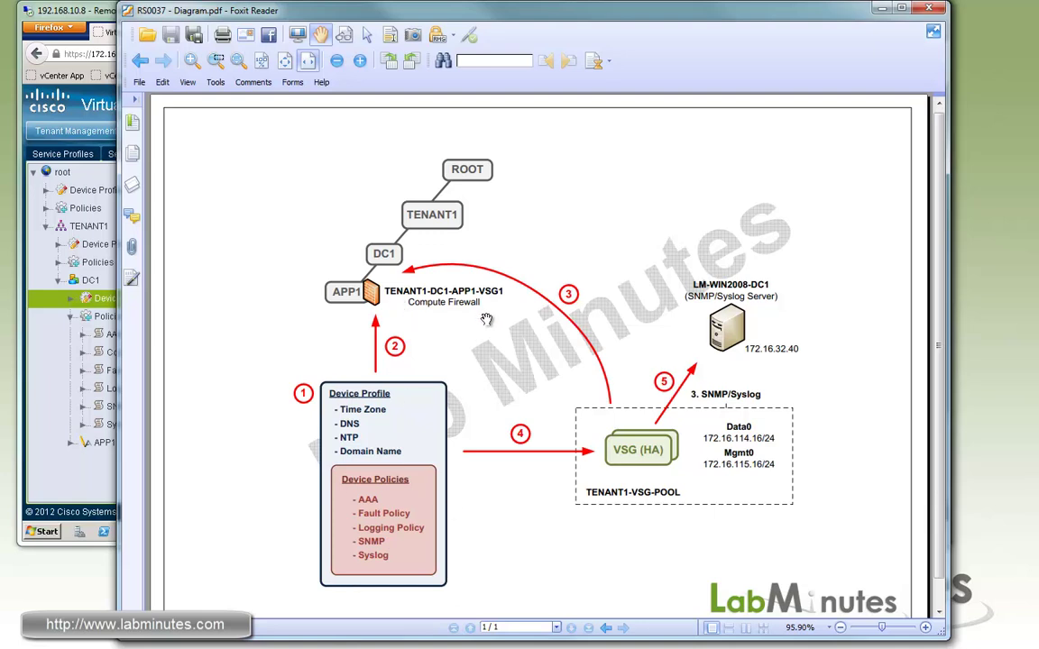
pyautogui.scroll(-1, 442, 289)
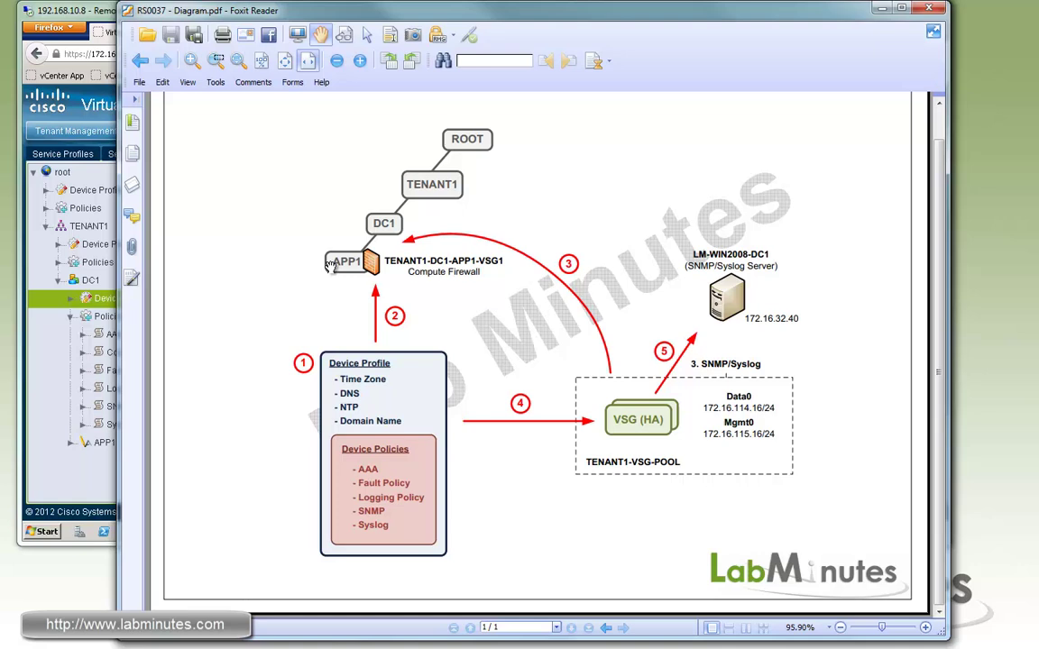
# Step: Show the Compute Firewalls under TENANT1 > DC1 > APP1 in Resource Management's Managed Resources
pyautogui.click(90, 473)
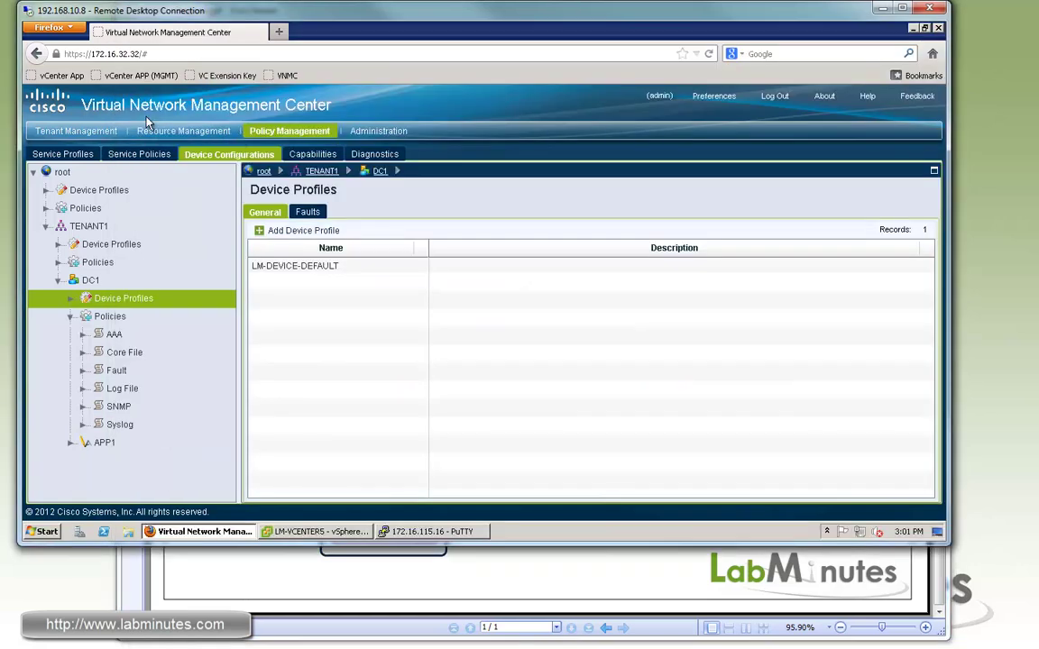
pyautogui.click(178, 136)
pyautogui.click(72, 154)
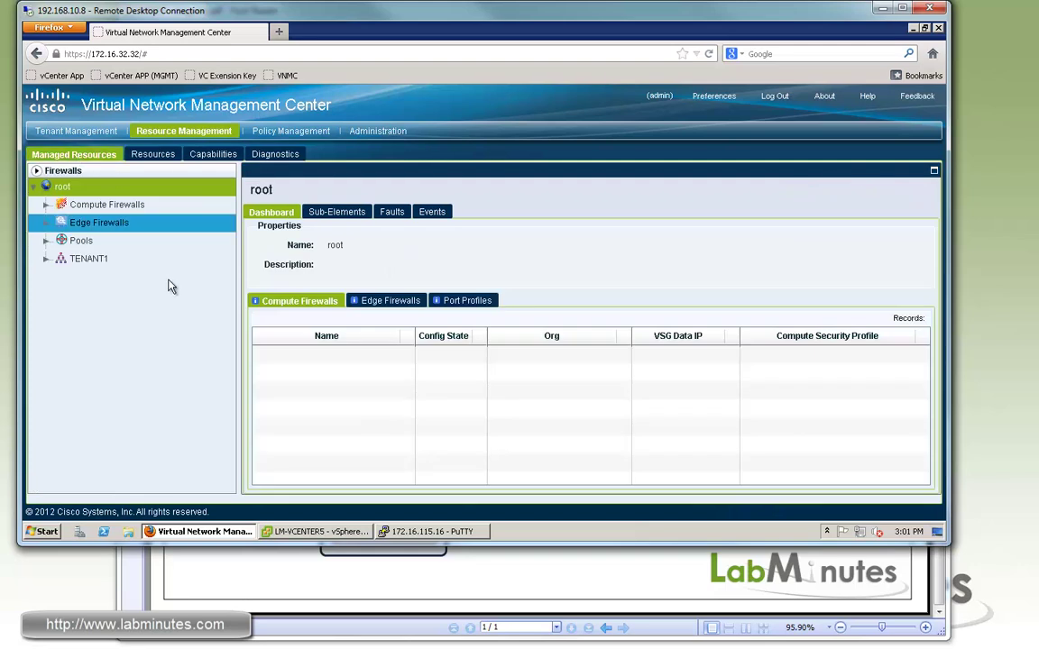
pyautogui.click(46, 259)
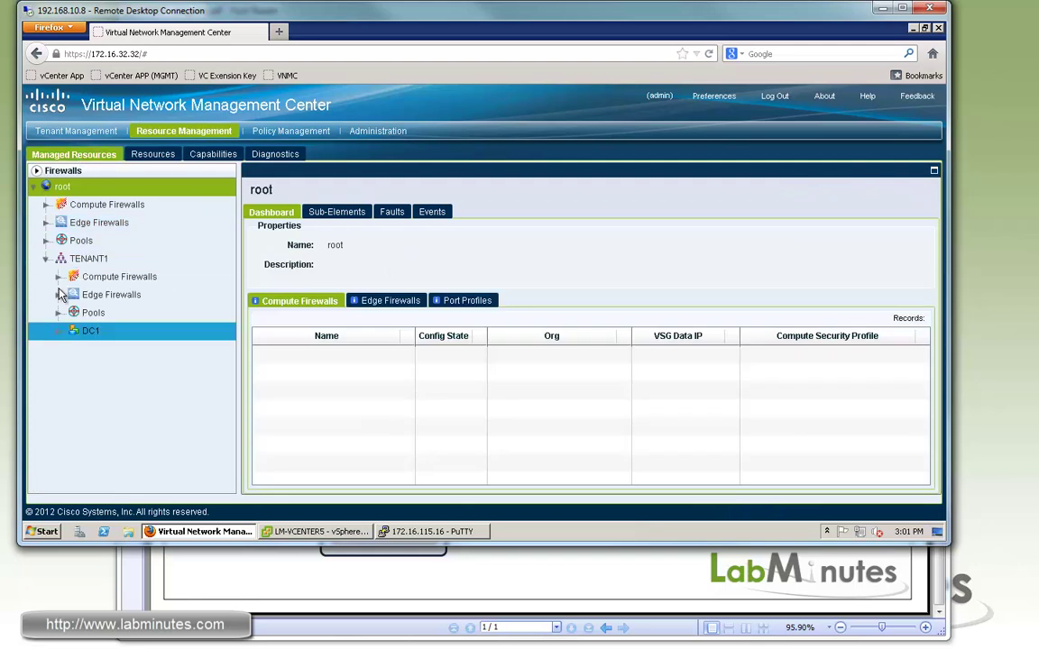
pyautogui.click(58, 331)
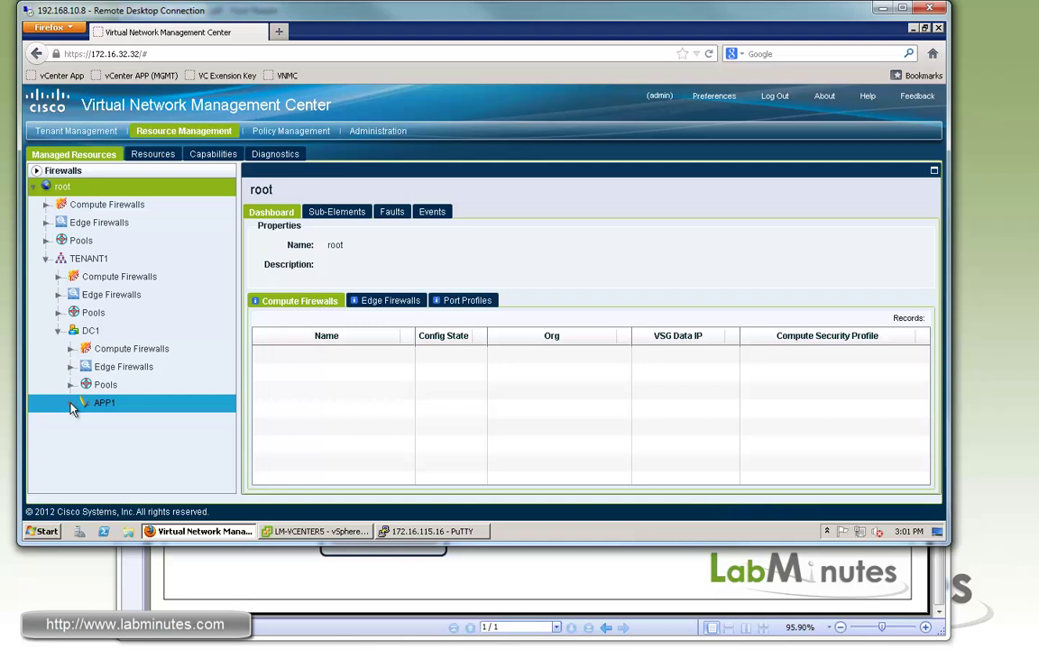
pyautogui.click(105, 404)
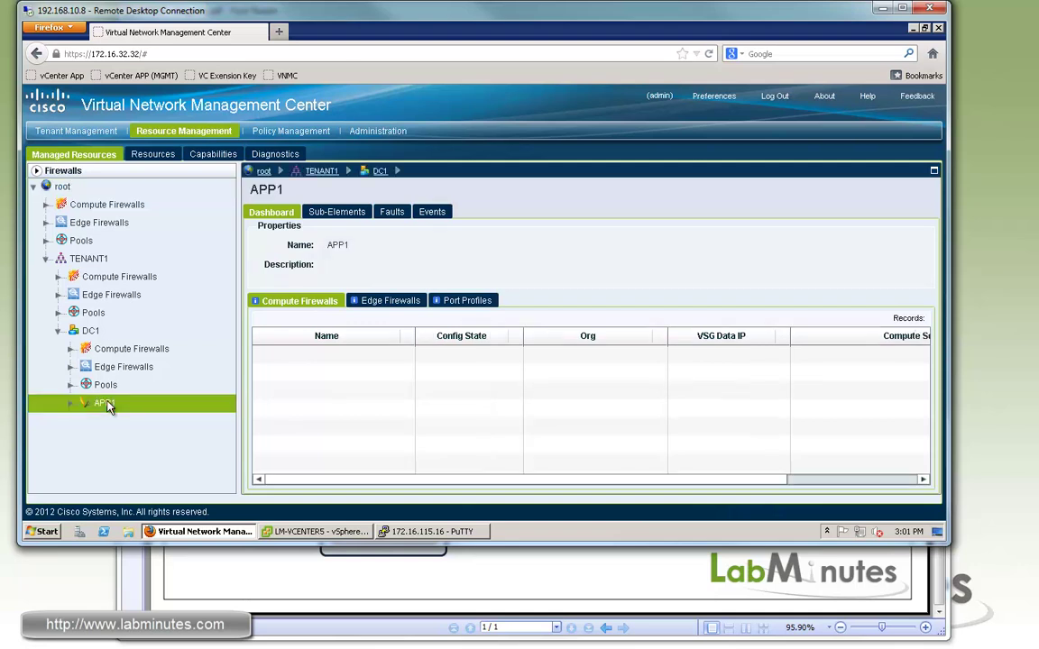
pyautogui.click(73, 405)
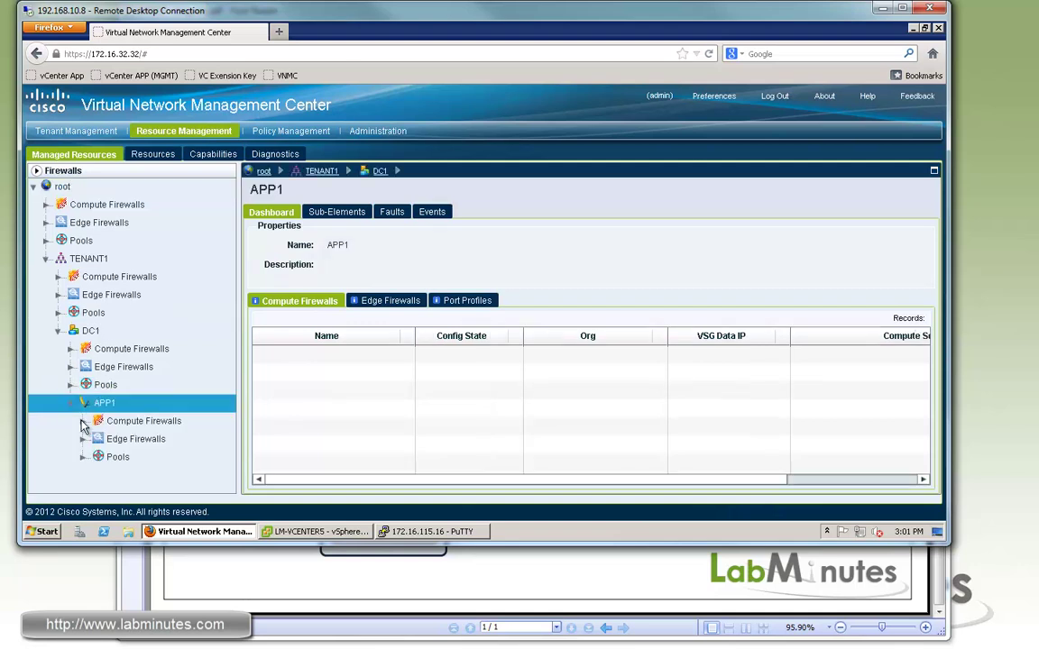
pyautogui.click(126, 422)
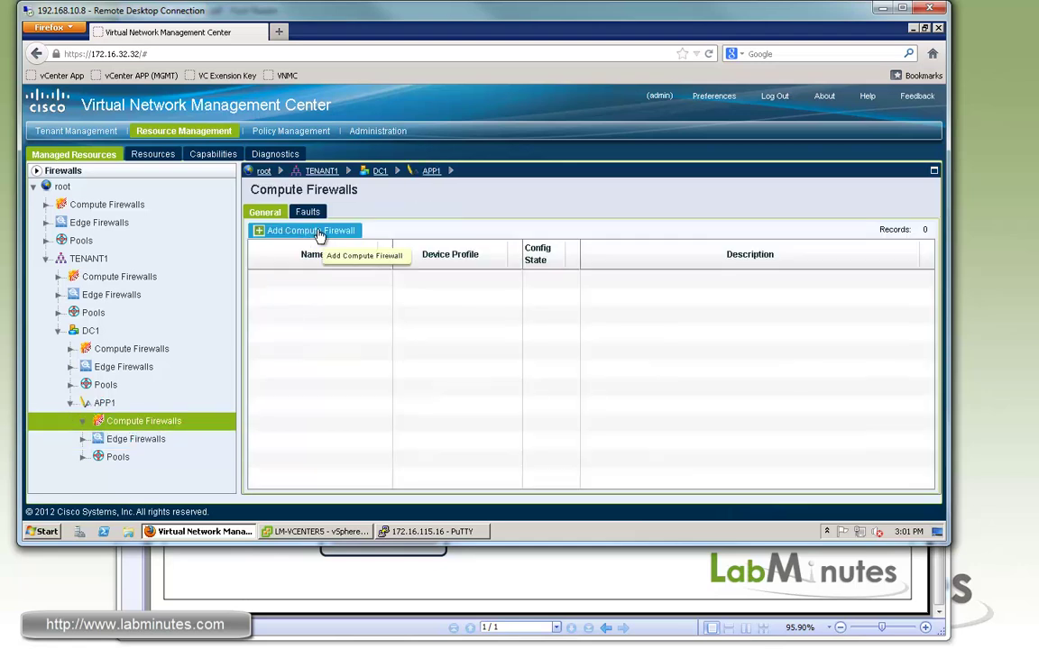
# Step: Add compute firewall TENANT1-DC1-APP1-VSG1 with device profile LM-DEVICE-DEFAULT
pyautogui.click(307, 233)
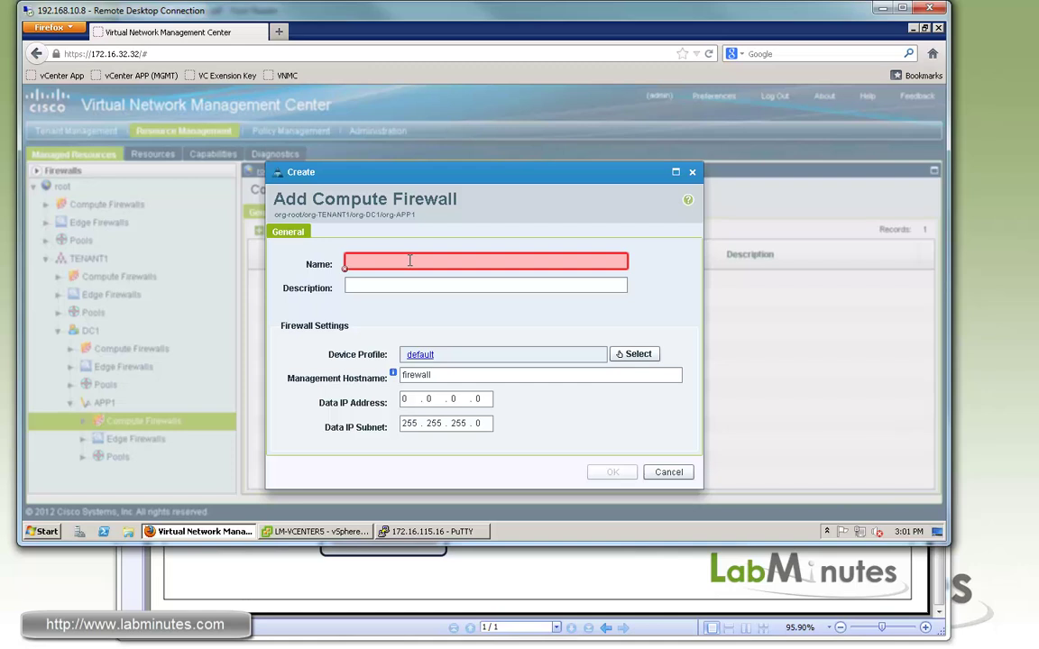
pyautogui.write('TENANT1-DC1-APP1-VSG')
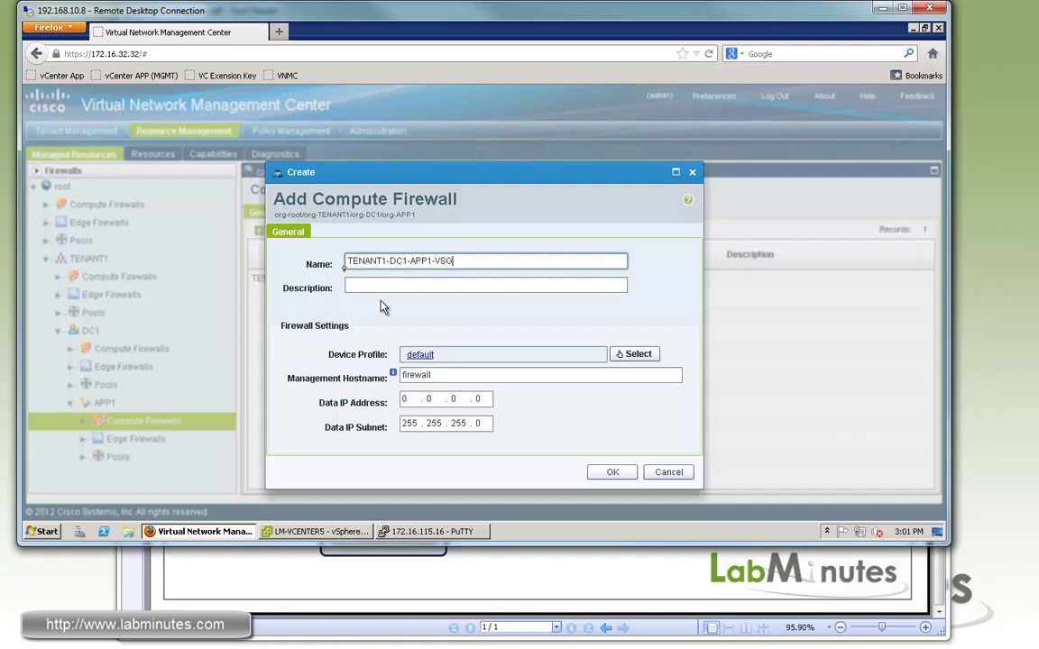
pyautogui.write('1')
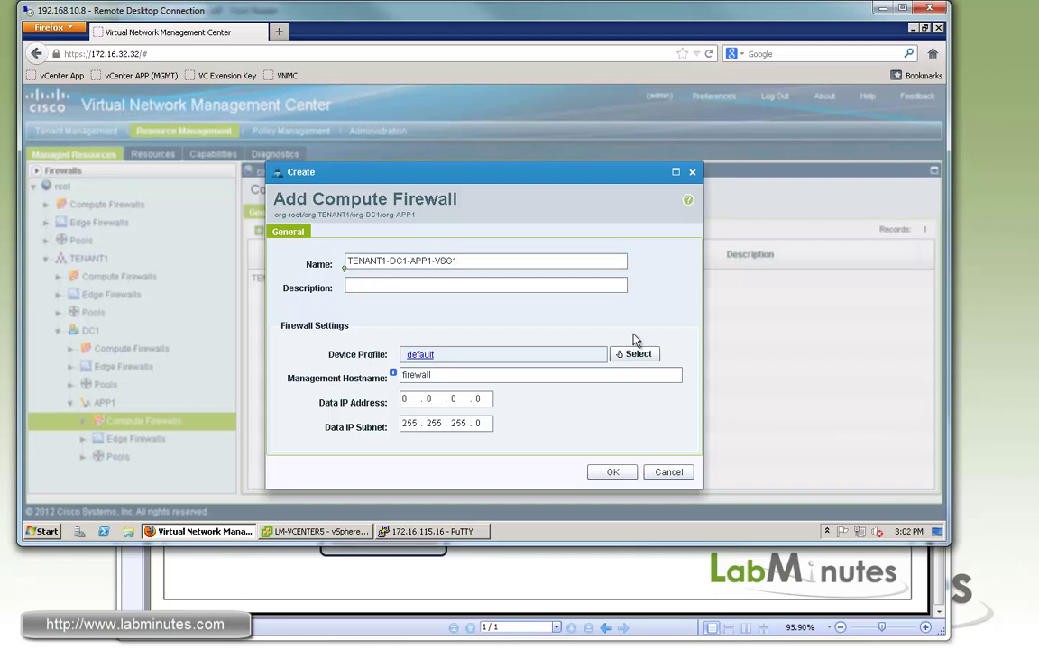
pyautogui.click(634, 354)
pyautogui.click(348, 262)
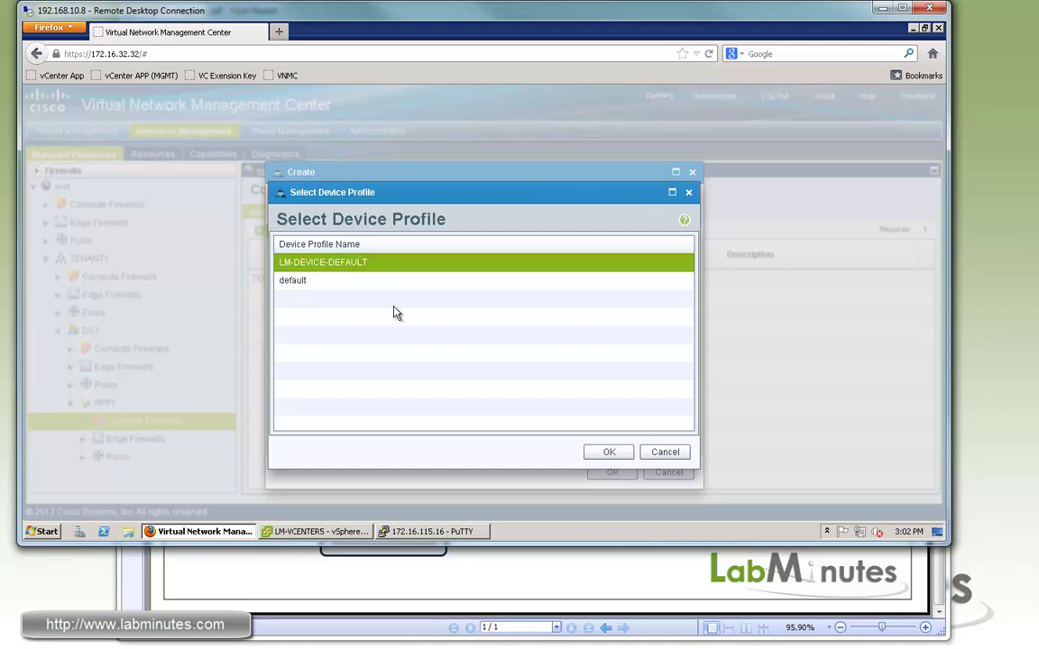
pyautogui.click(607, 451)
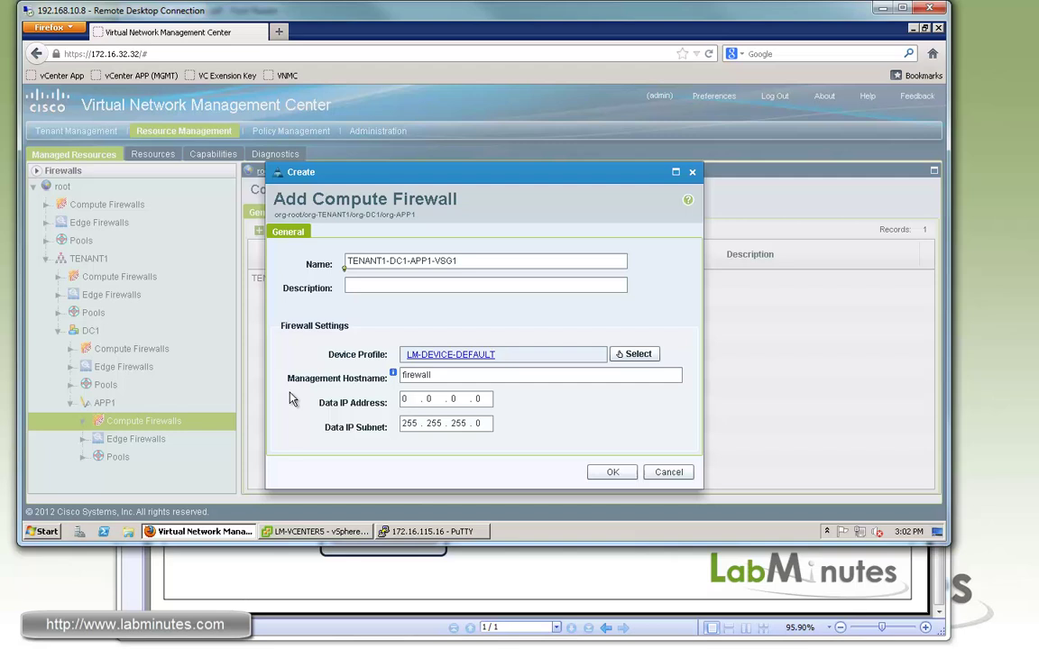
# Step: Set the management hostname to match the firewall name and correct the data IP address
pyautogui.doubleClick(445, 375)
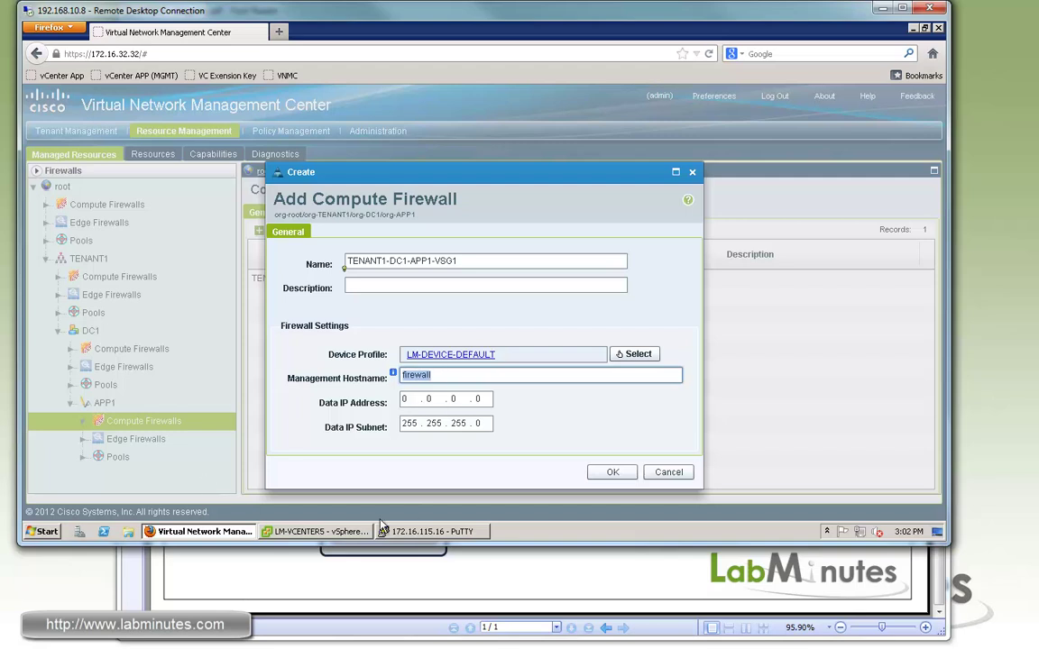
pyautogui.click(442, 534)
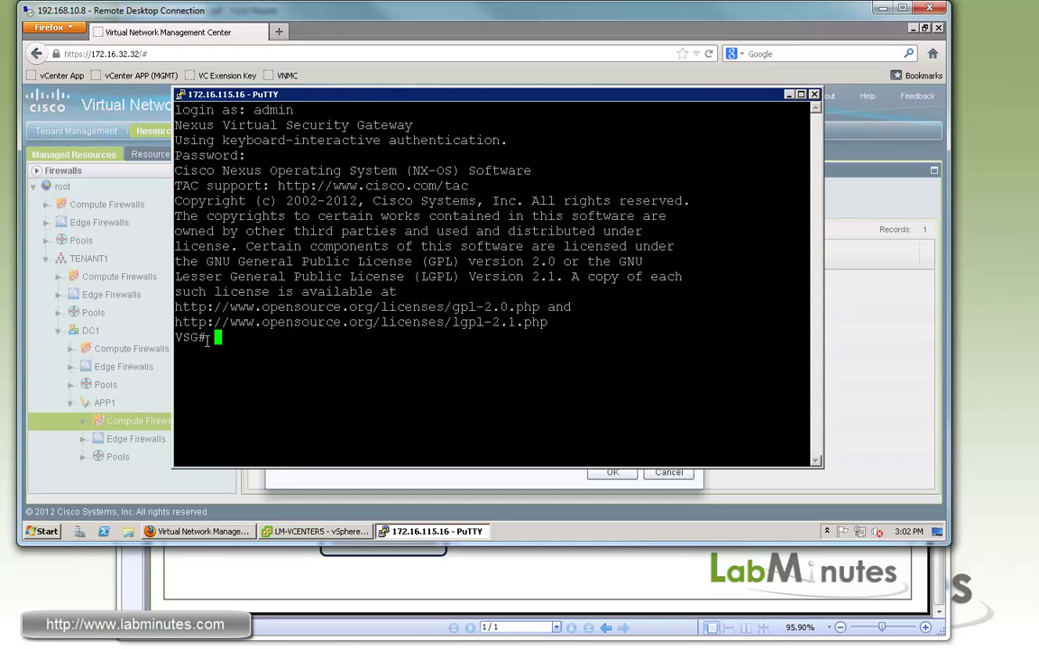
pyautogui.click(431, 38)
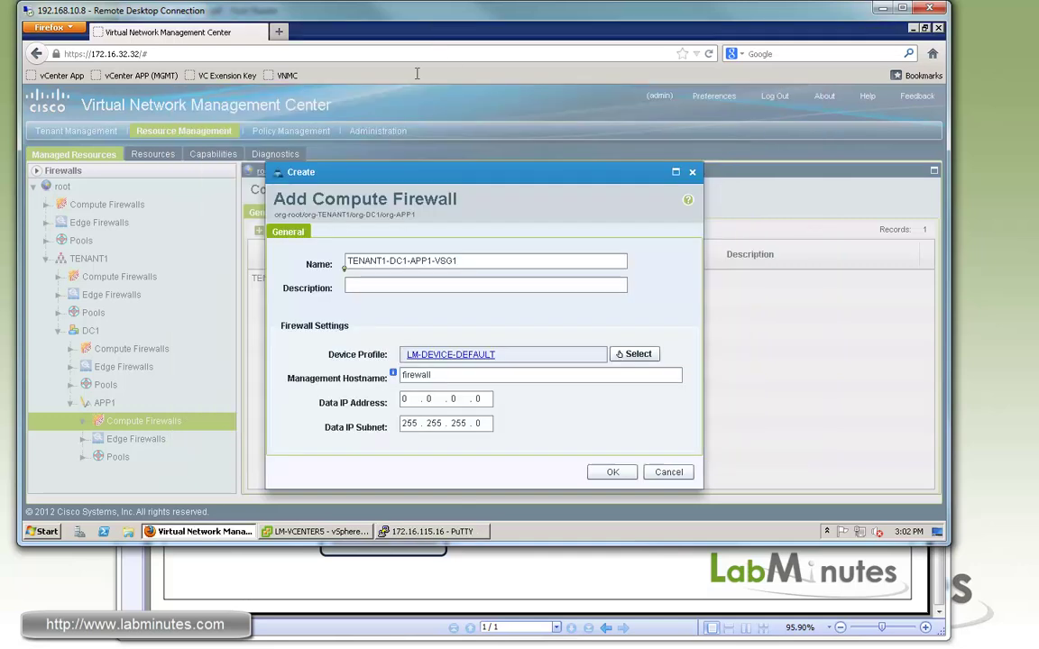
pyautogui.moveTo(454, 377); pyautogui.dragTo(385, 376)
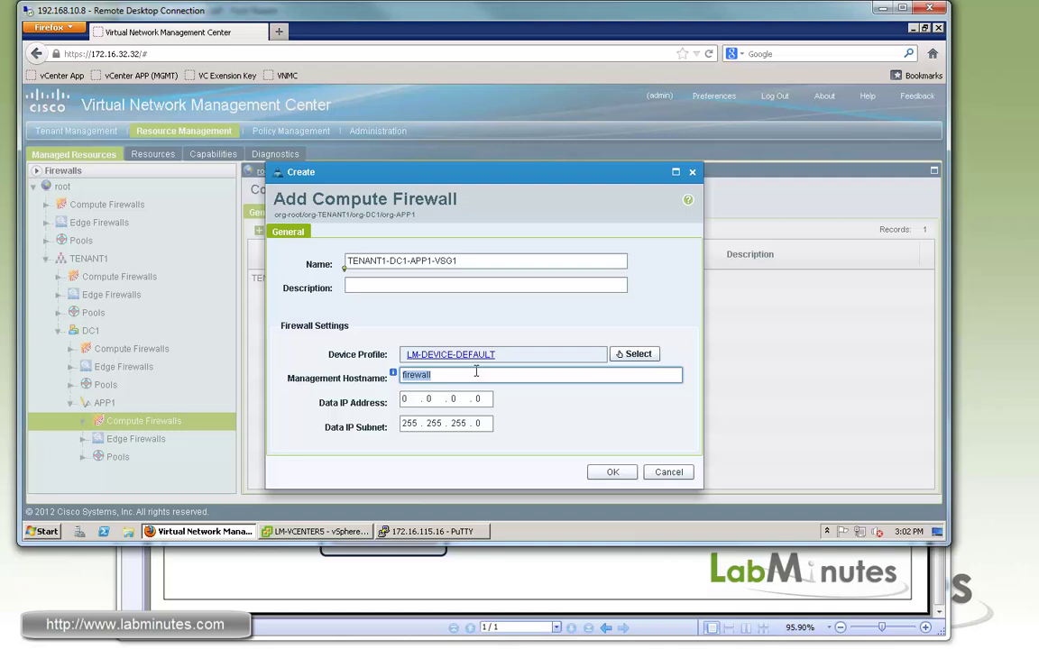
pyautogui.write('TENANT1-DC1-APP1')
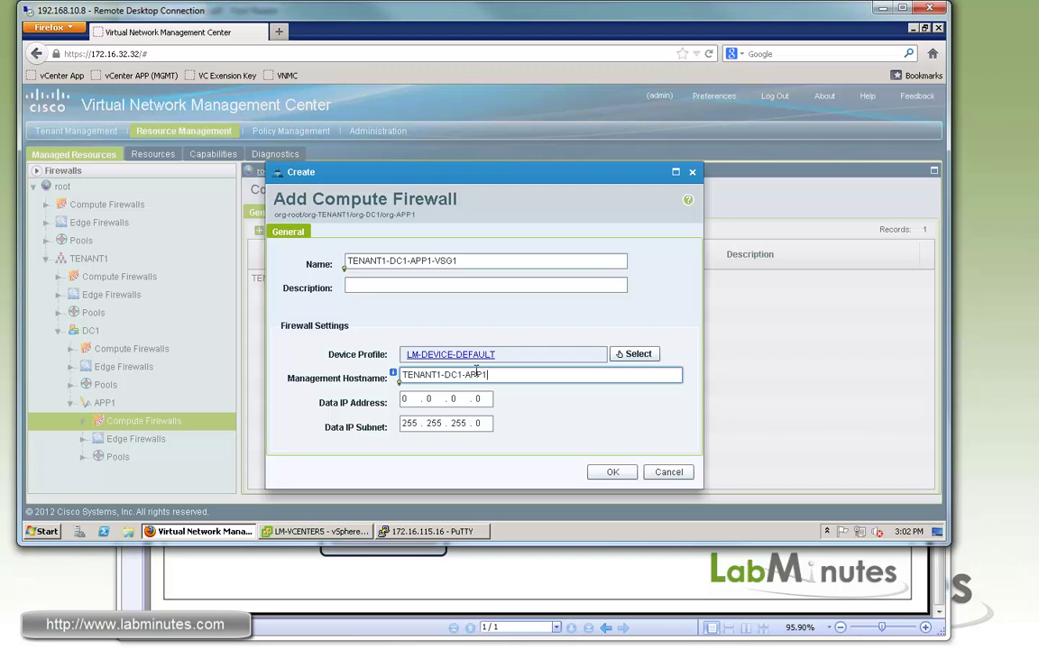
pyautogui.write('VSG1')
pyautogui.click(403, 400)
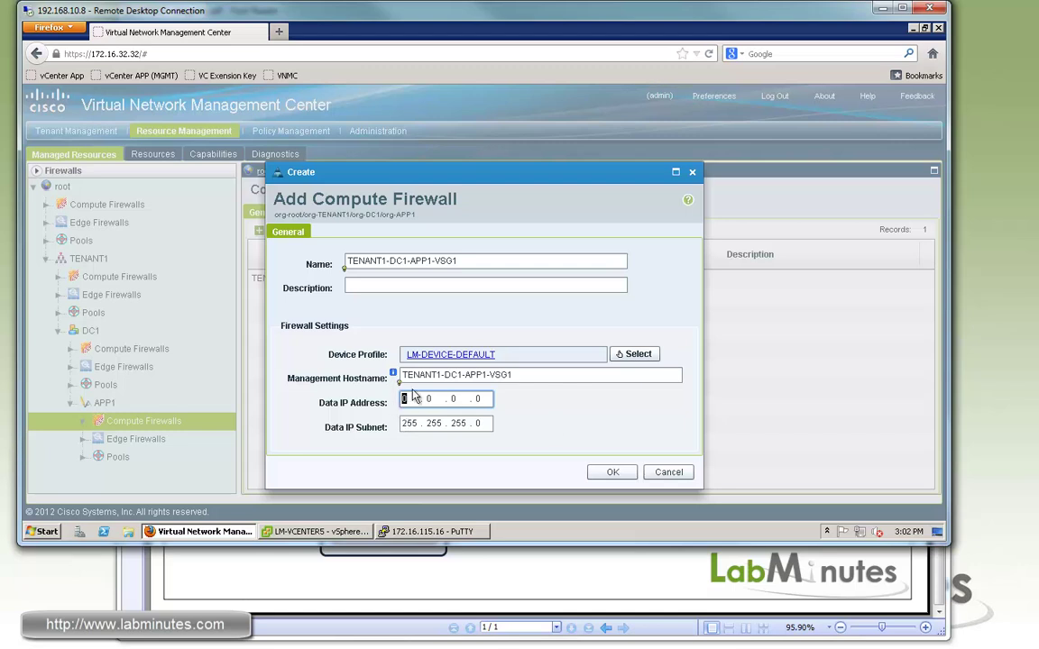
pyautogui.click(411, 398)
pyautogui.click(400, 399)
pyautogui.write('172')
# Step: Create the firewall and select TENANT1-DC1-APP1-VSG1 in the name-sorted list
pyautogui.click(612, 473)
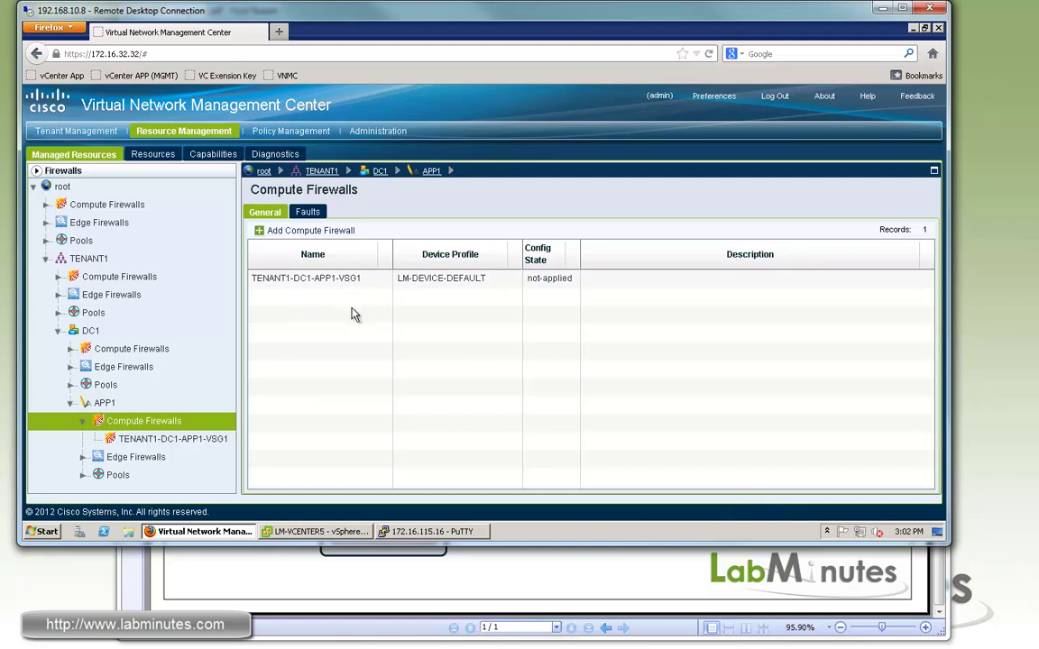
pyautogui.click(312, 254)
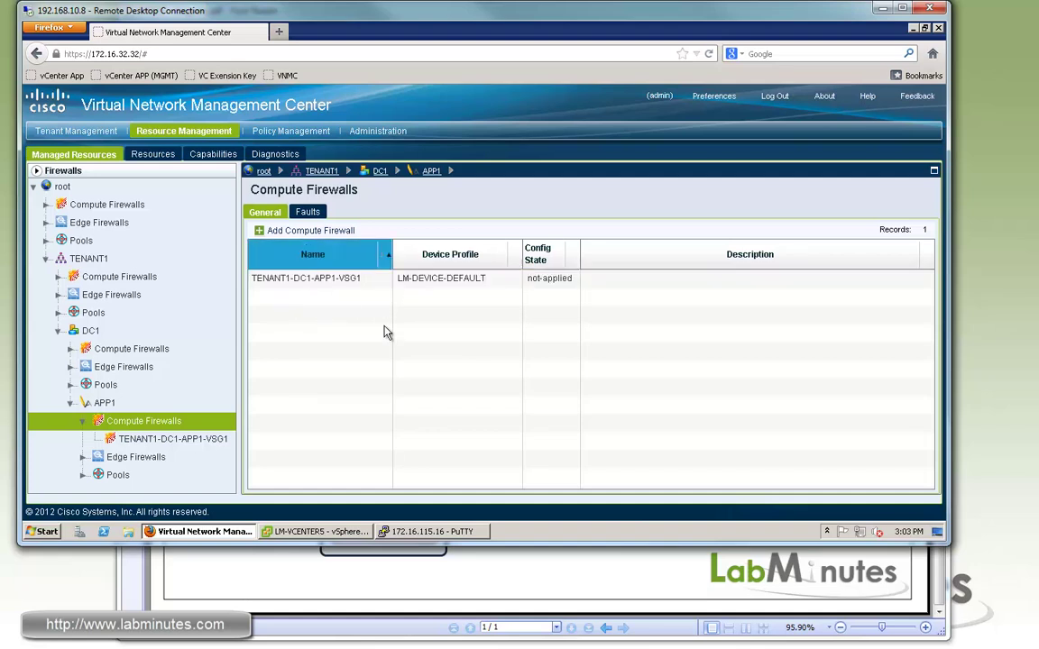
pyautogui.click(565, 281)
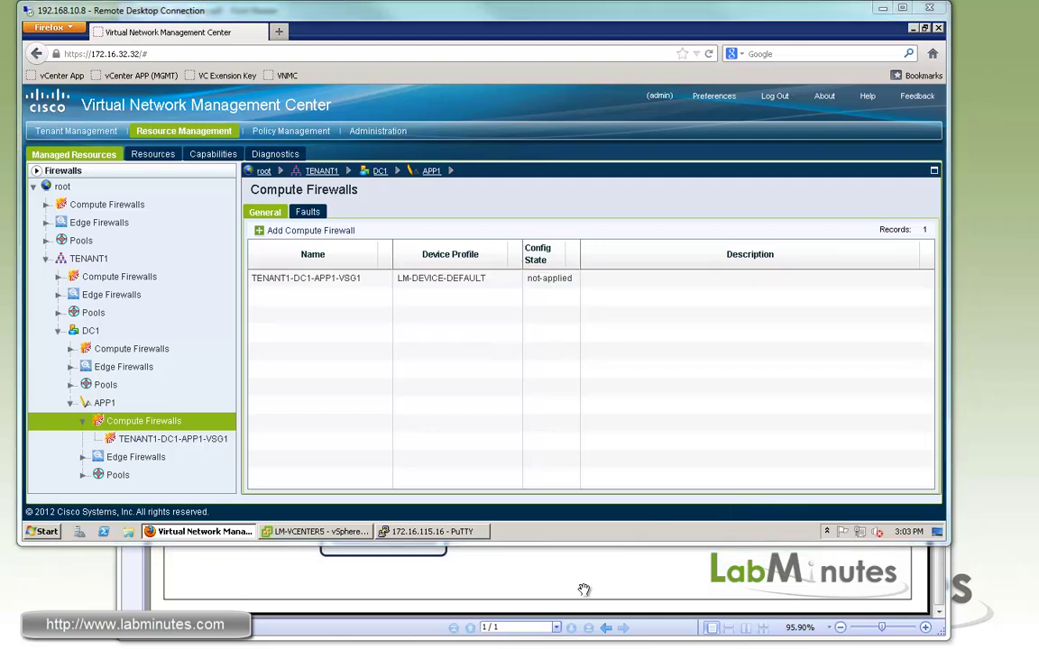
pyautogui.hotkey('alt', 'Tab')
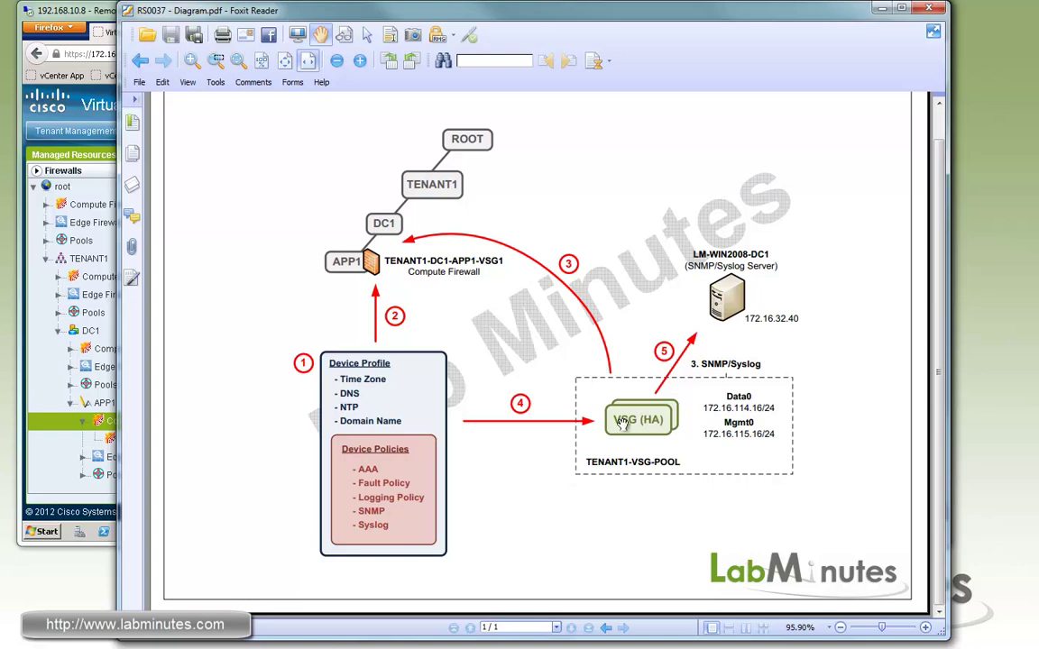
pyautogui.hotkey('alt', 'Tab')
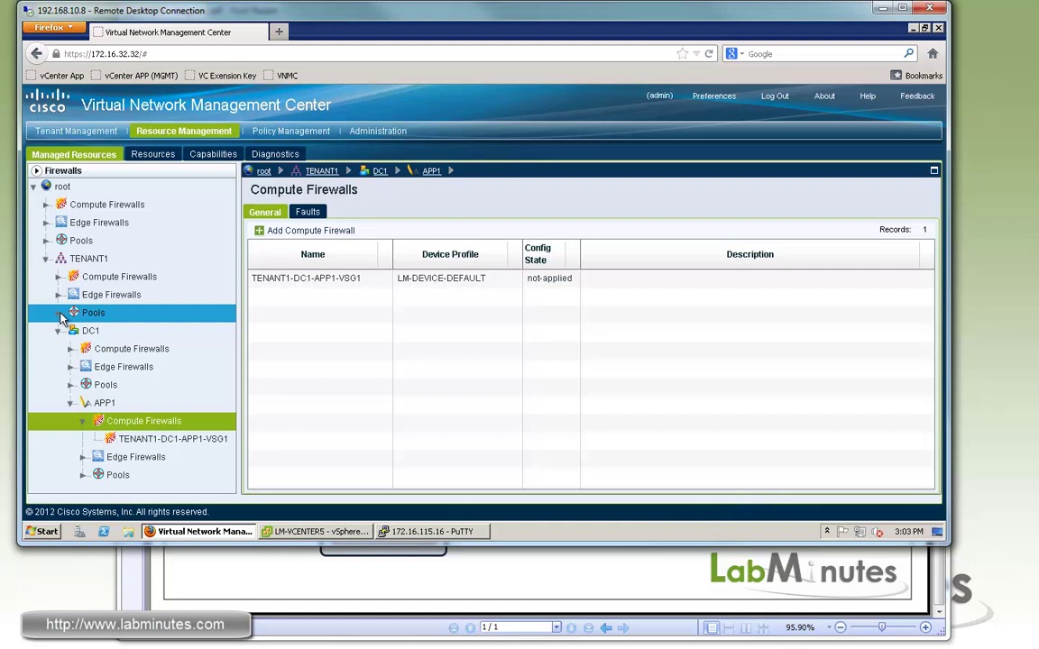
# Step: Add pool TENANT1-VSG-POOL under TENANT1's Pools with the VSG at 172.16.115.16 assigned as member
pyautogui.click(107, 316)
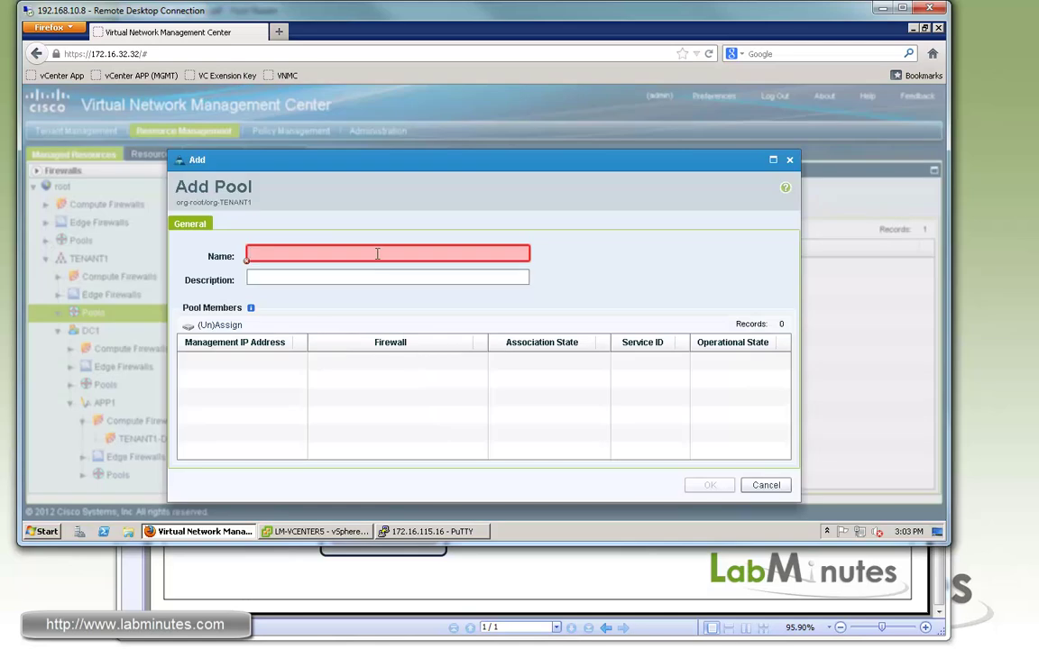
pyautogui.moveTo(377, 254)
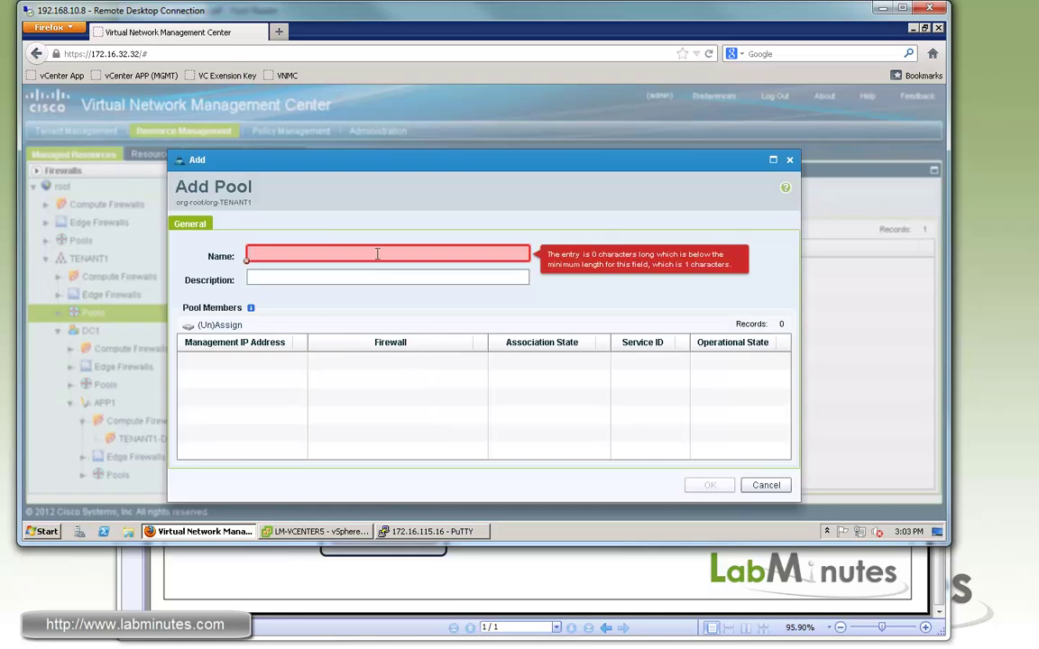
pyautogui.write('TENANT1-VSG-')
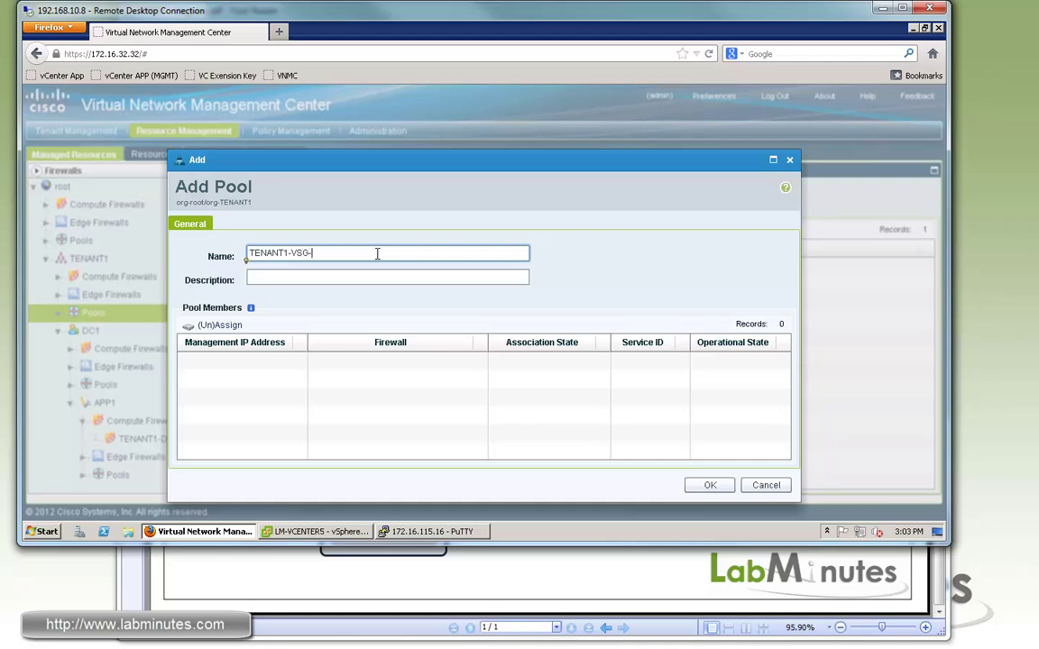
pyautogui.write('POOL')
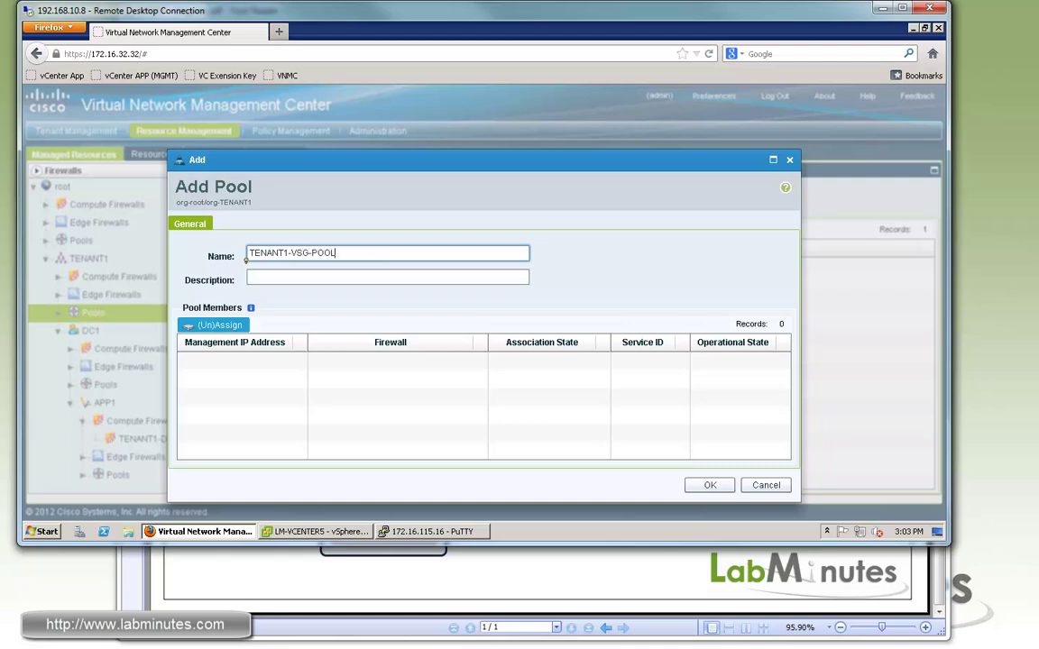
pyautogui.click(230, 327)
pyautogui.click(290, 289)
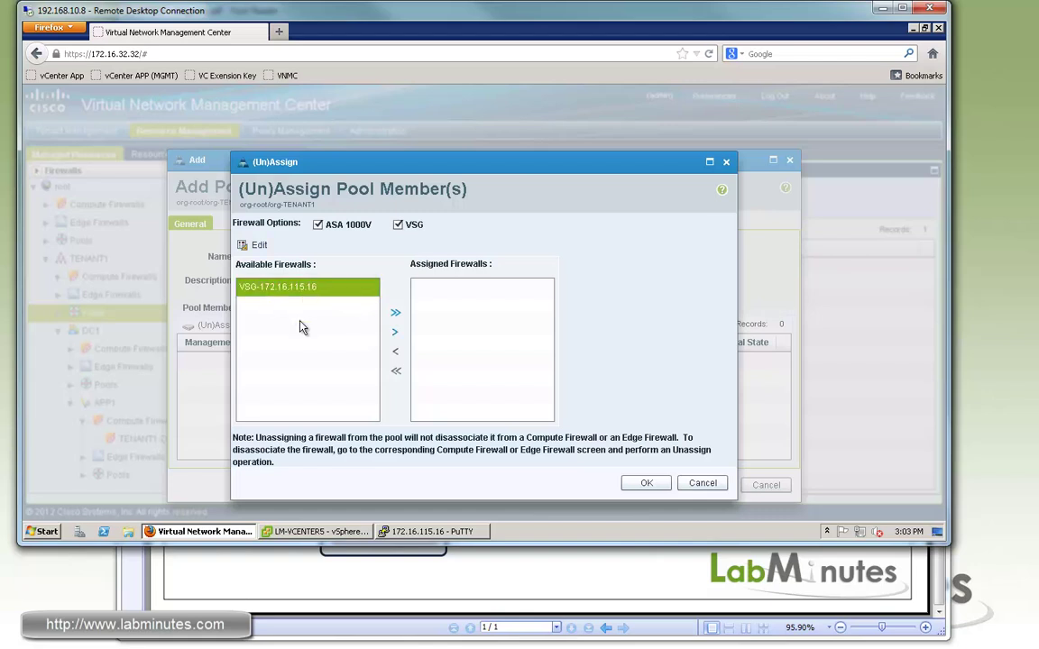
pyautogui.click(394, 332)
pyautogui.click(648, 483)
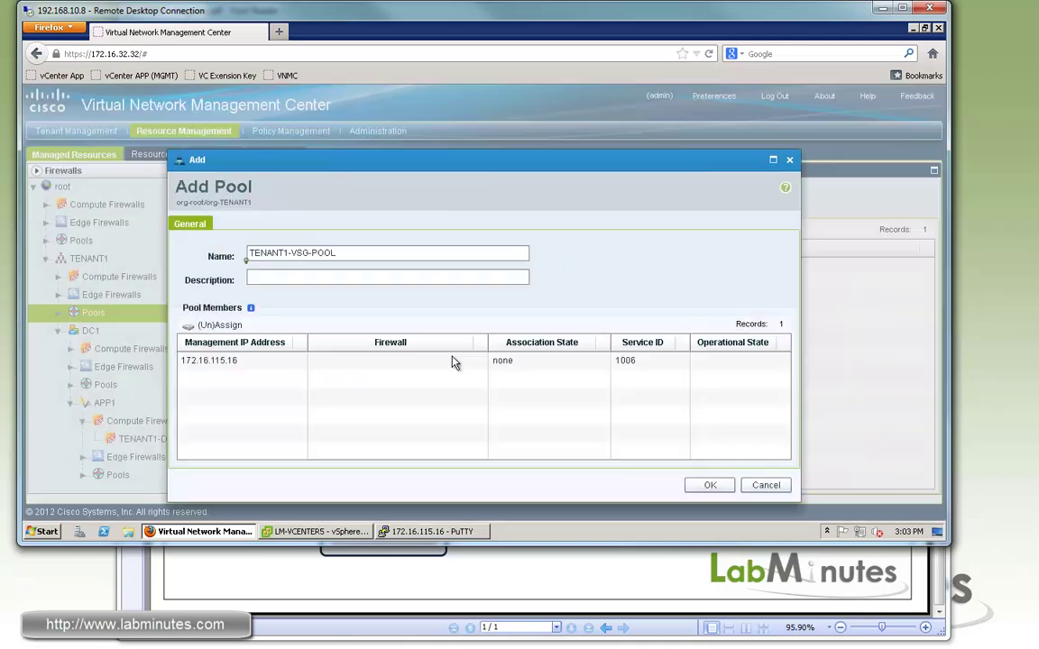
pyautogui.click(709, 485)
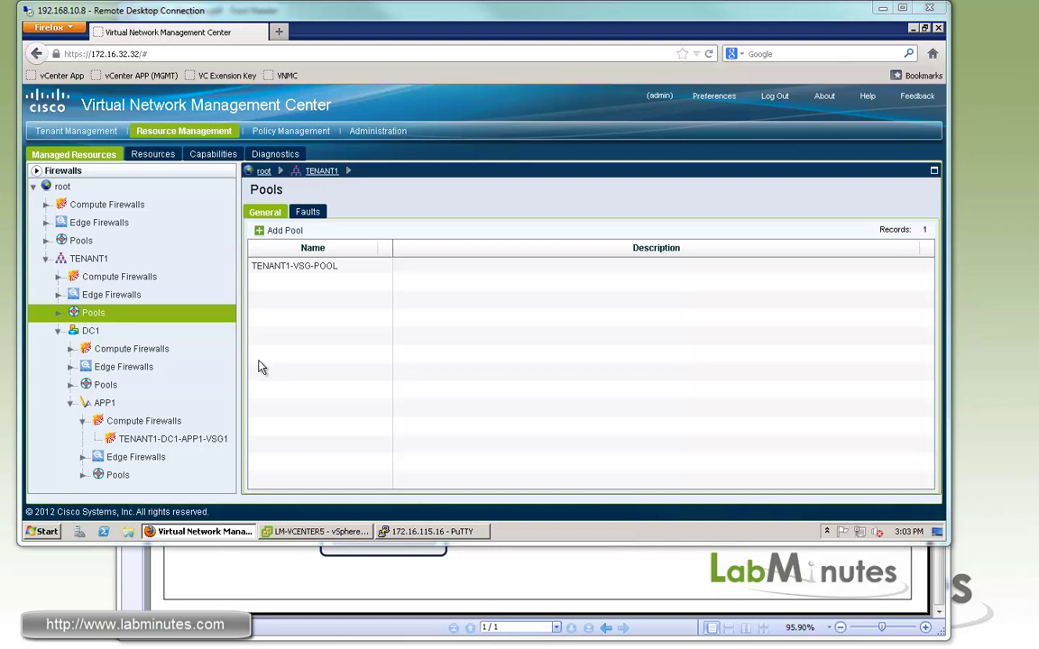
# Step: Open TENANT1-DC1-APP1-VSG1's properties and back out of Assign VSG without choosing one
pyautogui.click(164, 440)
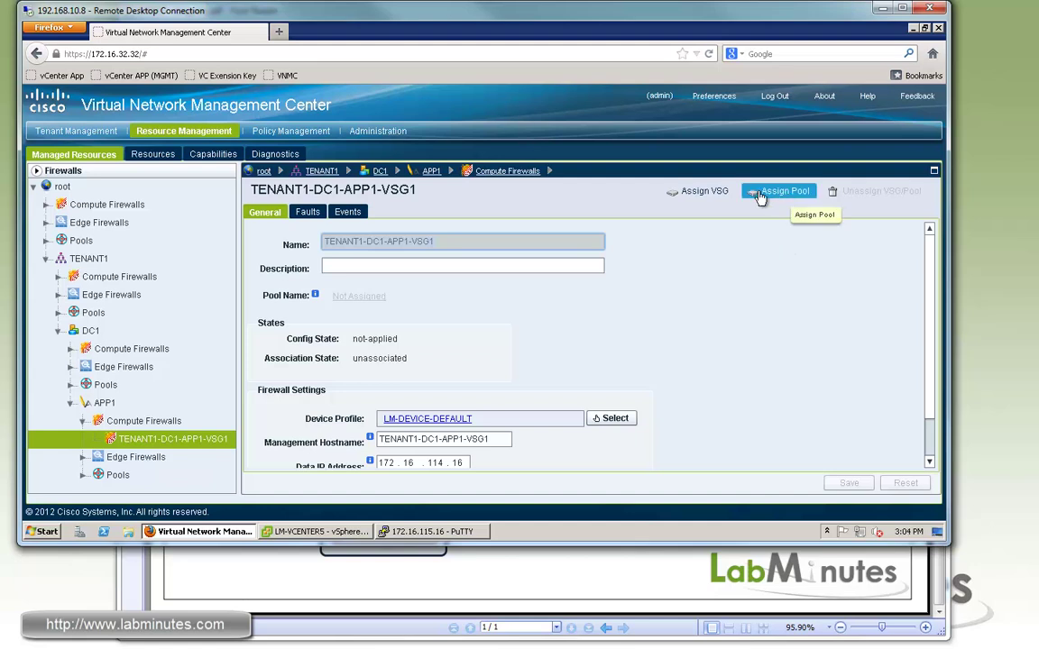
pyautogui.click(700, 199)
pyautogui.click(481, 269)
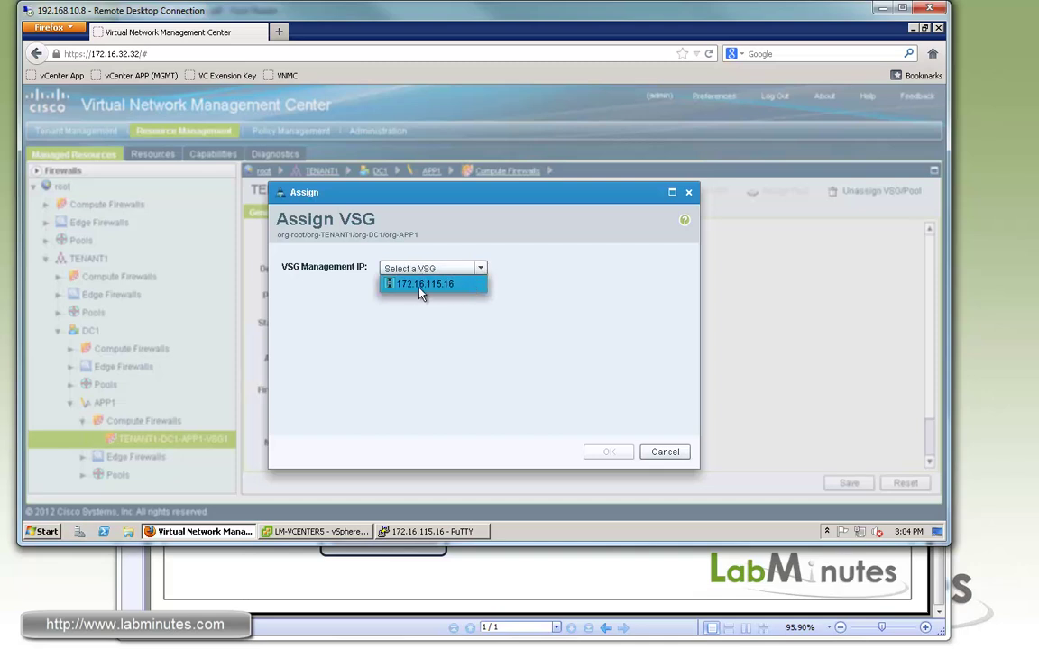
pyautogui.click(566, 329)
pyautogui.click(664, 453)
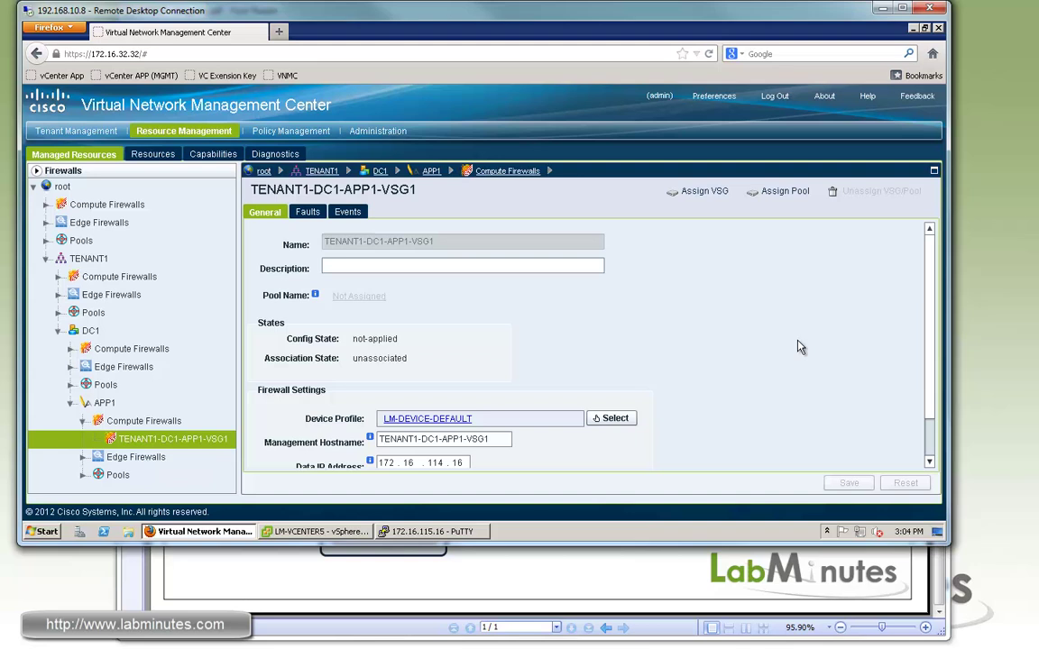
# Step: Assign TENANT1-VSG-POOL as the firewall's pool
pyautogui.click(785, 192)
pyautogui.click(384, 269)
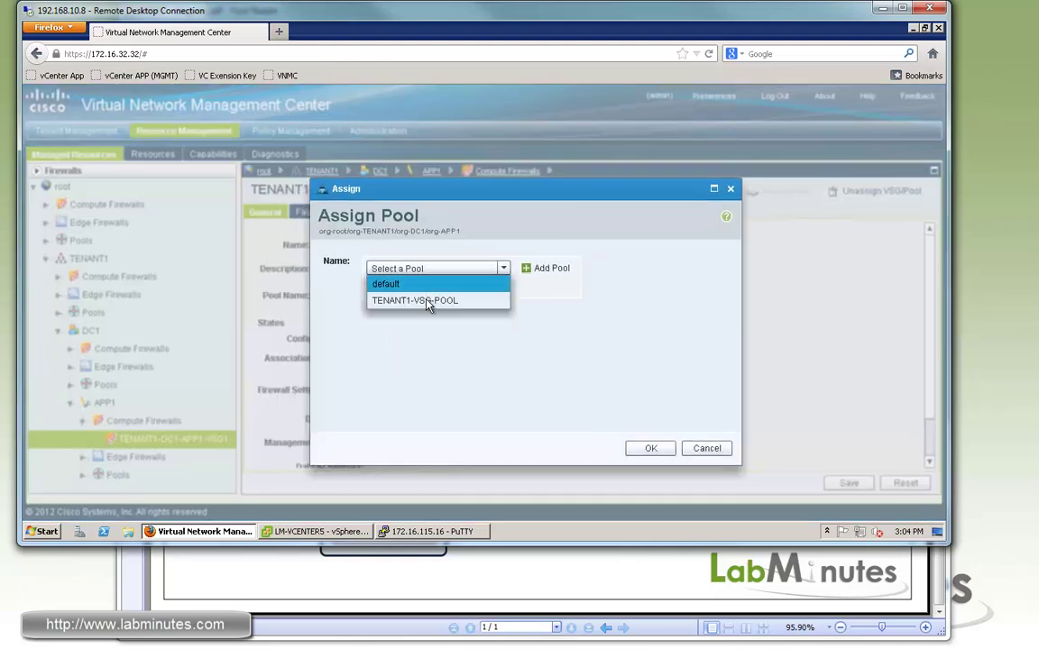
pyautogui.click(397, 301)
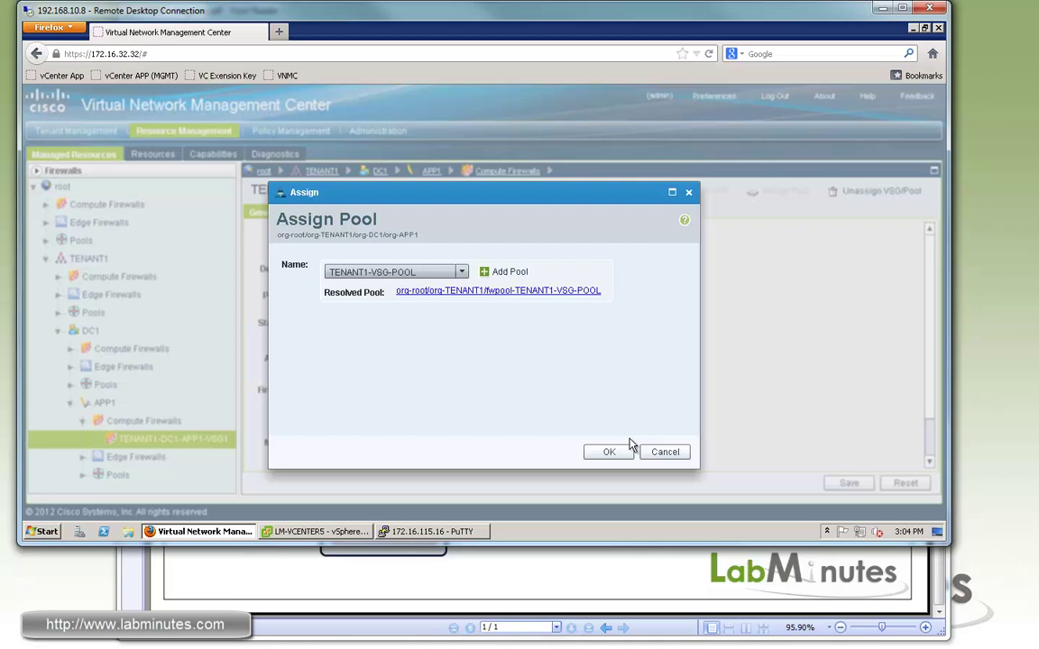
pyautogui.click(607, 453)
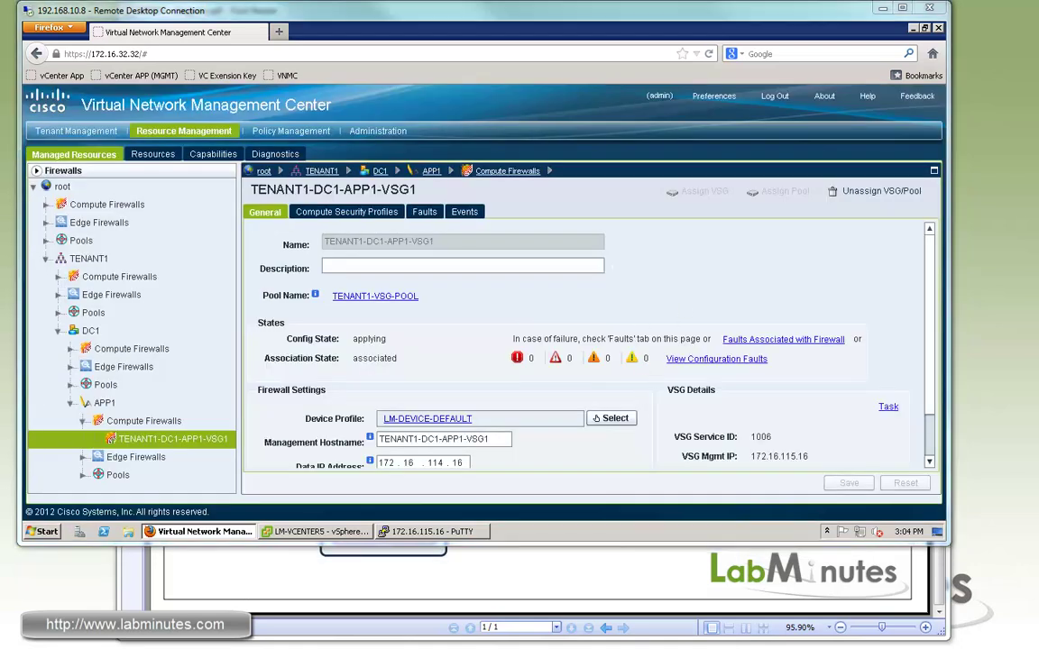
# Step: Glance at the VSG terminal, then highlight Config State applied and Association associated
pyautogui.click(435, 532)
pyautogui.moveTo(507, 102); pyautogui.dragTo(725, 121)
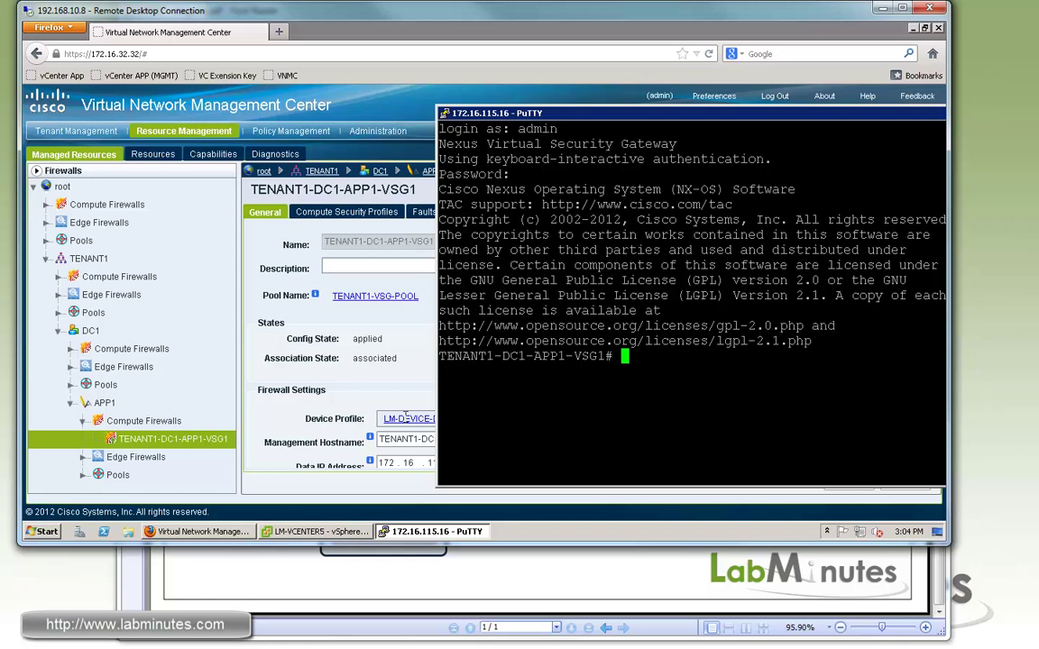
pyautogui.click(374, 345)
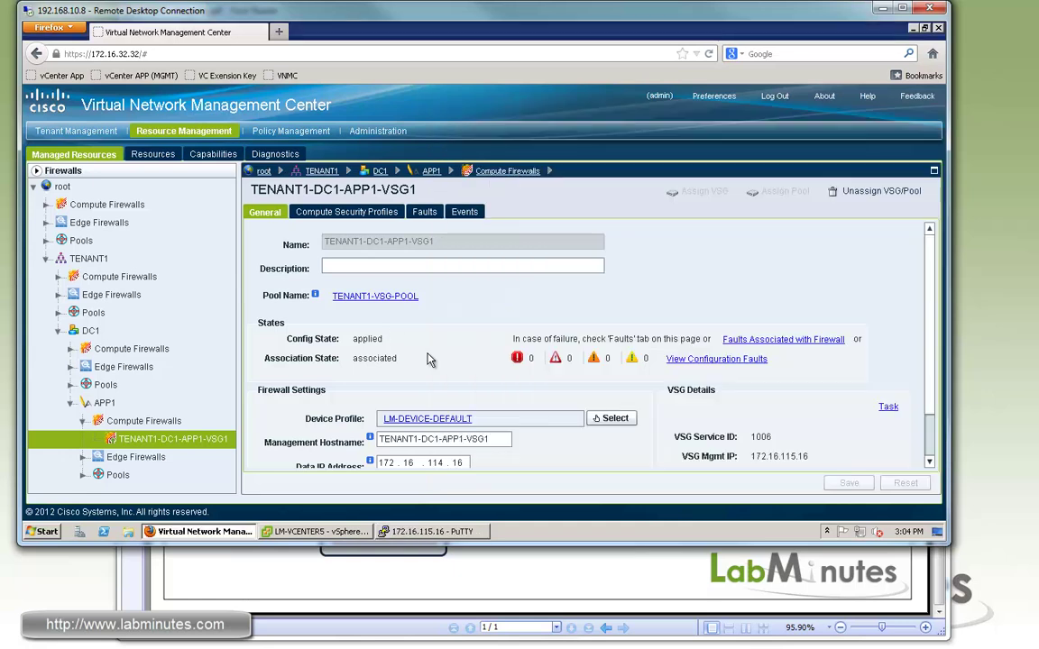
pyautogui.doubleClick(364, 339)
pyautogui.doubleClick(374, 358)
# Step: Review the VSG management IP, VSG association and Reachable Yes further down the General tab
pyautogui.scroll(-1, 871, 384)
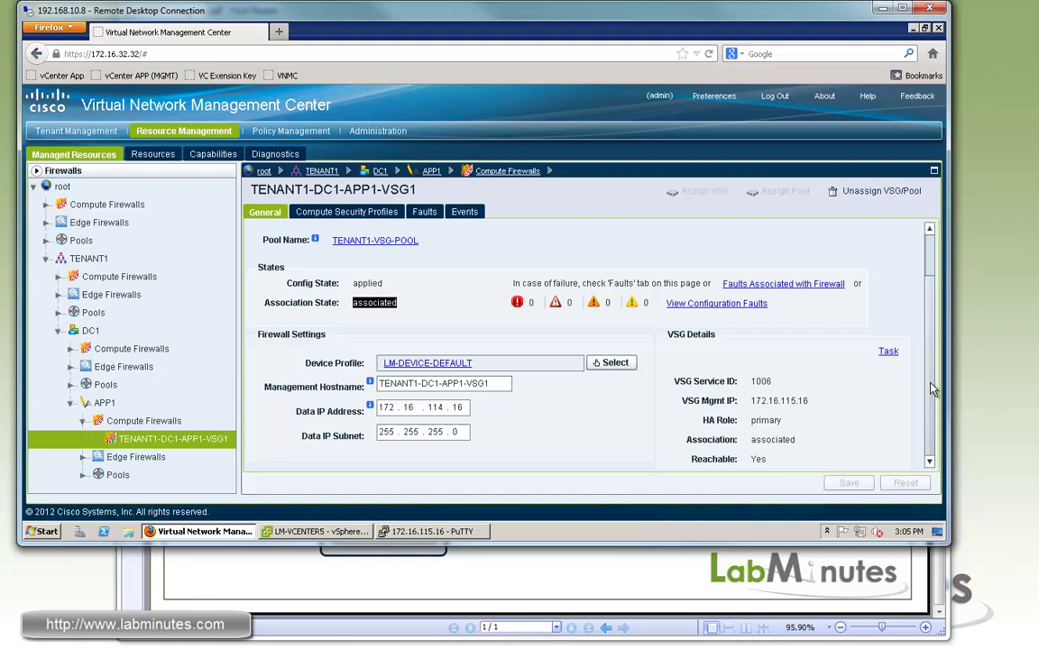
pyautogui.moveTo(808, 401); pyautogui.dragTo(774, 401)
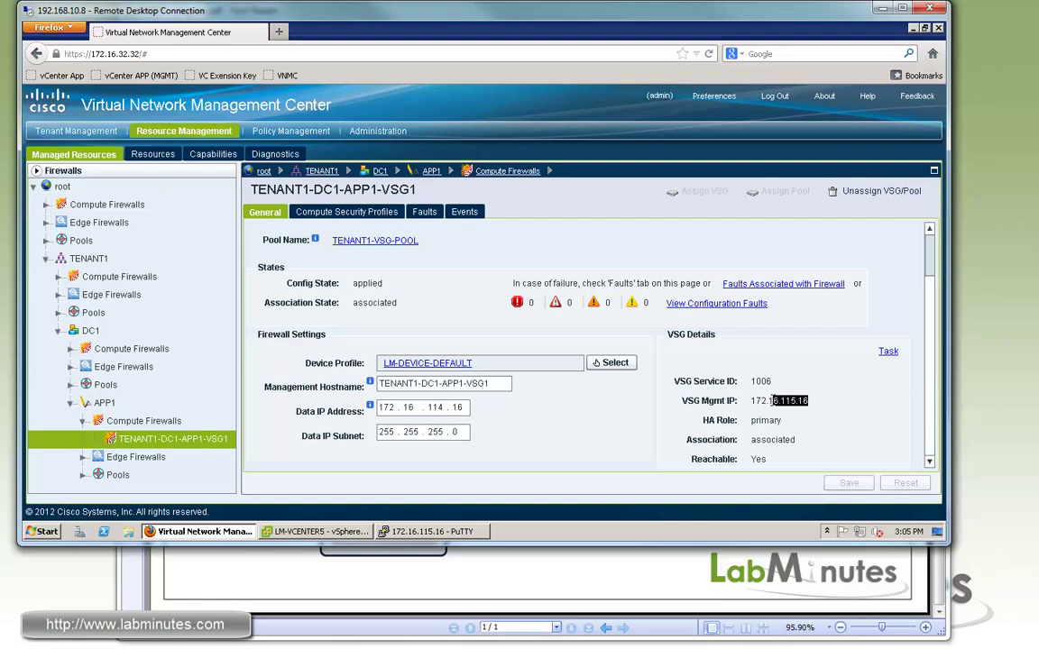
pyautogui.doubleClick(776, 440)
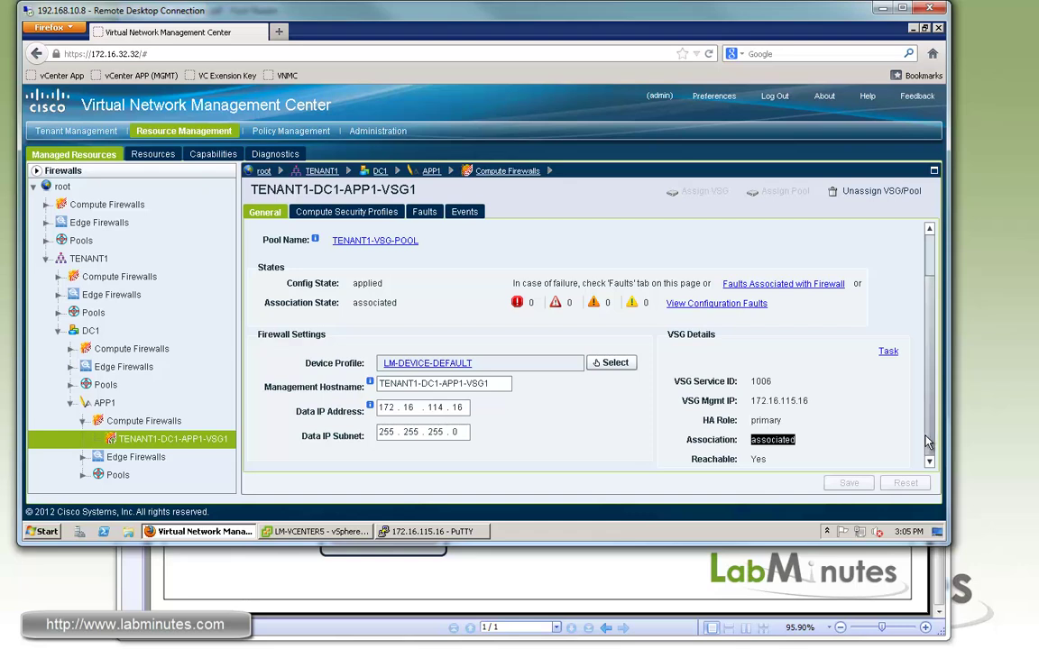
pyautogui.doubleClick(768, 460)
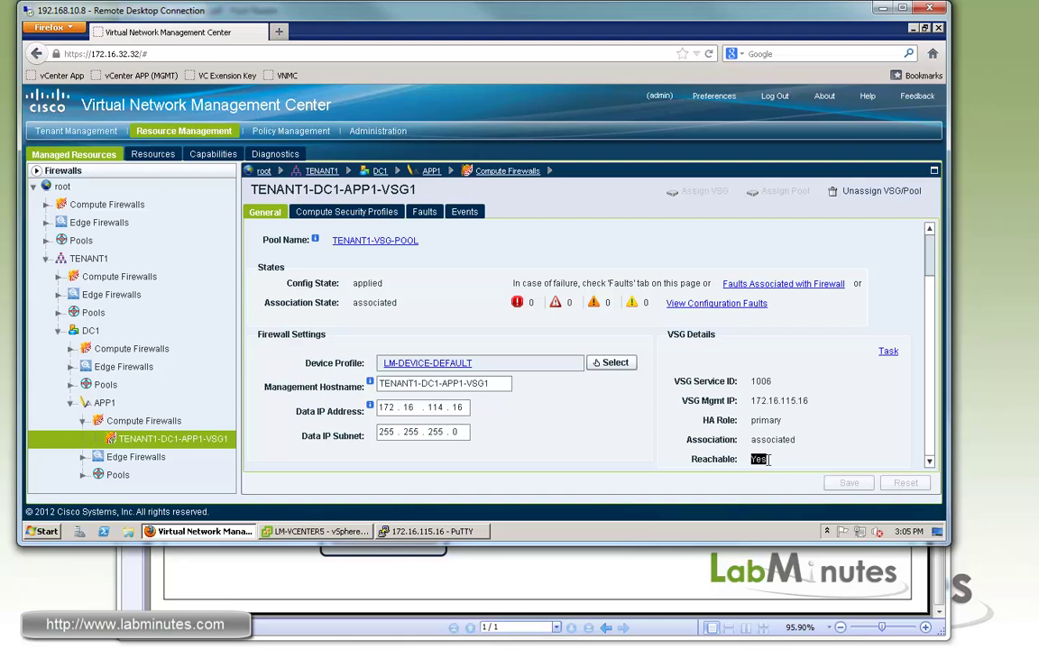
# Step: Open VSG 172.16.115.16 under Resources and check HA role primary and capability vm-fw
pyautogui.click(145, 157)
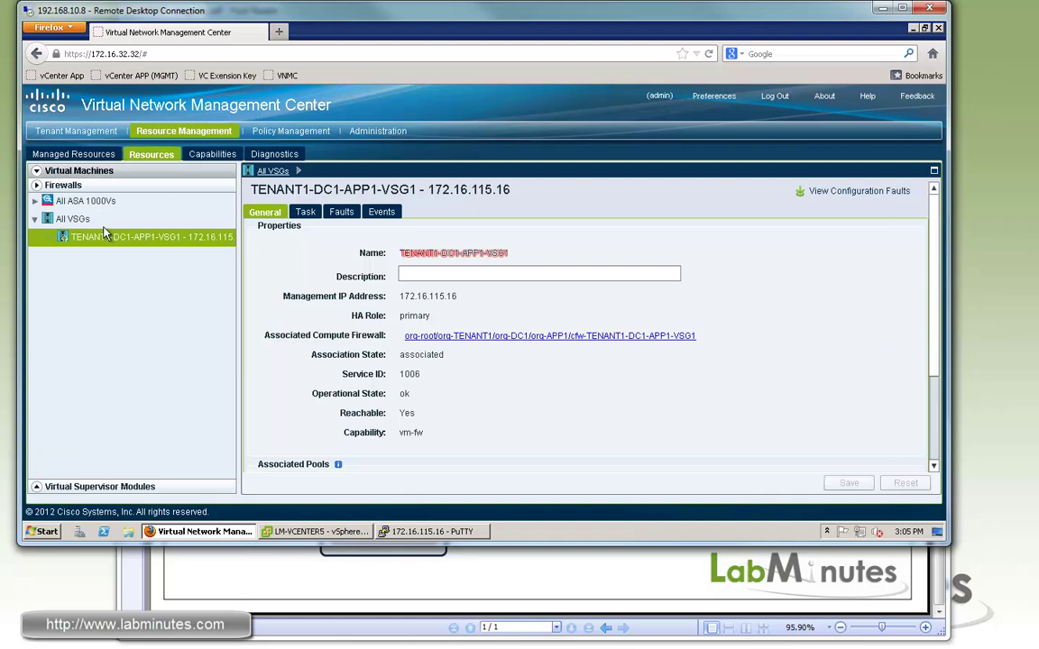
pyautogui.click(98, 239)
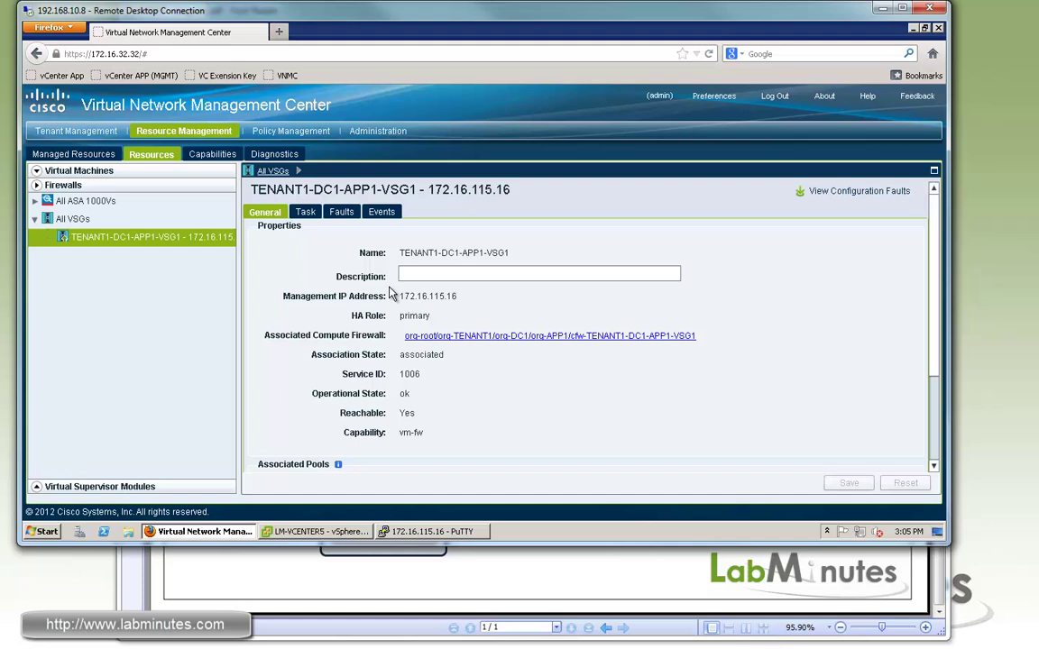
pyautogui.doubleClick(422, 318)
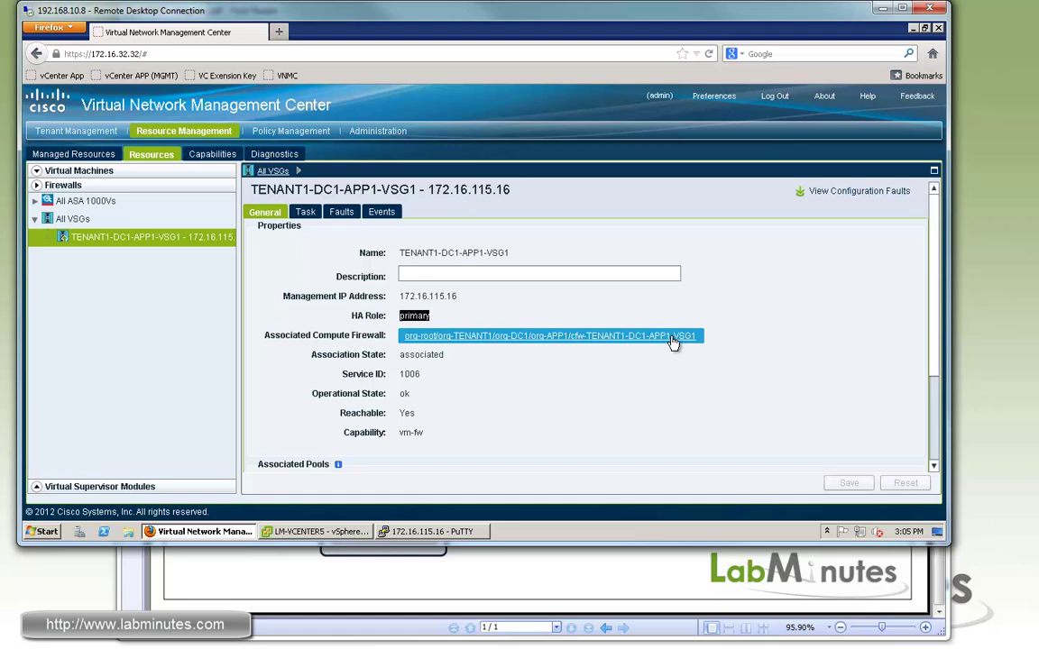
pyautogui.doubleClick(410, 432)
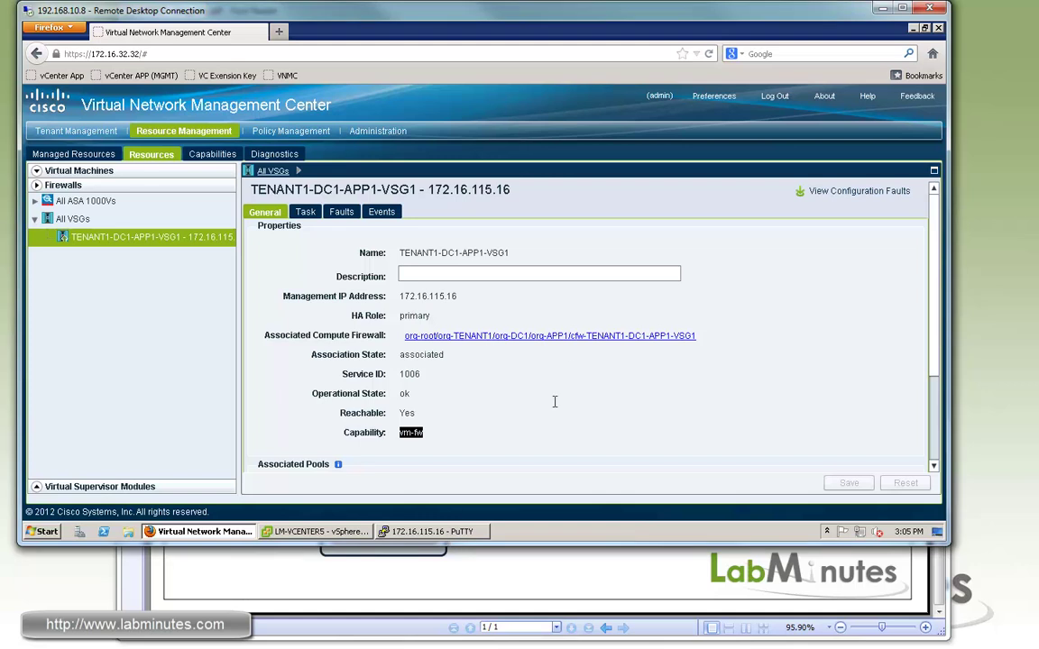
# Step: Run show running-config (sh run) in the VSG terminal session
pyautogui.hotkey('alt', 'Tab')
pyautogui.moveTo(760, 119); pyautogui.dragTo(647, 109)
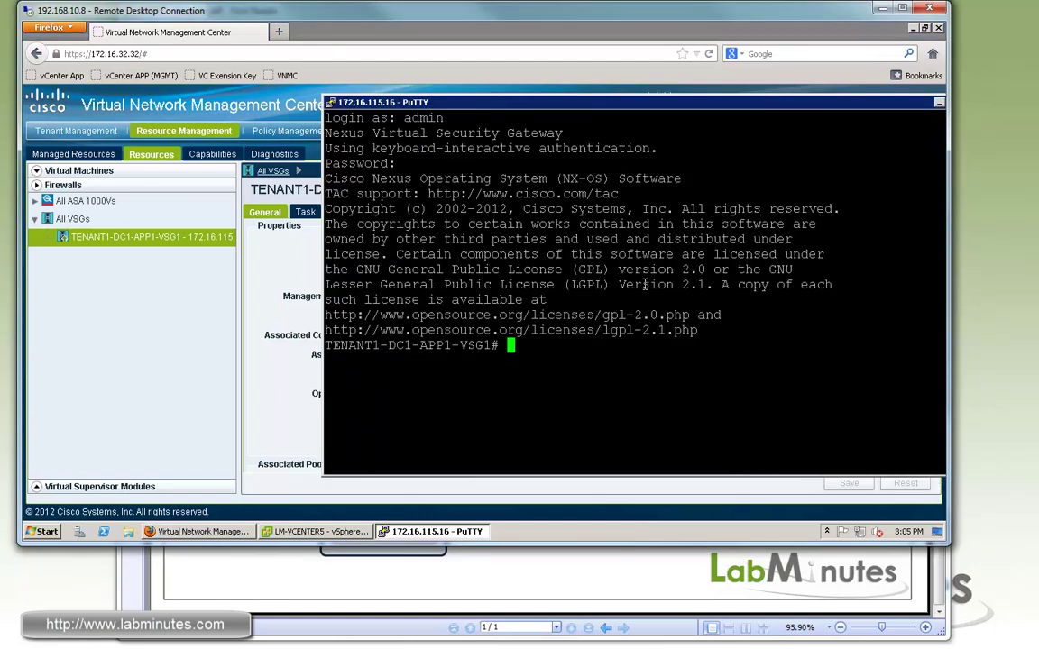
pyautogui.write('sh run')
pyautogui.press('Return')
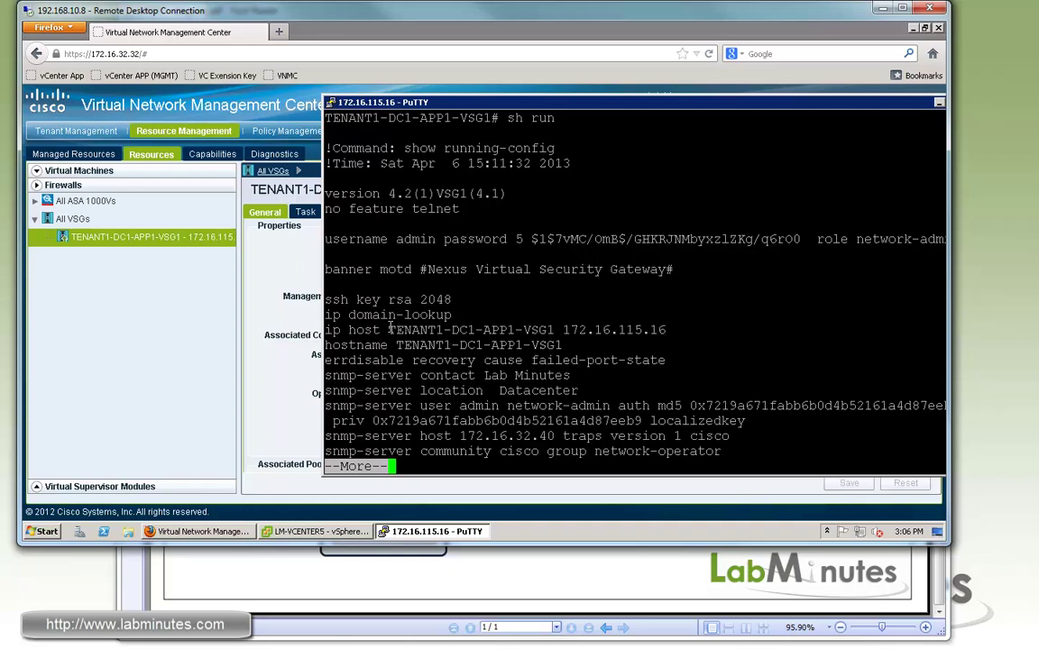
# Step: Highlight the ip host entry, SNMP contact, location Datacenter, and SNMP trap host and community lines
pyautogui.moveTo(349, 330); pyautogui.dragTo(667, 331)
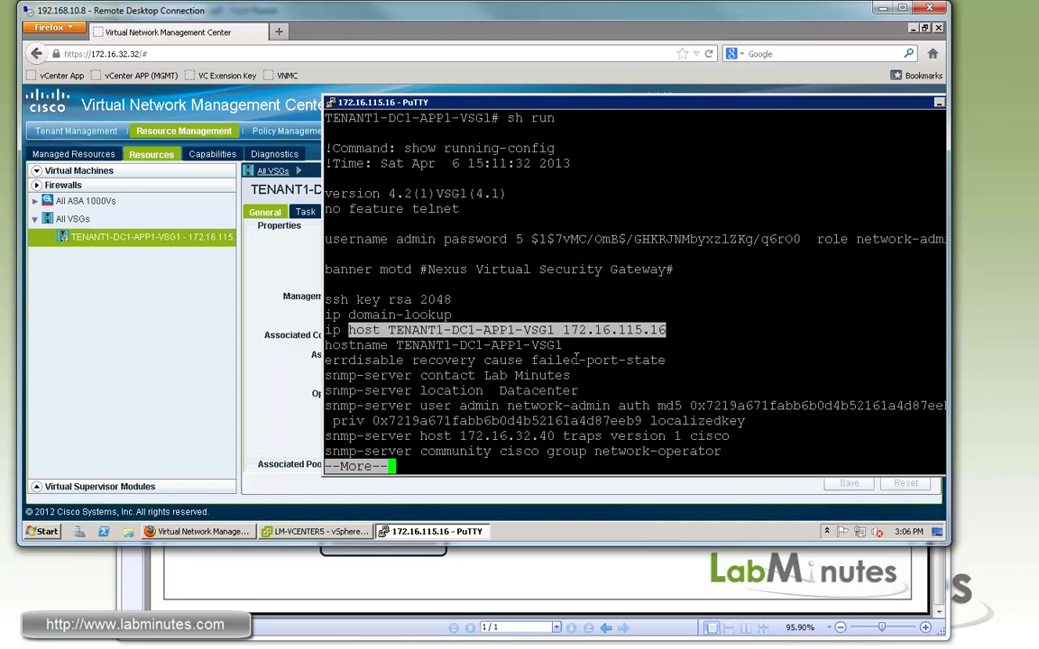
pyautogui.moveTo(341, 377); pyautogui.dragTo(668, 391)
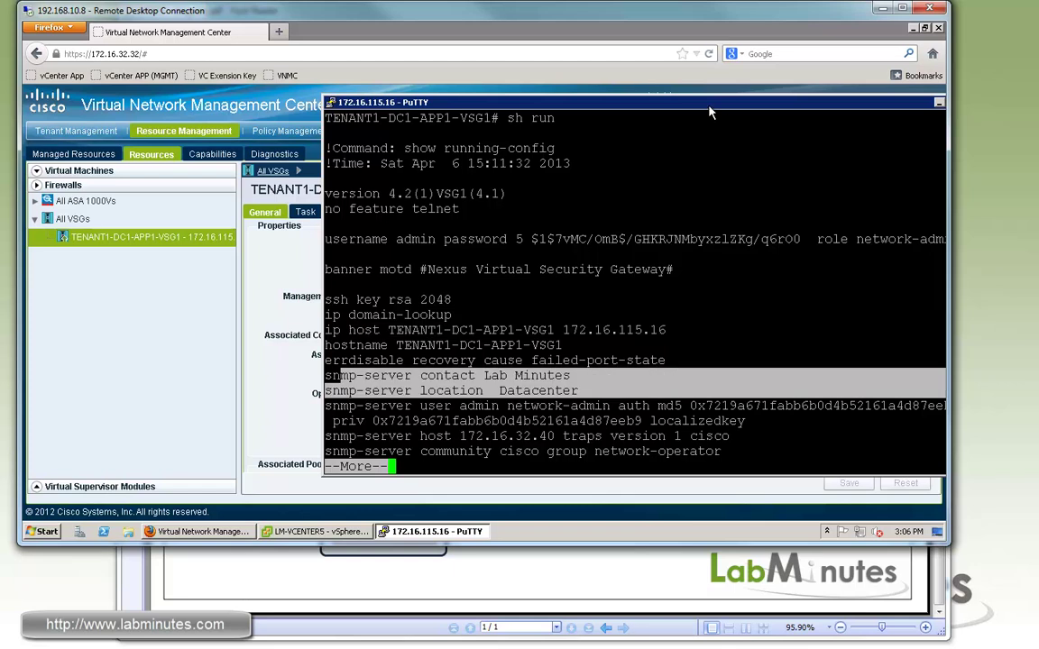
pyautogui.moveTo(709, 106); pyautogui.dragTo(628, 103)
pyautogui.doubleClick(366, 373)
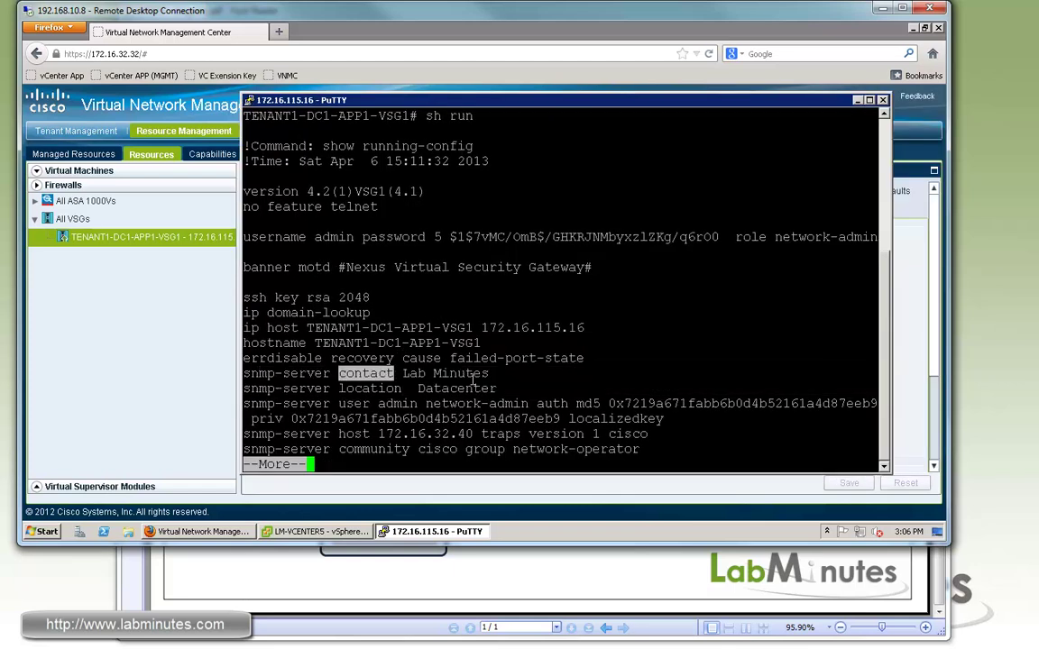
pyautogui.tripleClick(473, 377)
pyautogui.moveTo(497, 388); pyautogui.dragTo(339, 389)
pyautogui.click(464, 406)
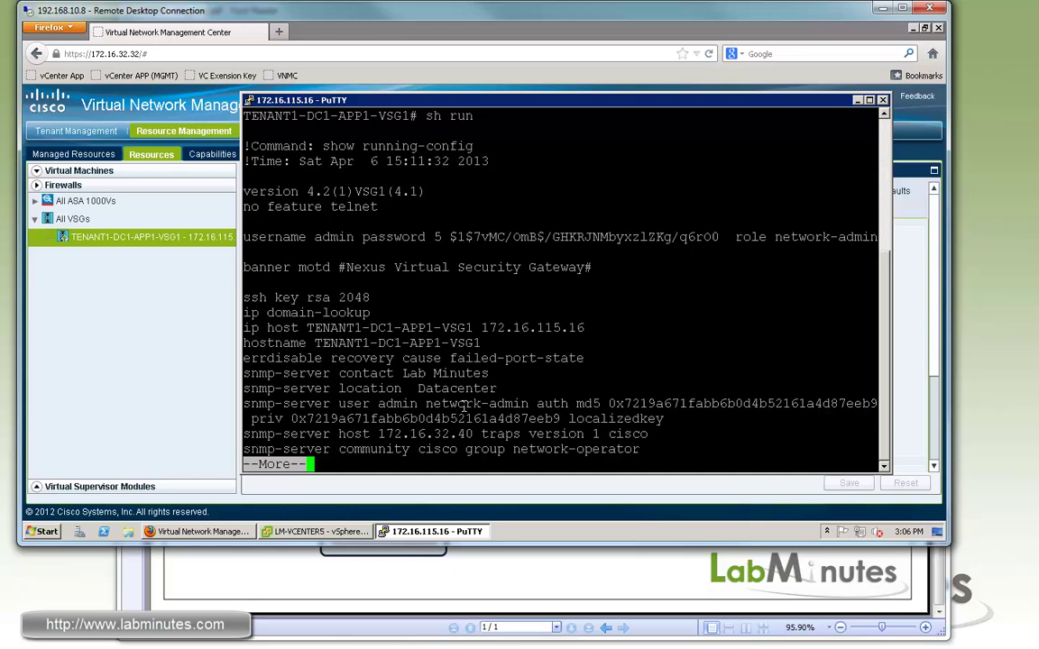
pyautogui.doubleClick(460, 389)
pyautogui.moveTo(323, 434); pyautogui.dragTo(600, 449)
# Step: Page through the config and highlight the data0 interface IP 172.16.114.16
pyautogui.press('space')
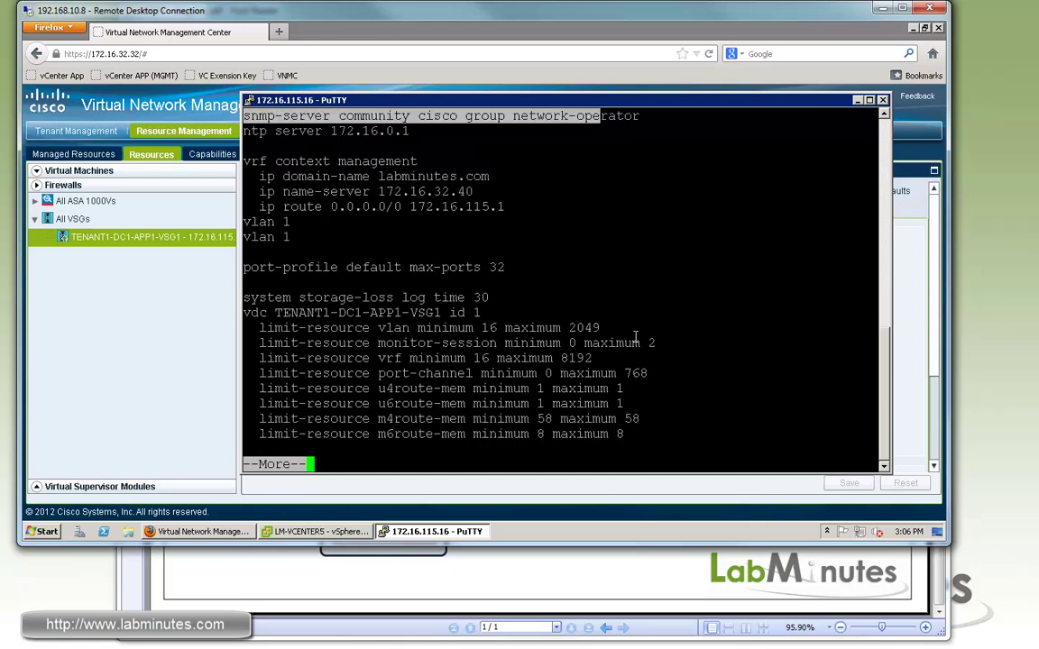
pyautogui.press('space')
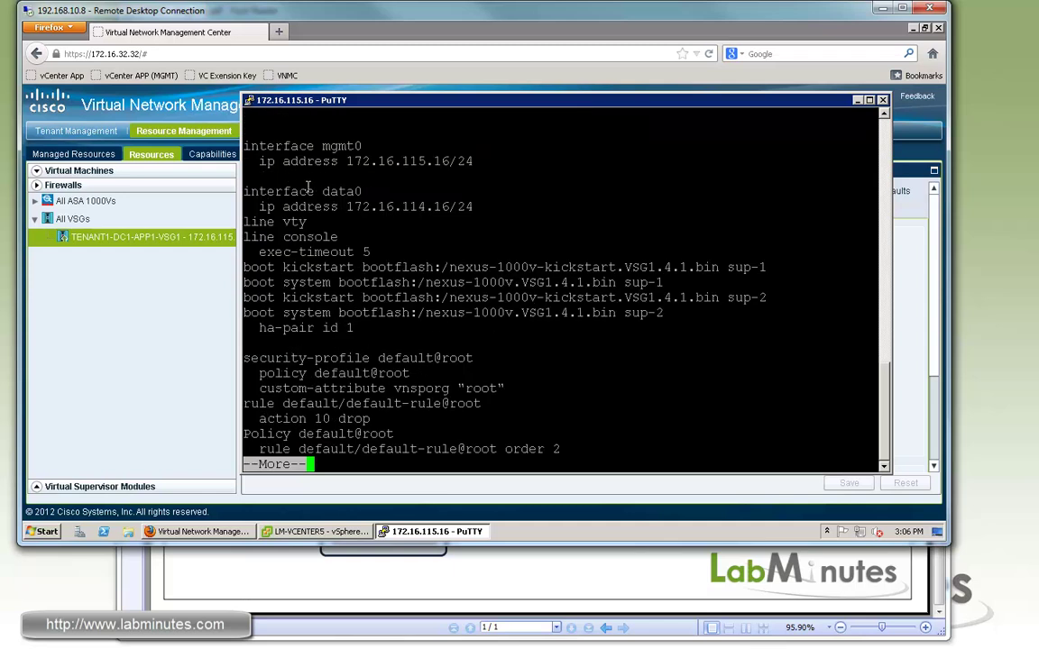
pyautogui.moveTo(275, 191); pyautogui.dragTo(403, 207)
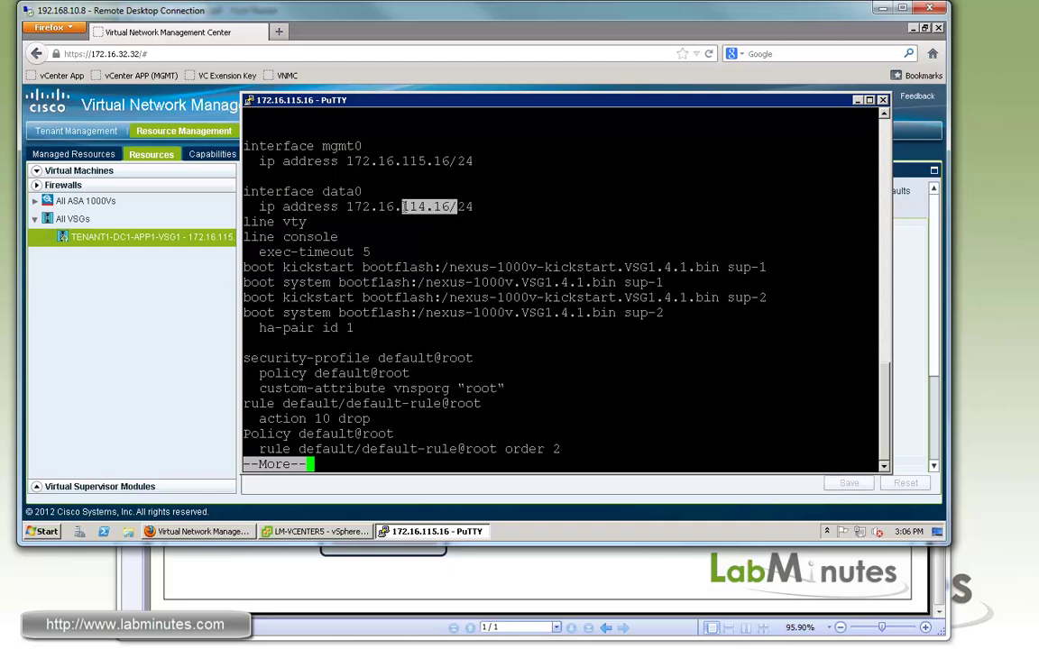
pyautogui.doubleClick(406, 206)
pyautogui.press('space')
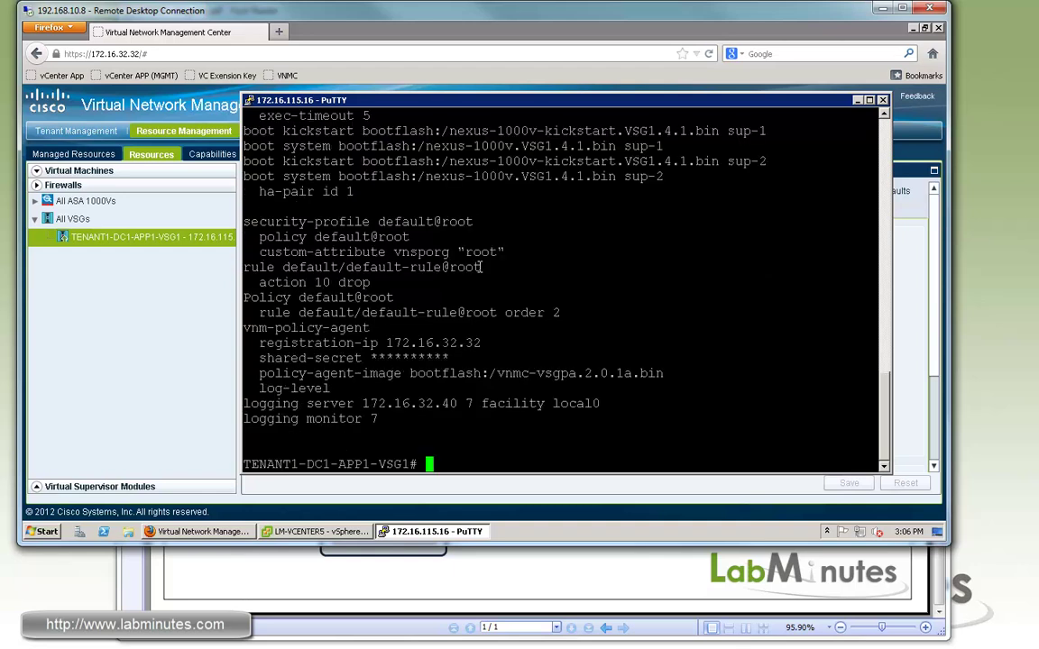
# Step: Highlight the default security profile and its default@root policy
pyautogui.doubleClick(270, 222)
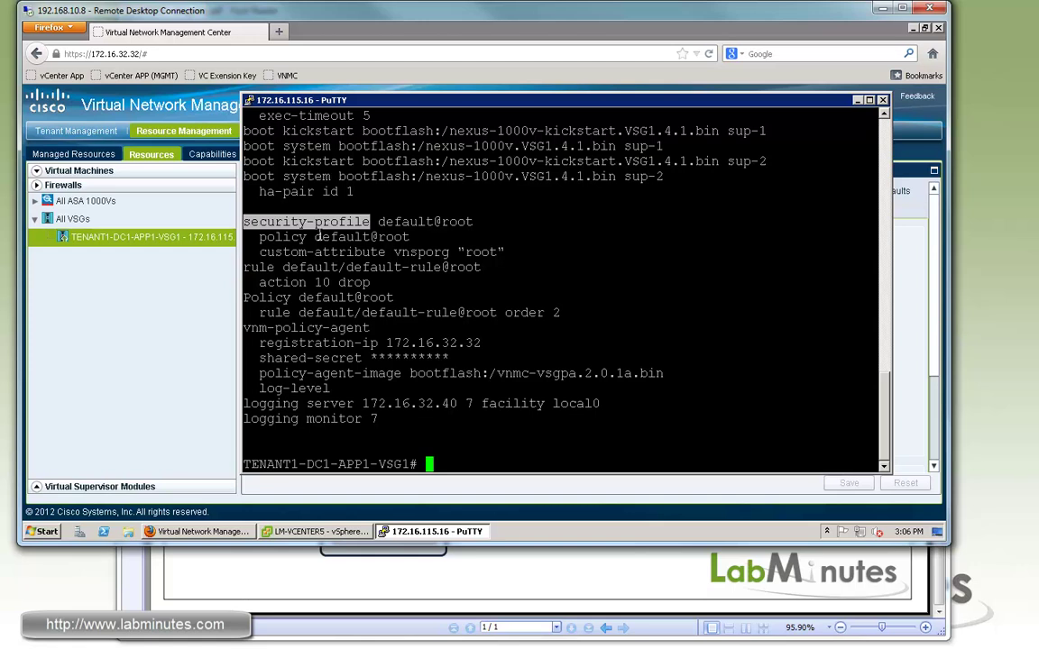
pyautogui.moveTo(270, 222); pyautogui.dragTo(403, 282)
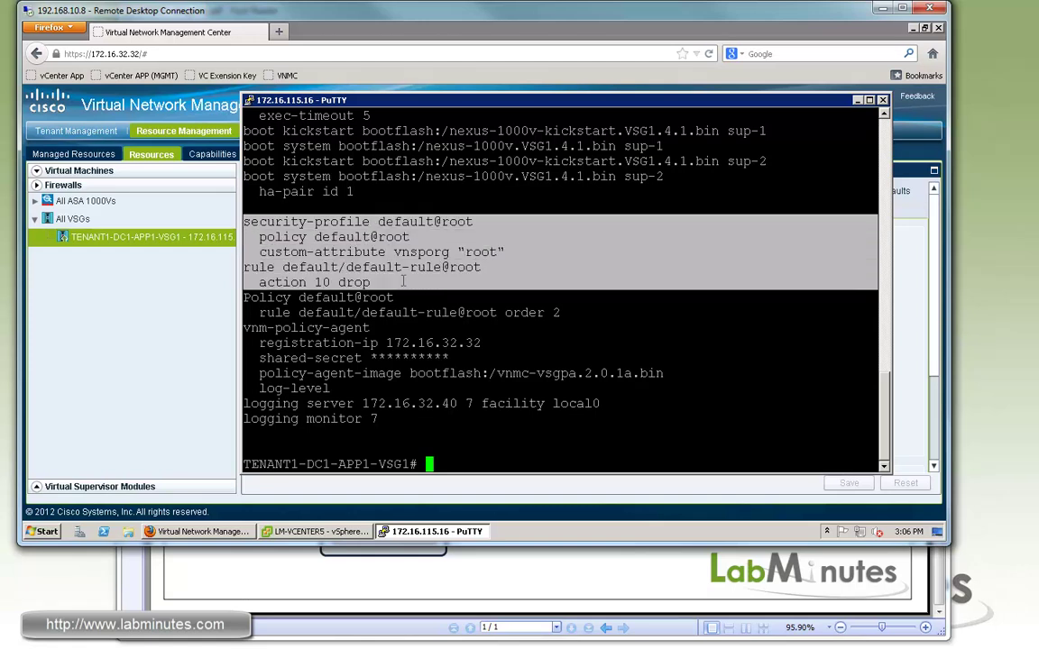
pyautogui.click(350, 257)
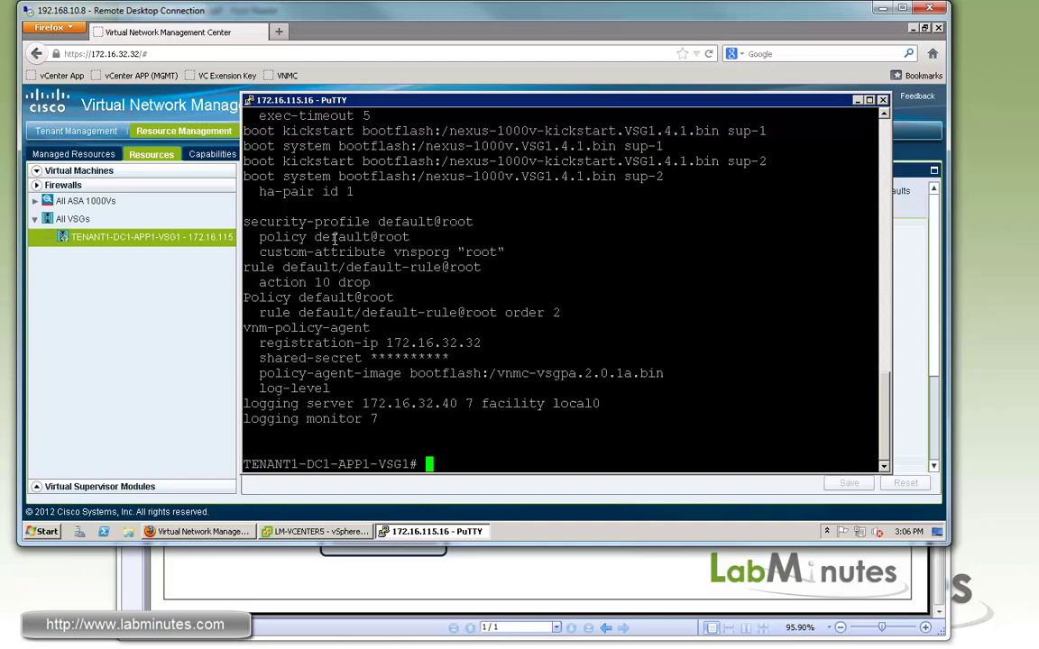
pyautogui.moveTo(315, 238); pyautogui.dragTo(424, 237)
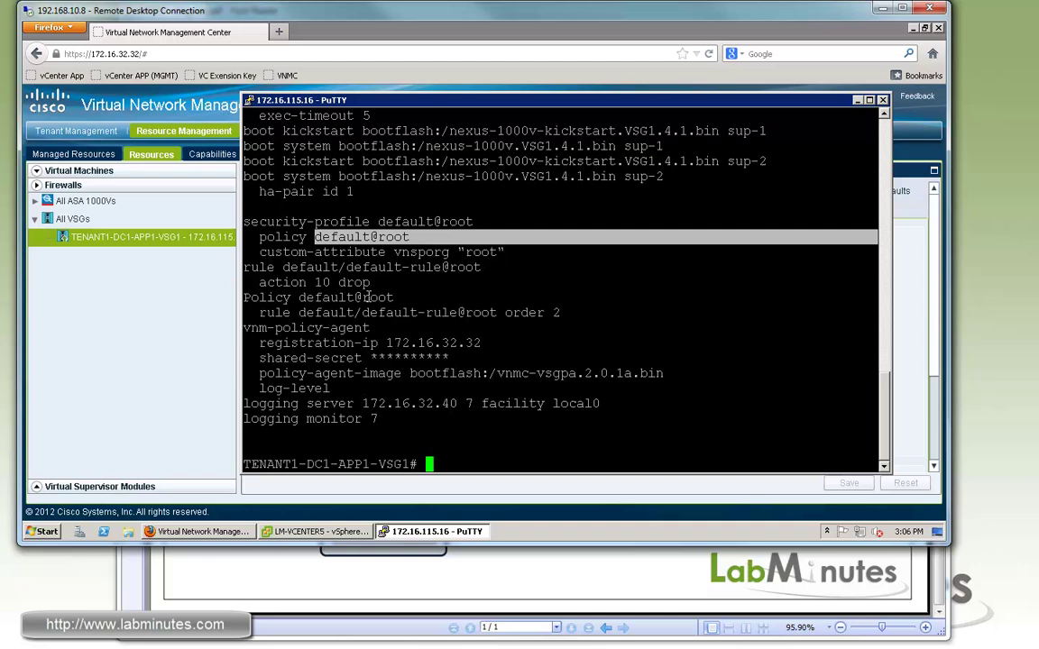
pyautogui.moveTo(307, 237); pyautogui.dragTo(424, 238)
pyautogui.click(278, 328)
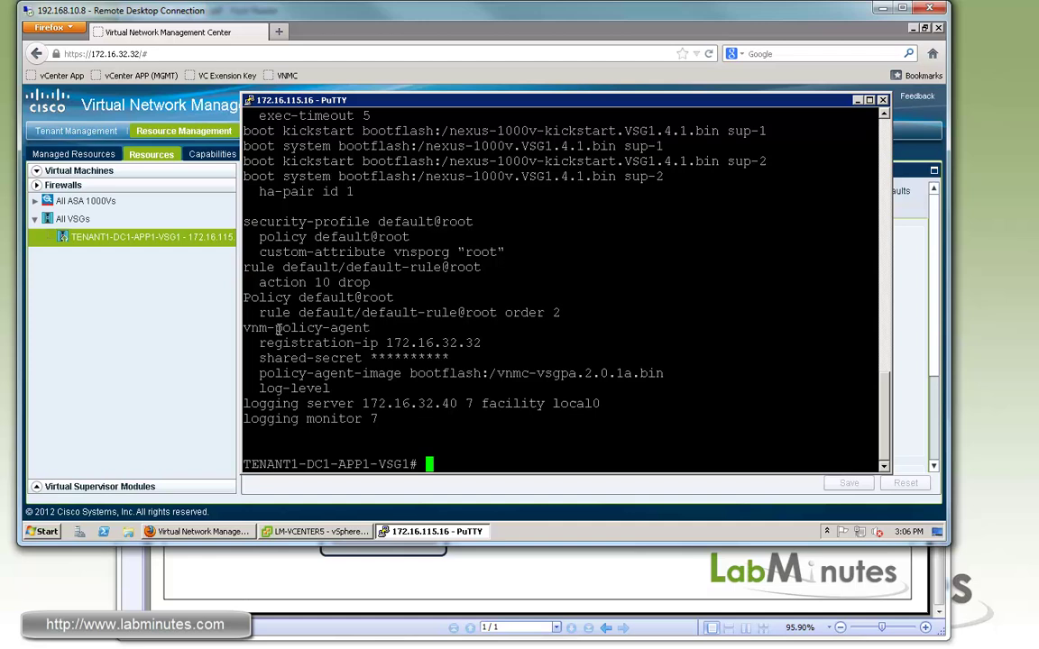
# Step: Highlight the logging server and monitor lines with syslog server 172.16.32.40
pyautogui.moveTo(277, 408); pyautogui.dragTo(389, 422)
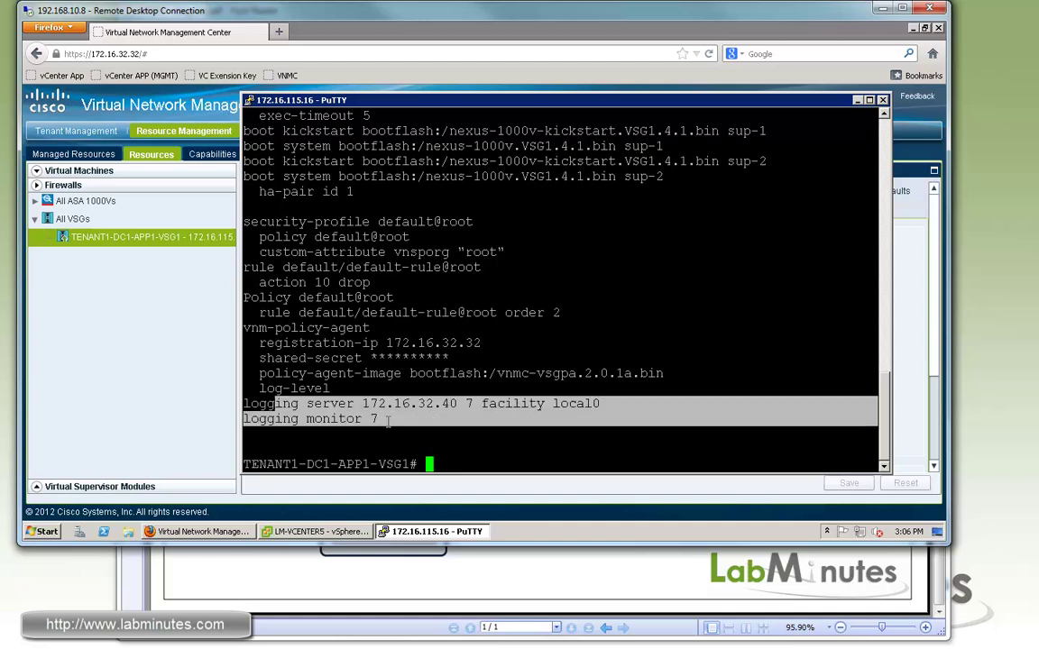
pyautogui.click(459, 400)
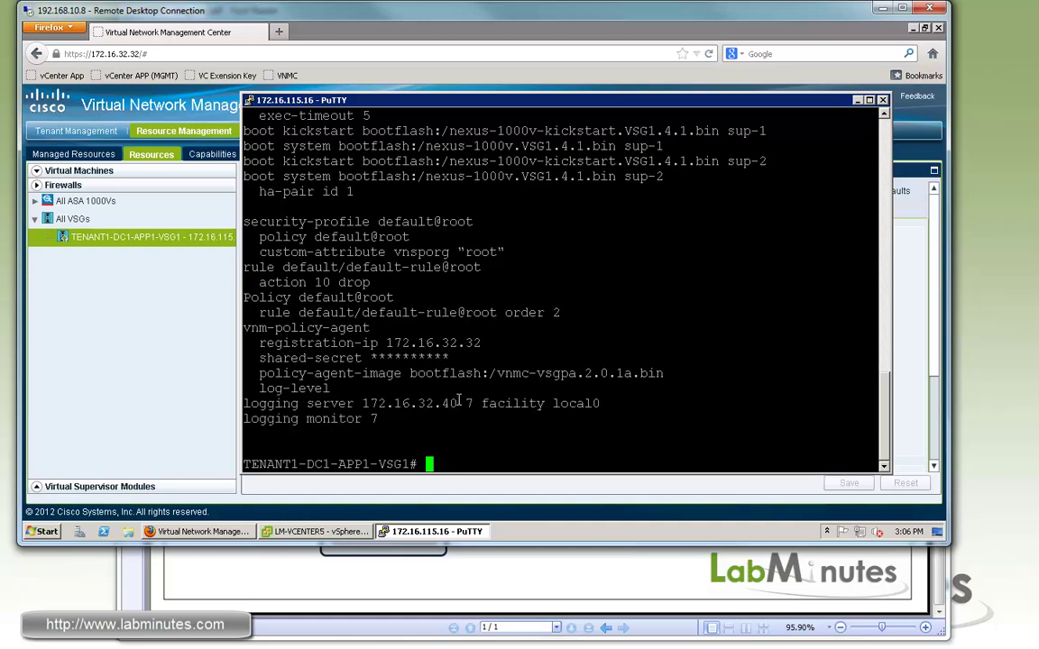
pyautogui.moveTo(458, 403); pyautogui.dragTo(348, 406)
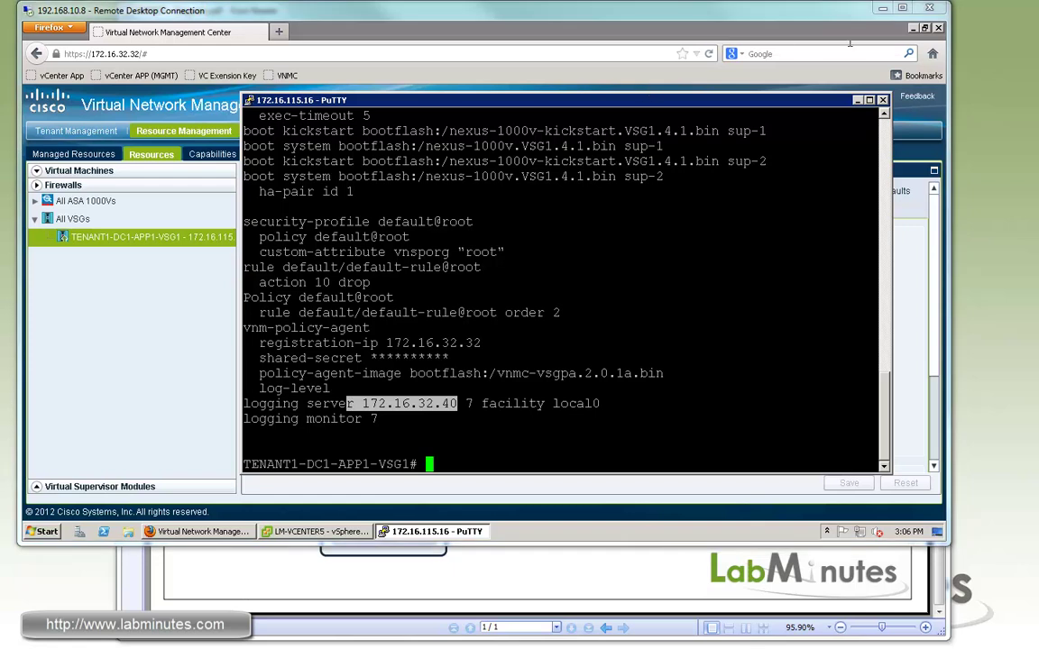
# Step: Minimize the browser and launch Tftpd64 from the desktop
pyautogui.click(823, 32)
pyautogui.click(913, 27)
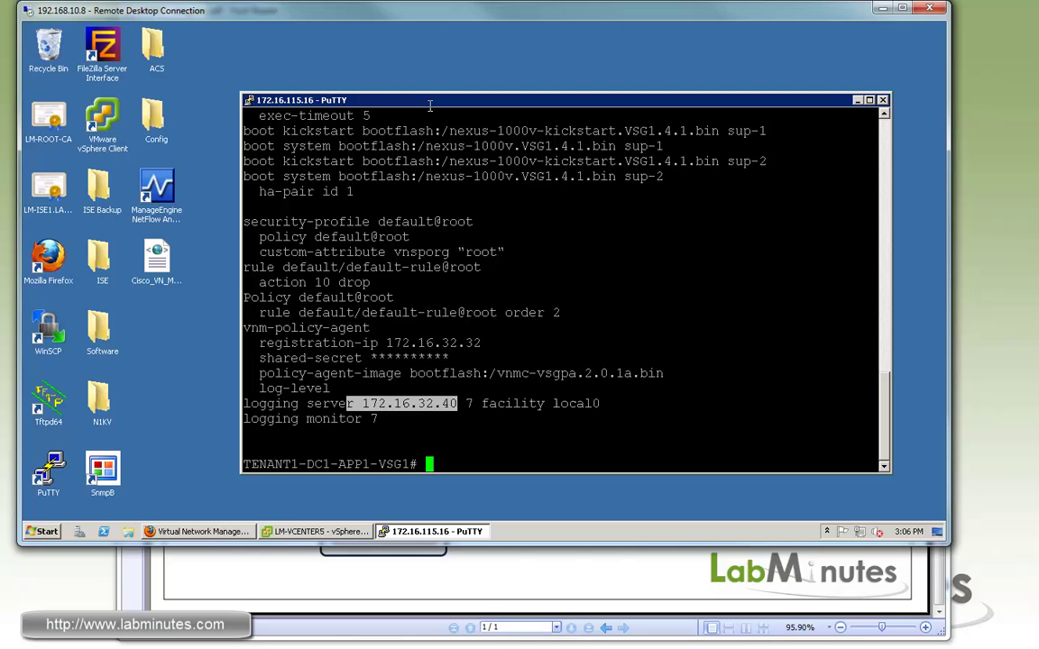
pyautogui.moveTo(48, 397); pyautogui.dragTo(118, 398)
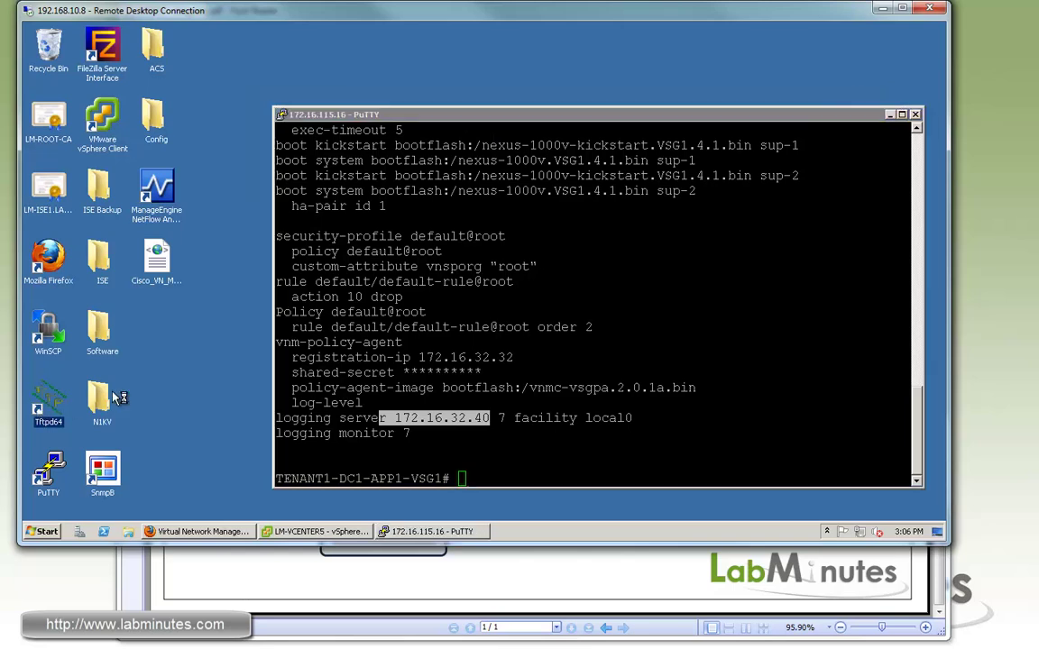
pyautogui.press('Return')
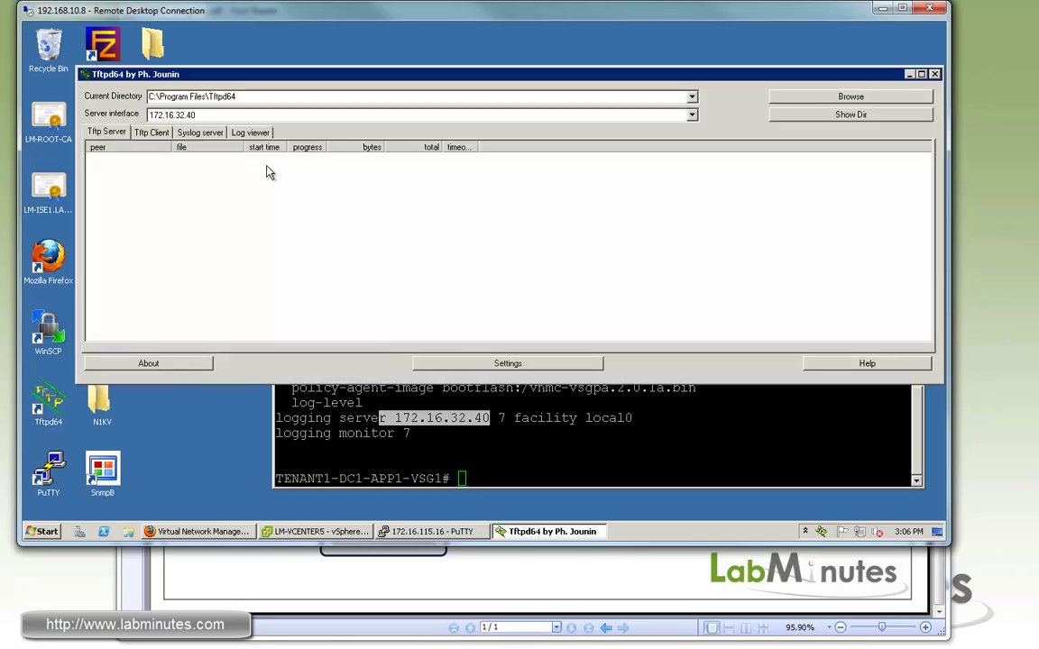
# Step: Show Tftpd64's Syslog server tab and generate events by entering conf t then exit on the VSG
pyautogui.click(196, 131)
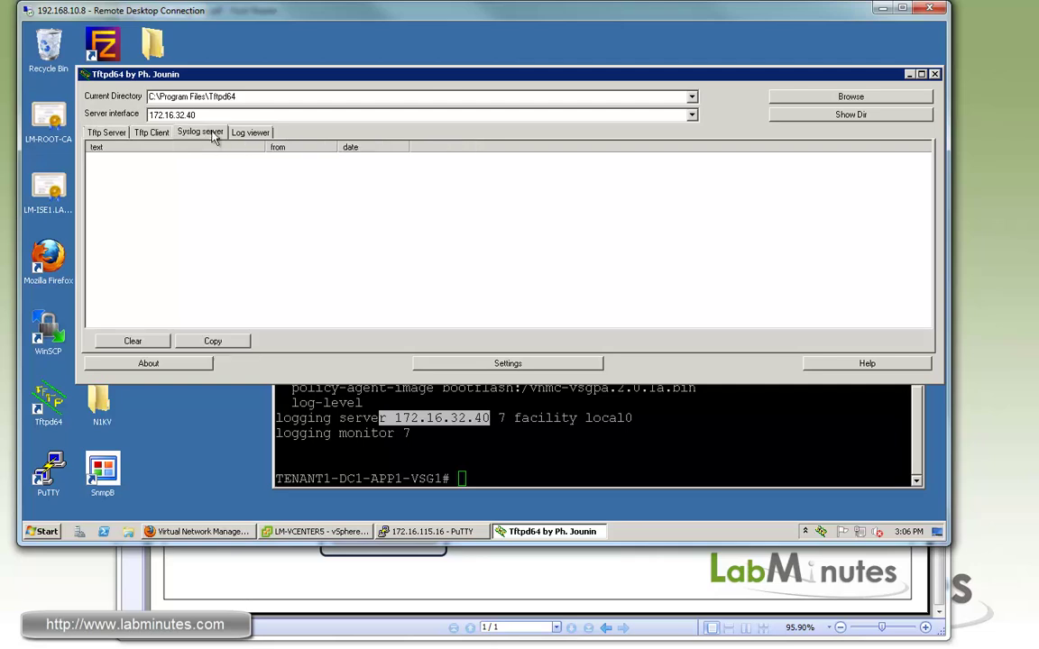
pyautogui.click(445, 390)
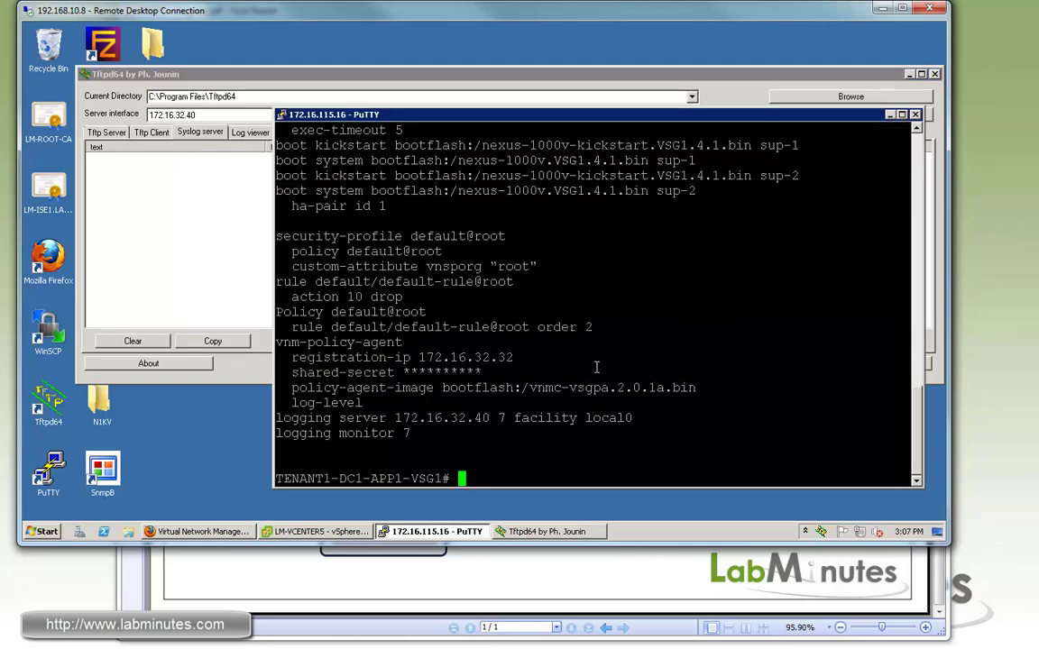
pyautogui.write('conf t')
pyautogui.press('Return')
pyautogui.write('exi')
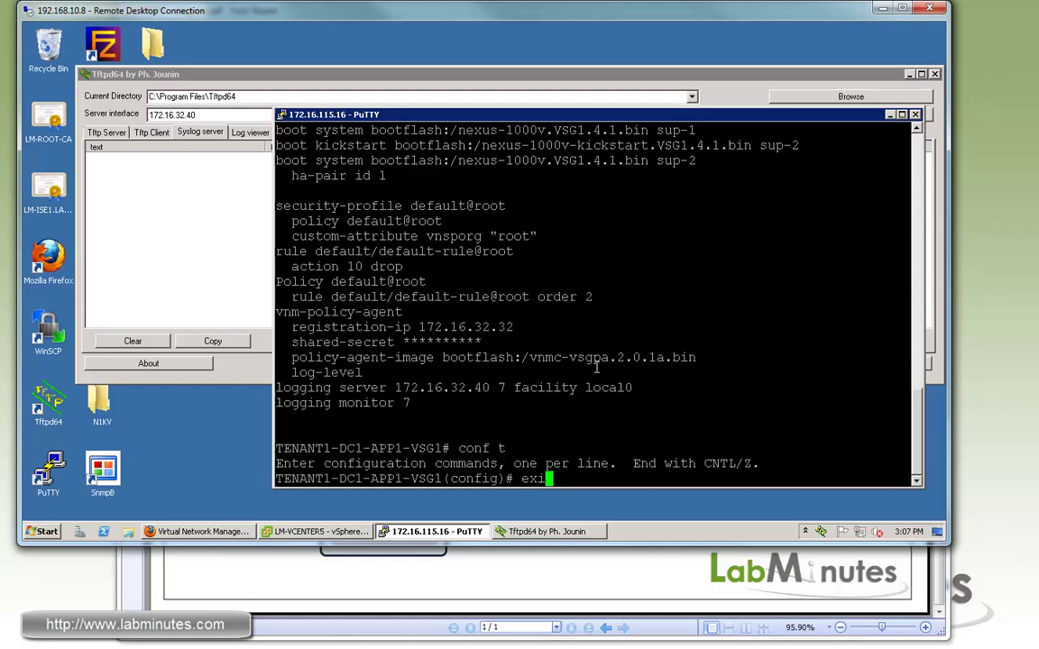
pyautogui.press('Return')
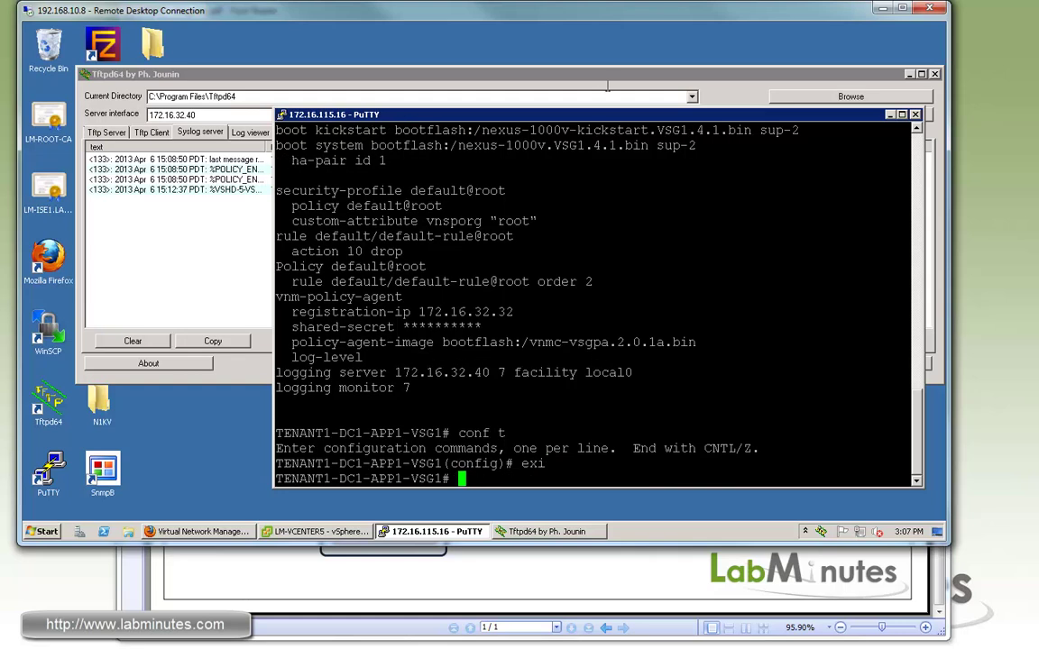
# Step: Widen the syslog message column and pick out the configured-from-vty message
pyautogui.click(607, 77)
pyautogui.moveTo(607, 78); pyautogui.dragTo(521, 47)
pyautogui.hotkey('alt', 'Tab')
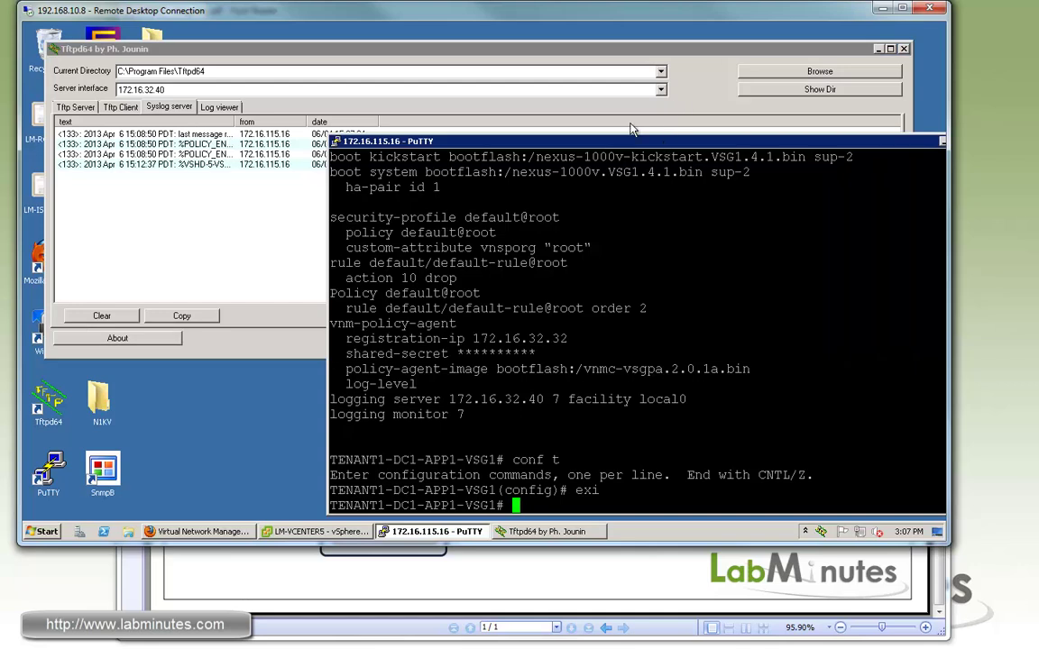
pyautogui.click(209, 204)
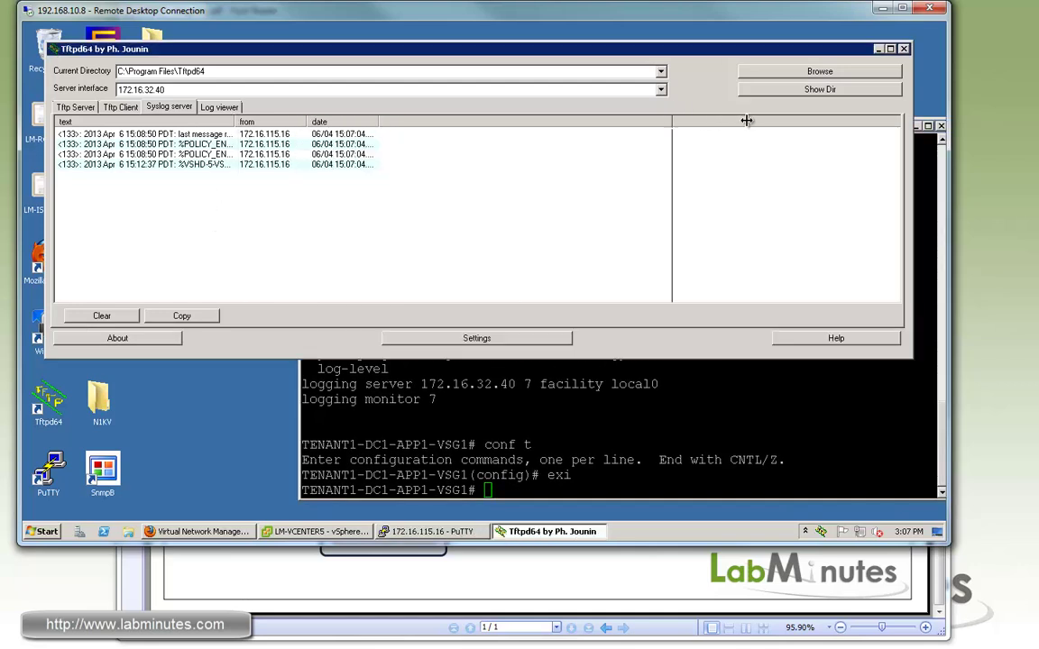
pyautogui.moveTo(746, 120); pyautogui.dragTo(781, 120)
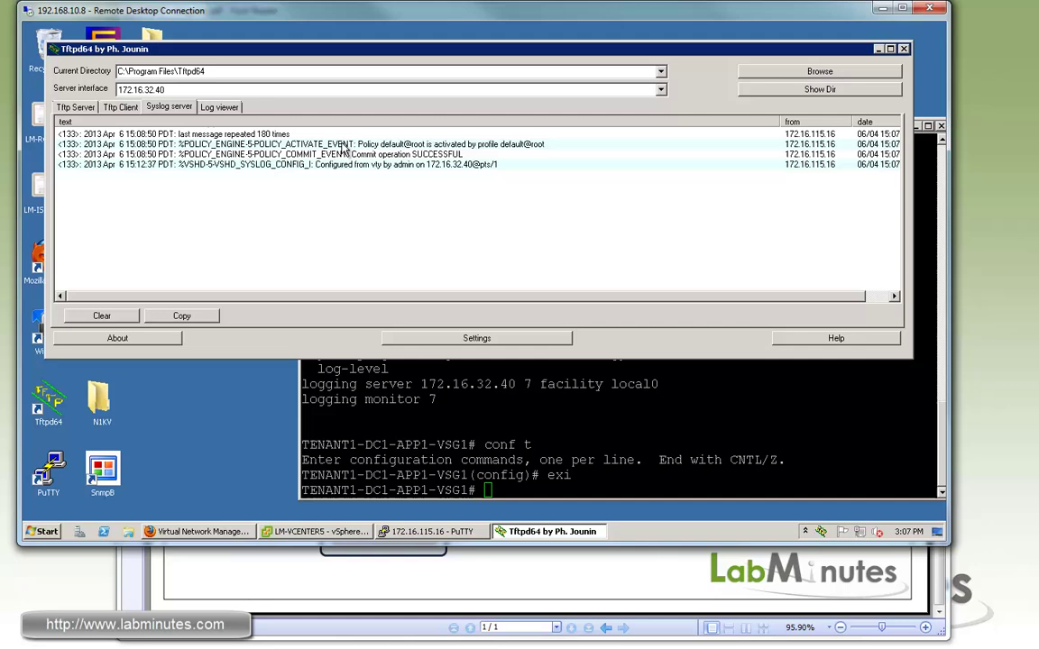
pyautogui.moveTo(279, 140); pyautogui.dragTo(279, 164)
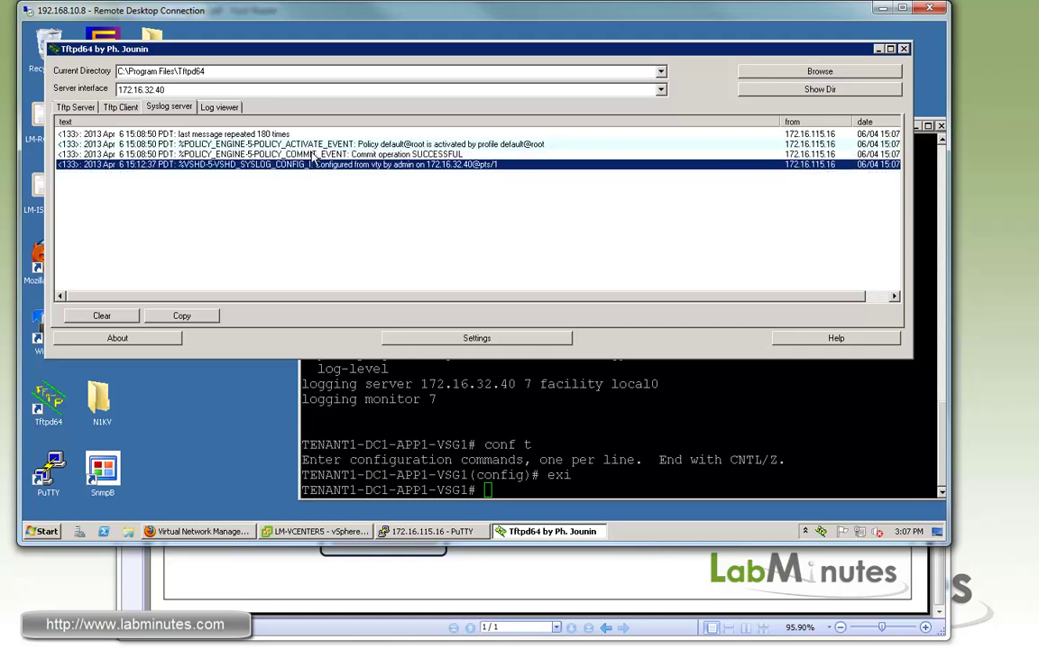
pyautogui.moveTo(240, 52)
pyautogui.mouseDown()
pyautogui.moveTo(326, 61)
pyautogui.moveTo(256, 64)
pyautogui.mouseUp()
# Step: Launch SnmpB and check the TENANT1-VSG1 agent profile at 172.16.115.16 and its SNMPv1/v2c community
pyautogui.click(117, 475)
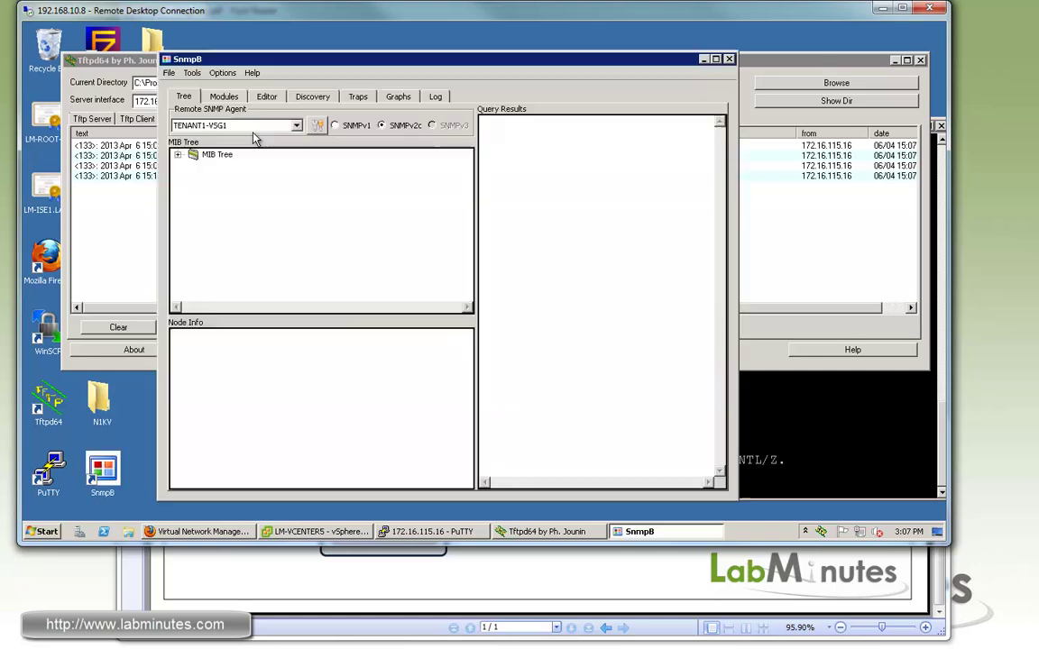
pyautogui.click(282, 125)
pyautogui.click(318, 127)
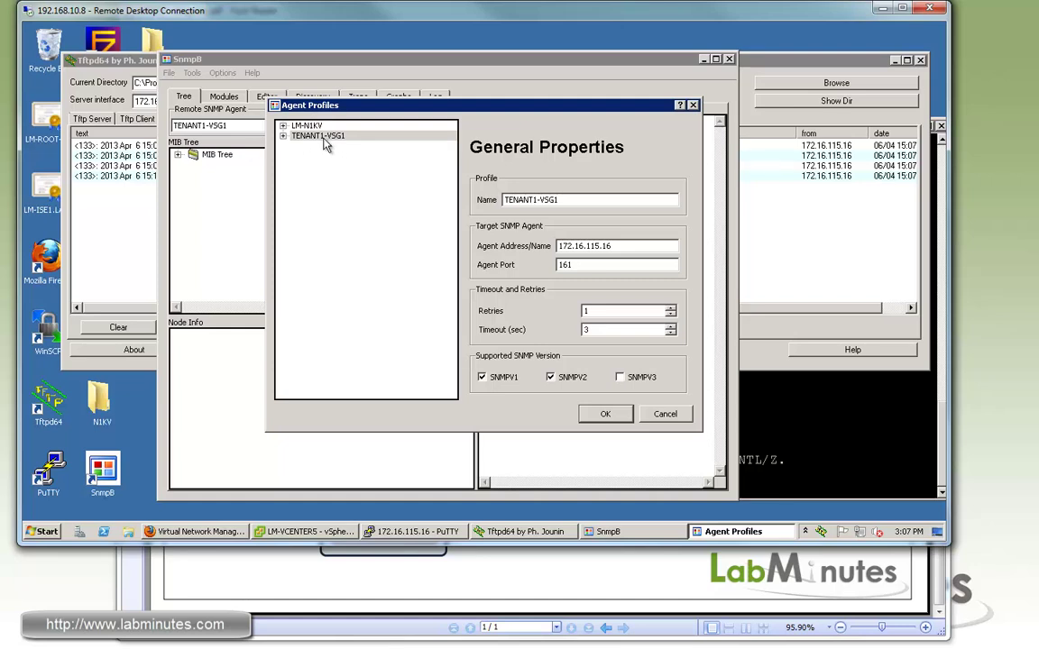
pyautogui.moveTo(613, 246); pyautogui.dragTo(585, 245)
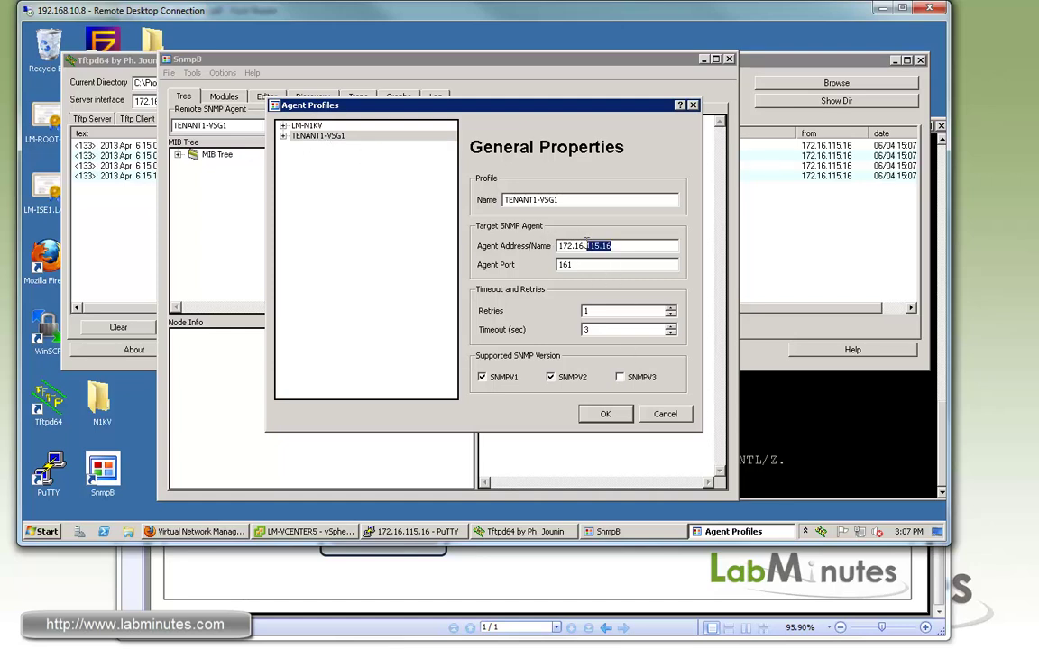
pyautogui.click(284, 136)
pyautogui.click(323, 146)
pyautogui.press('Tab')
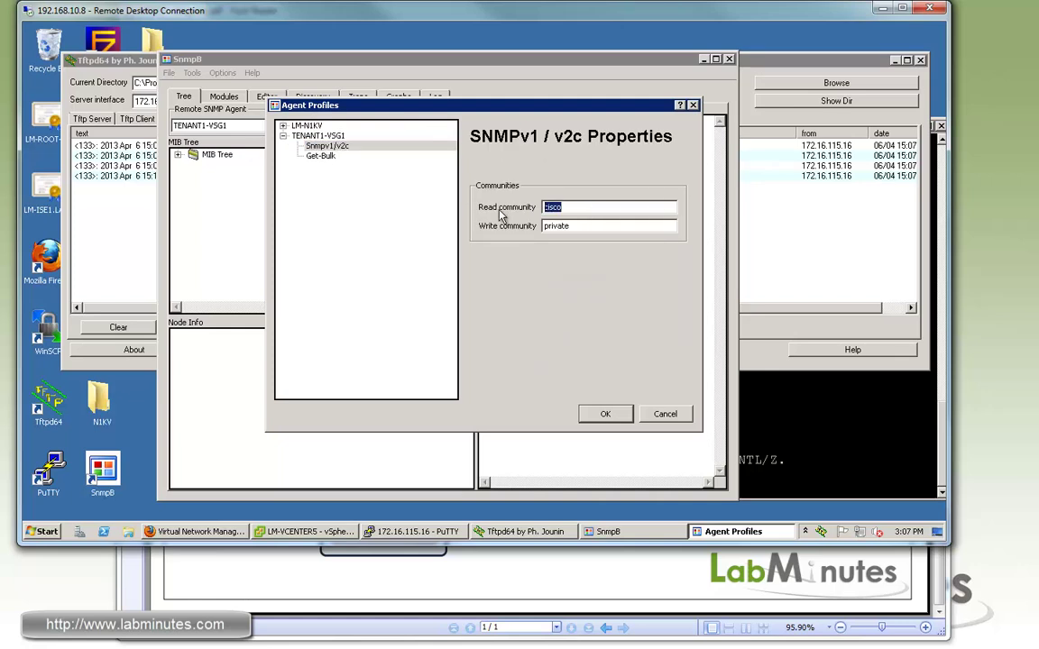
pyautogui.click(605, 417)
pyautogui.click(604, 417)
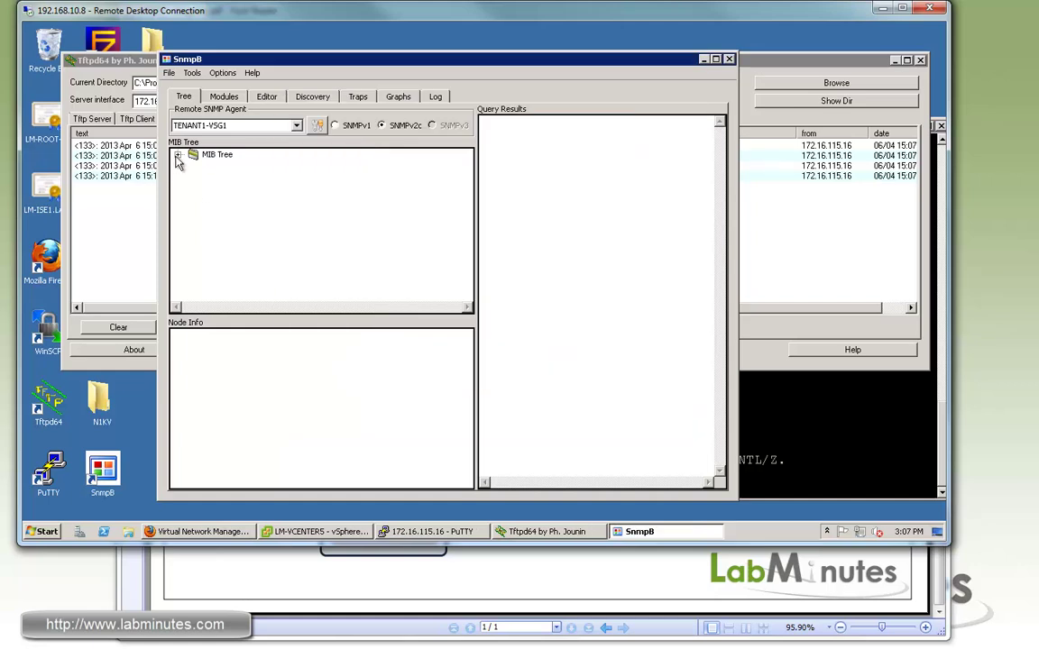
# Step: Expand the MIB tree down to mib-2 and walk the system group
pyautogui.click(179, 155)
pyautogui.click(193, 168)
pyautogui.click(208, 178)
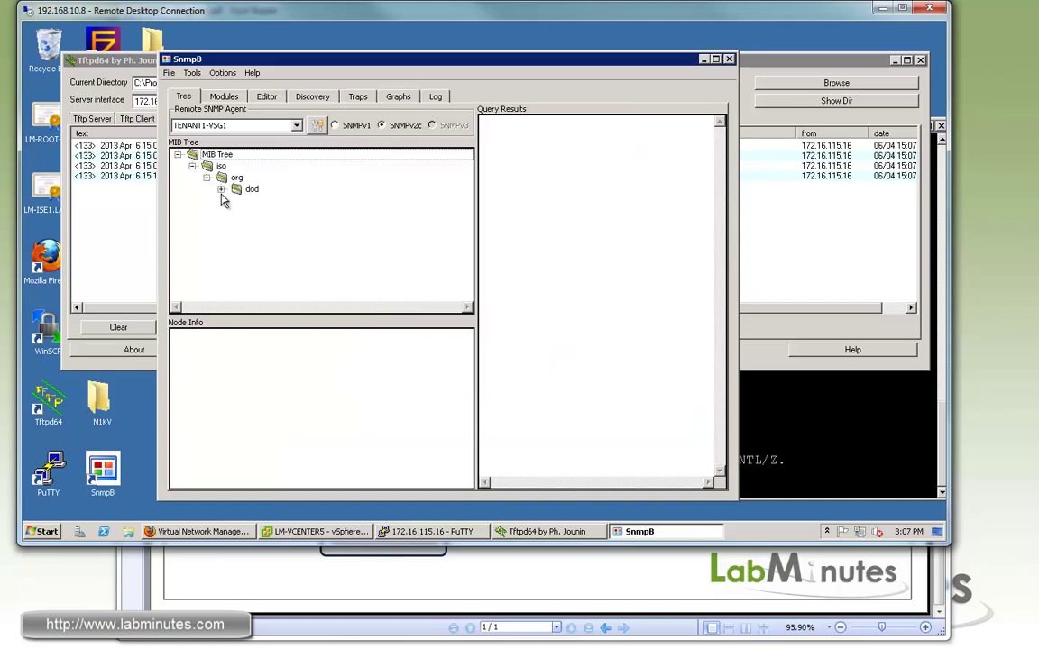
pyautogui.click(221, 189)
pyautogui.click(235, 200)
pyautogui.click(250, 224)
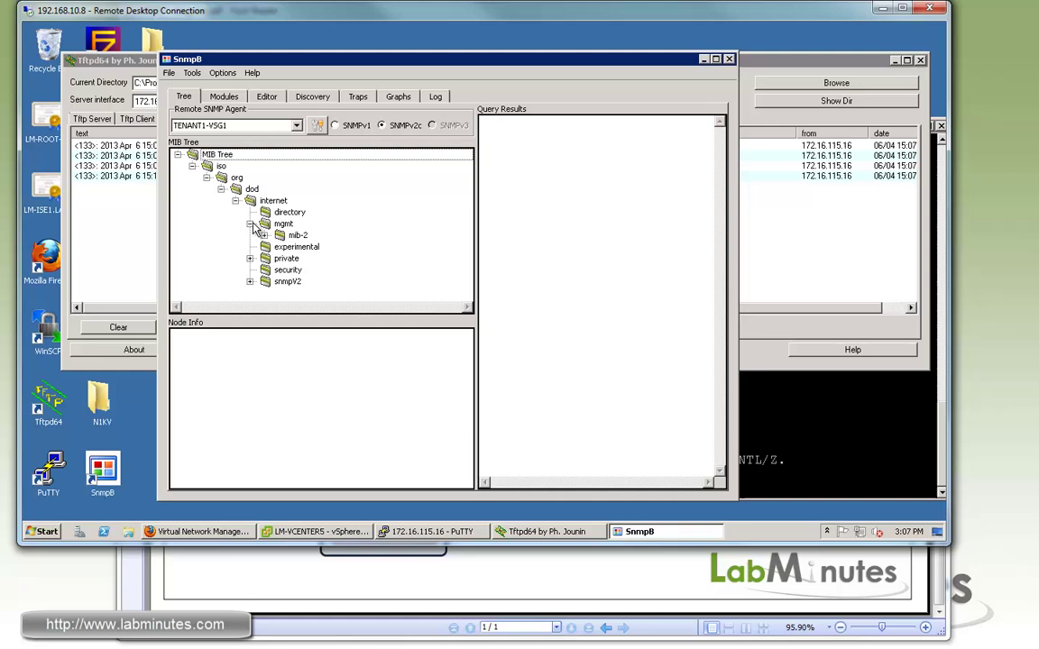
pyautogui.click(279, 236)
pyautogui.doubleClick(277, 240)
pyautogui.rightClick(307, 247)
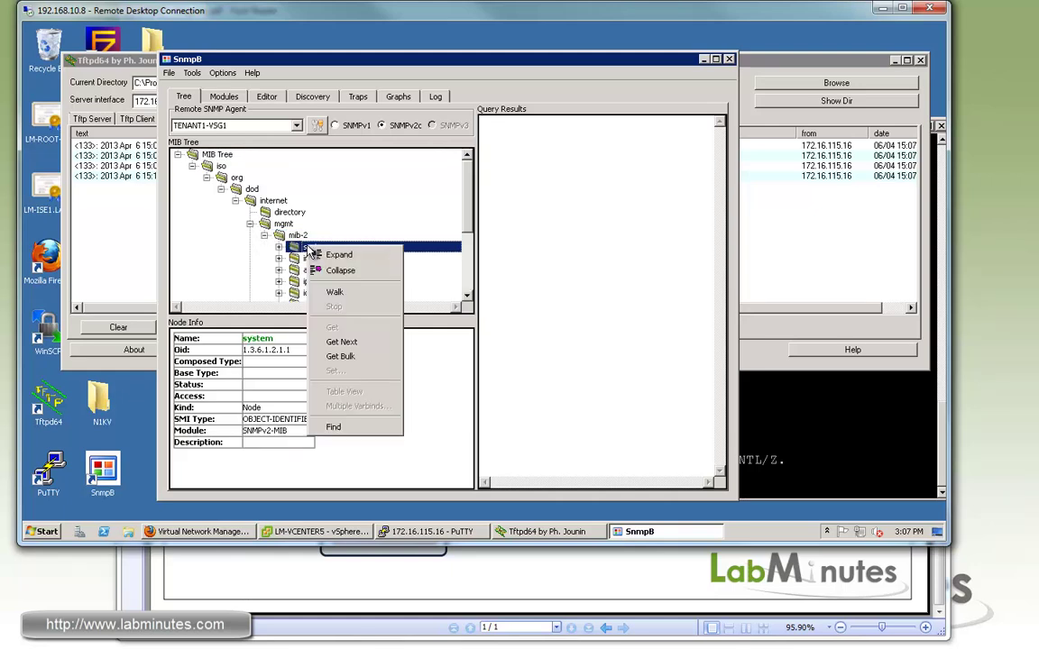
pyautogui.click(352, 294)
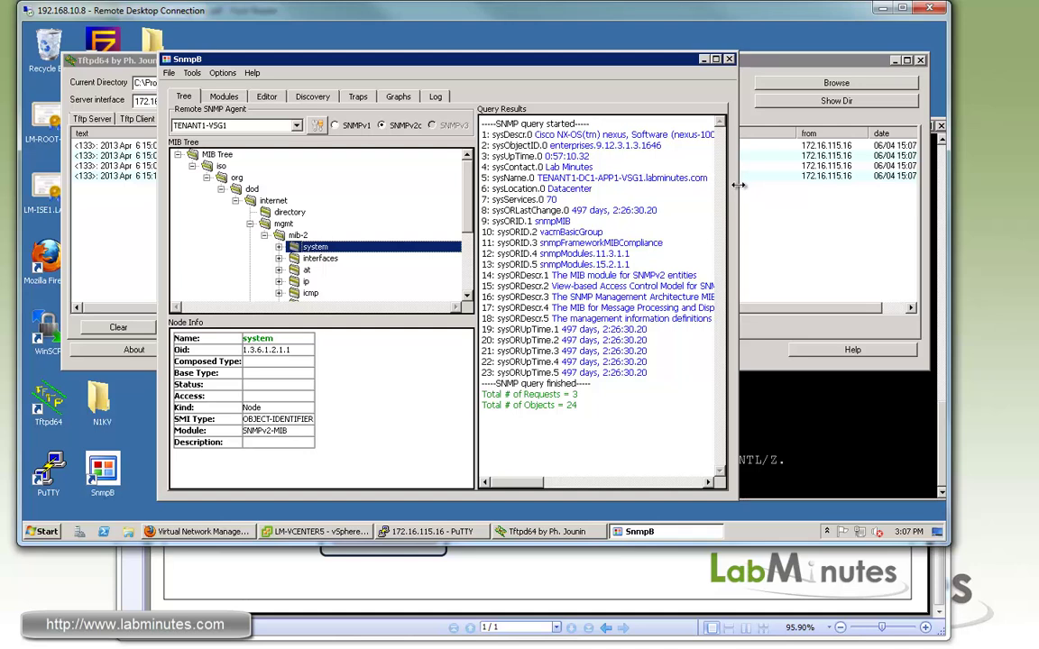
# Step: Widen the results pane and highlight the sysContact and sysLocation Datacenter values
pyautogui.moveTo(737, 172); pyautogui.dragTo(850, 171)
pyautogui.moveTo(539, 181); pyautogui.dragTo(437, 185)
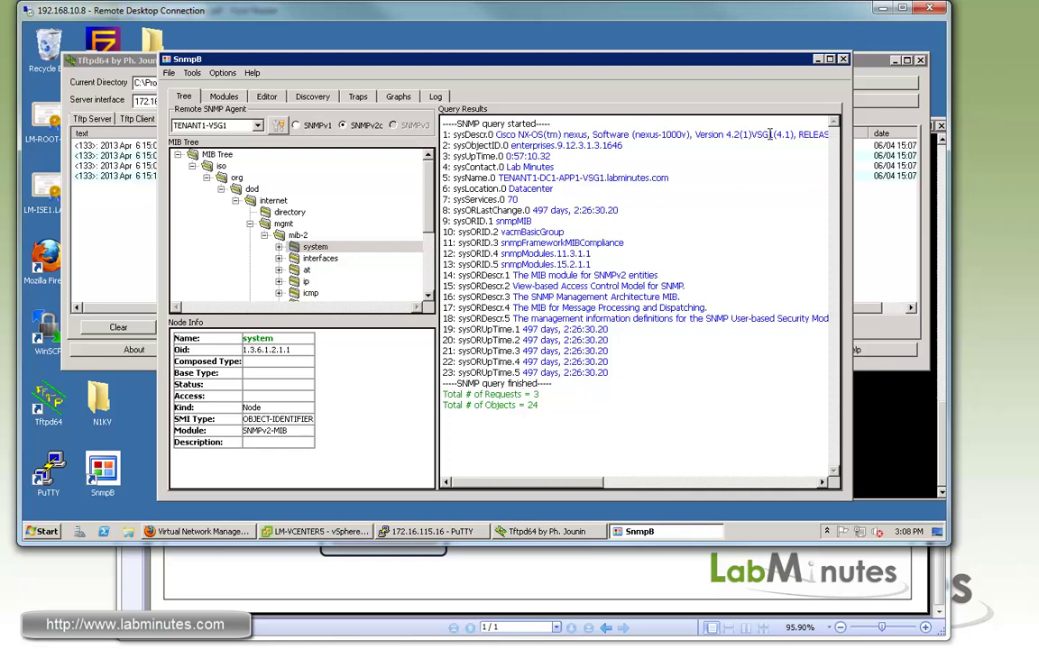
pyautogui.moveTo(778, 135); pyautogui.dragTo(752, 136)
pyautogui.moveTo(553, 168); pyautogui.dragTo(584, 178)
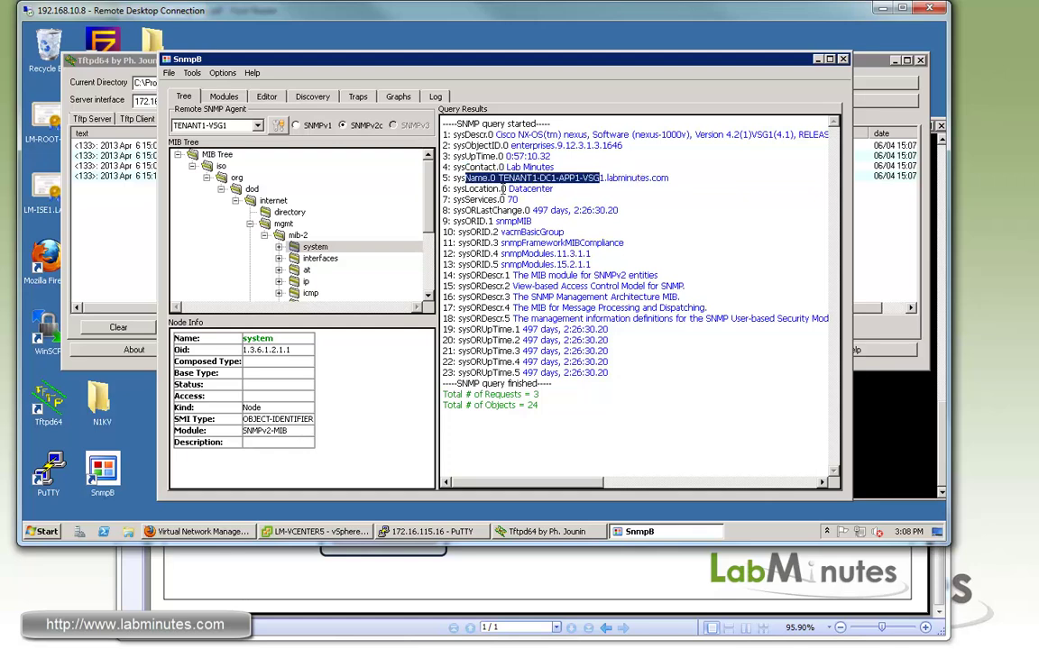
pyautogui.moveTo(465, 189); pyautogui.dragTo(552, 189)
pyautogui.doubleClick(530, 189)
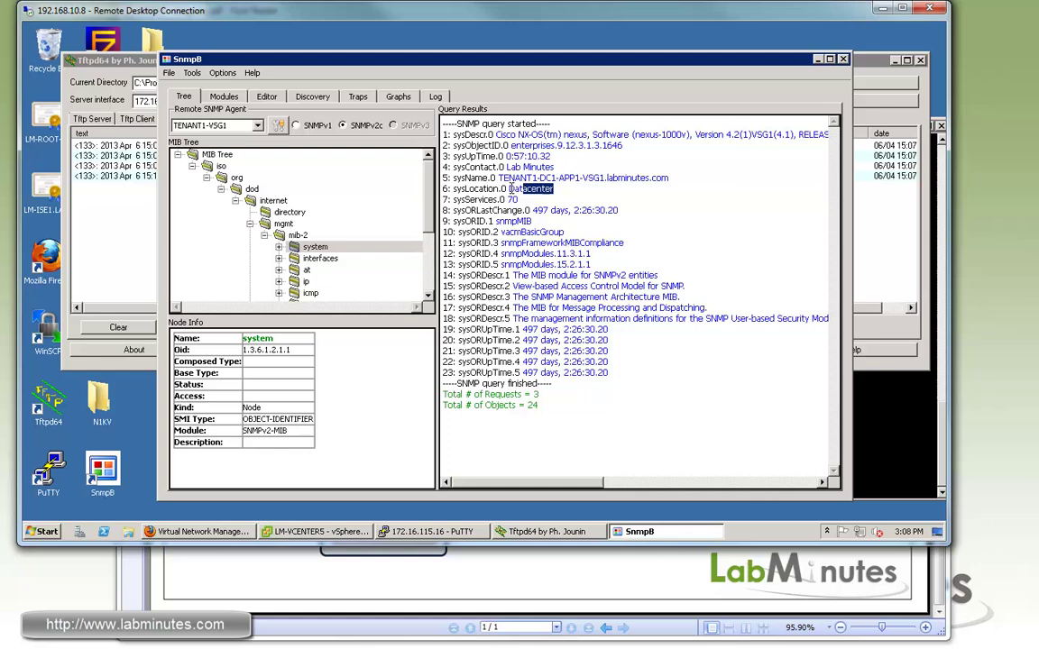